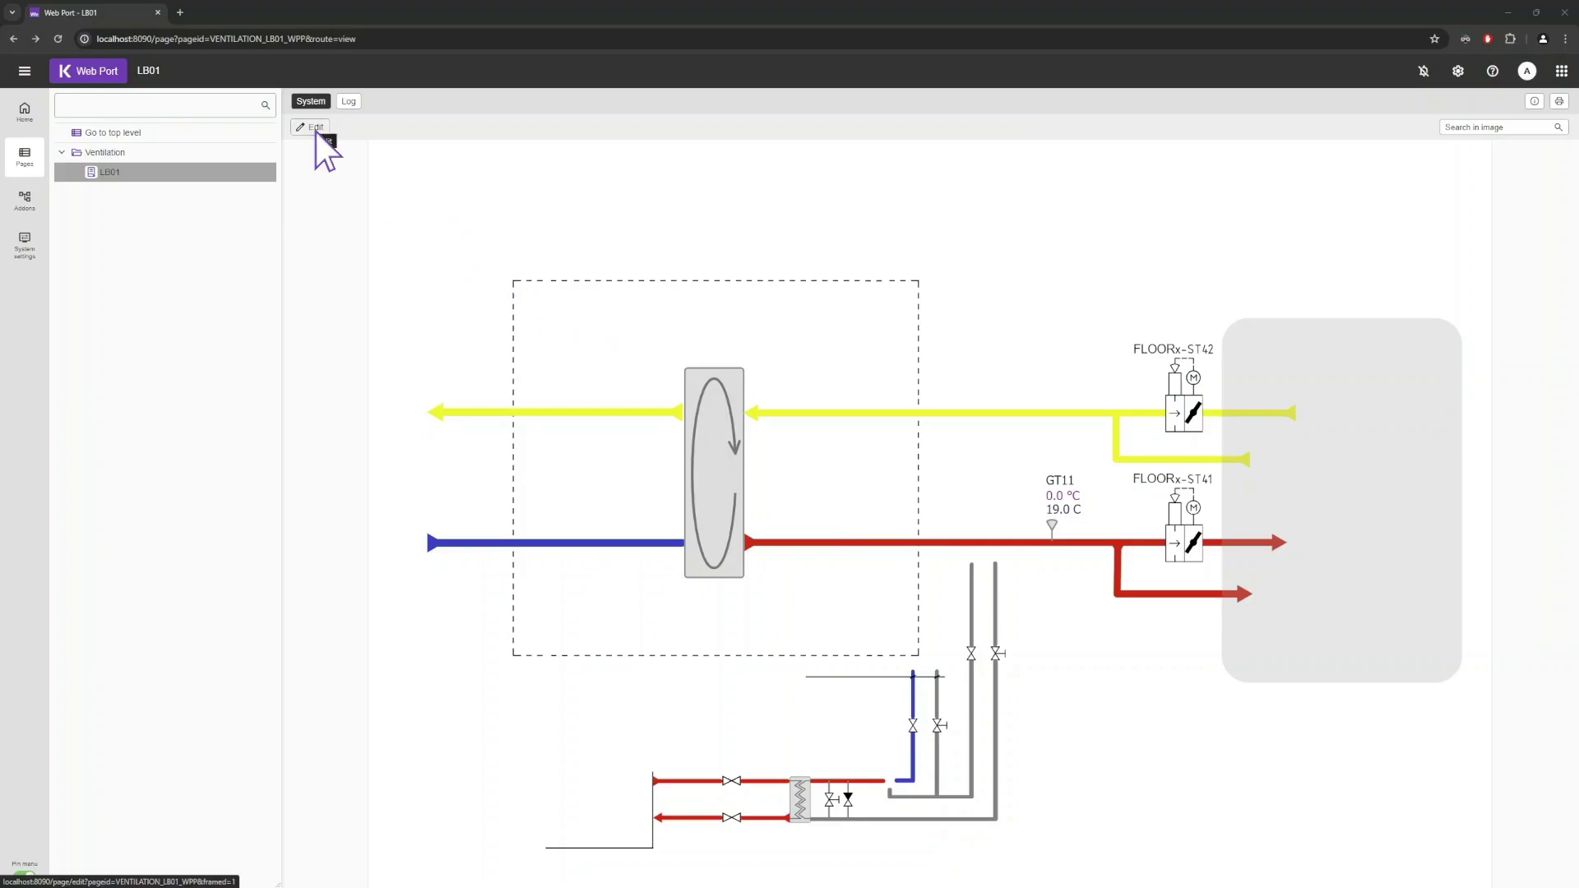
# Open the LB01 page for editing and place a heat/cool symbol named "Heat/cool" on the red supply duct above the grey pipes.
pyautogui.click(315, 128)
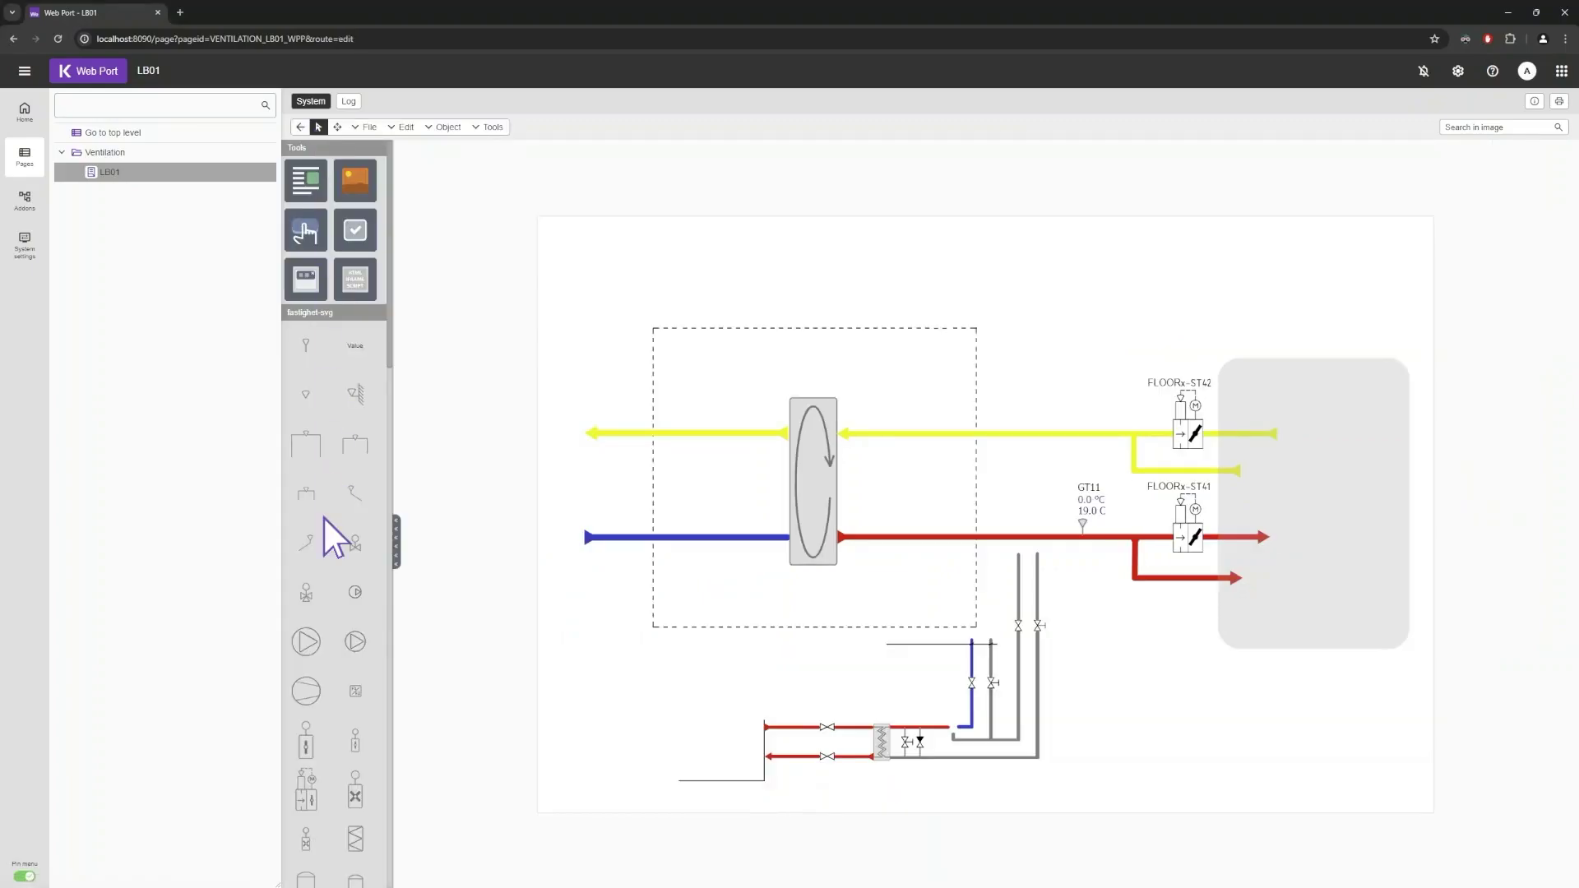
pyautogui.scroll(-5, 324, 519)
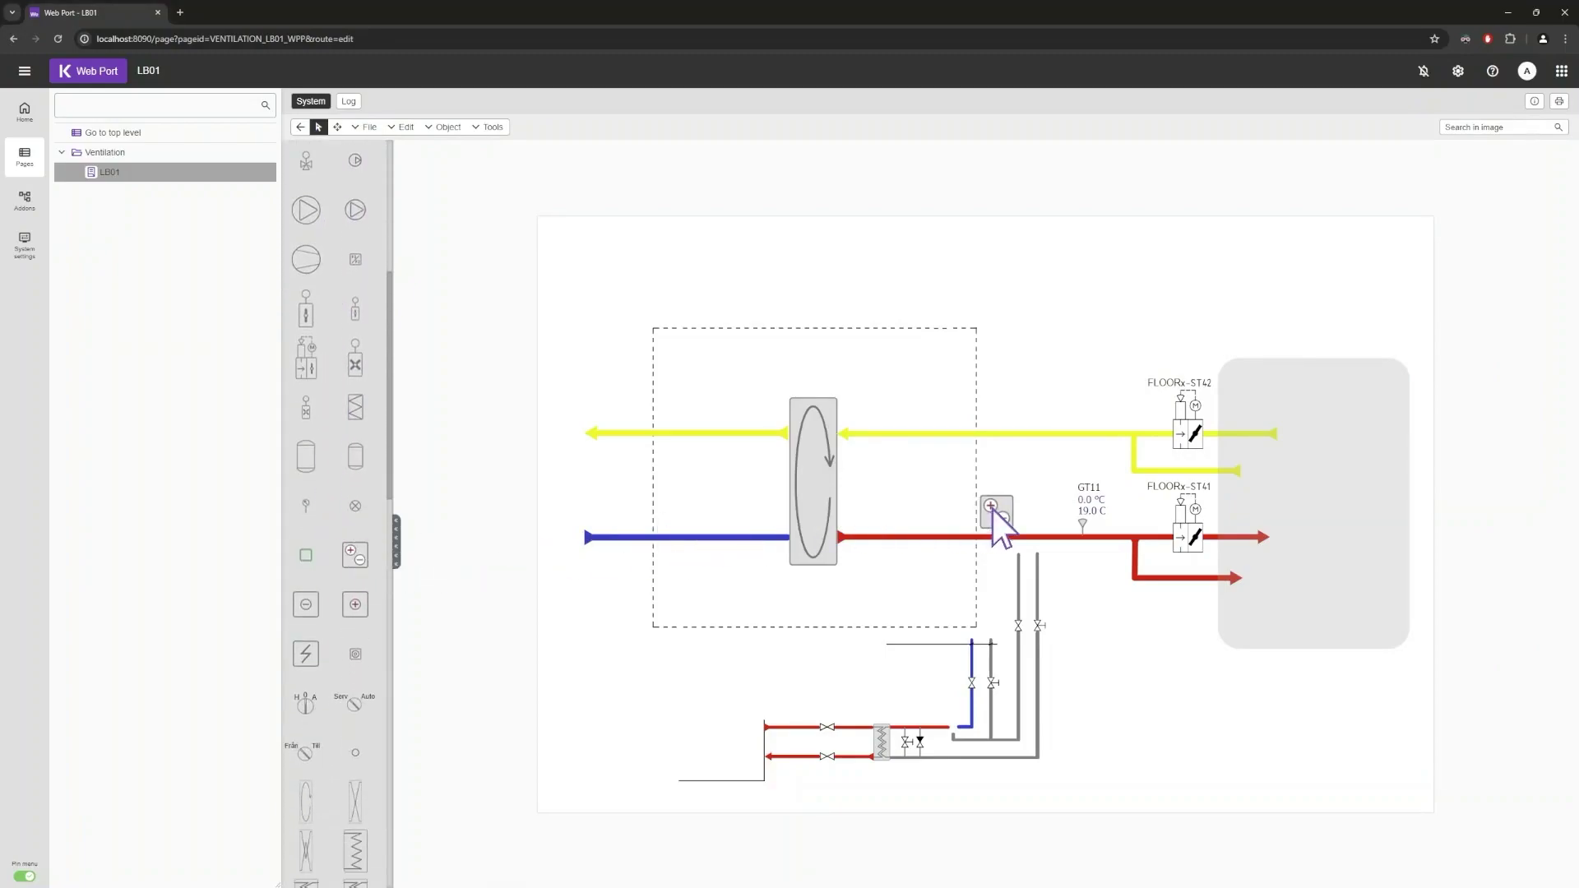
pyautogui.moveTo(992, 510); pyautogui.dragTo(1033, 540)
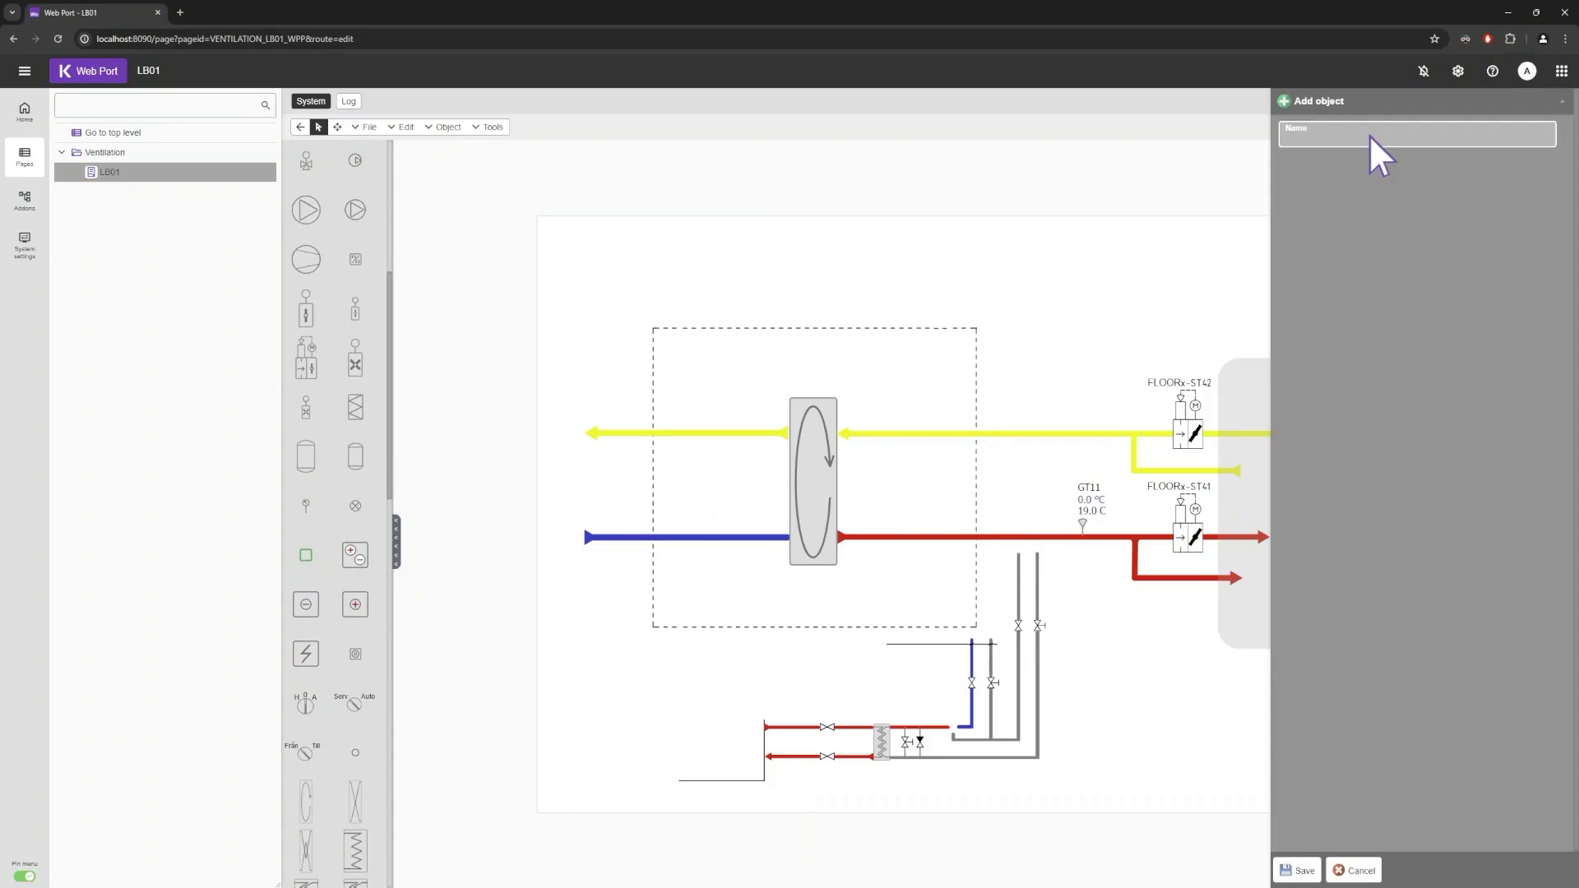
pyautogui.write('Heat/cool')
pyautogui.press('Return')
# Clear the display text of the Heat/cool object and save it.
pyautogui.click(1027, 541)
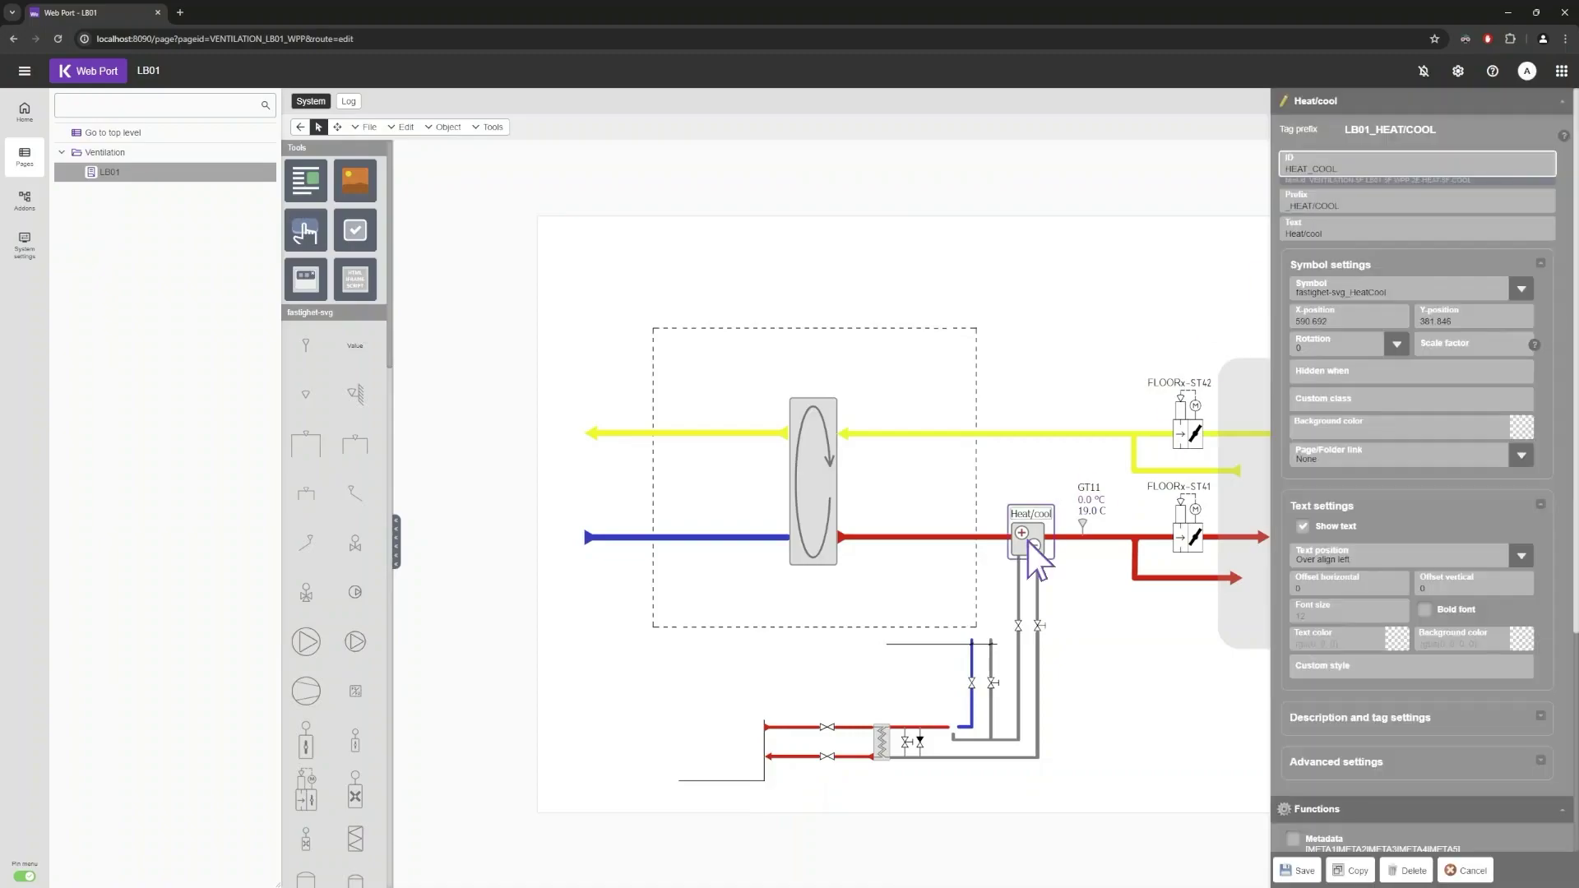
pyautogui.click(1300, 234)
pyautogui.hotkey('ctrl', 'a')
pyautogui.press('BackSpace')
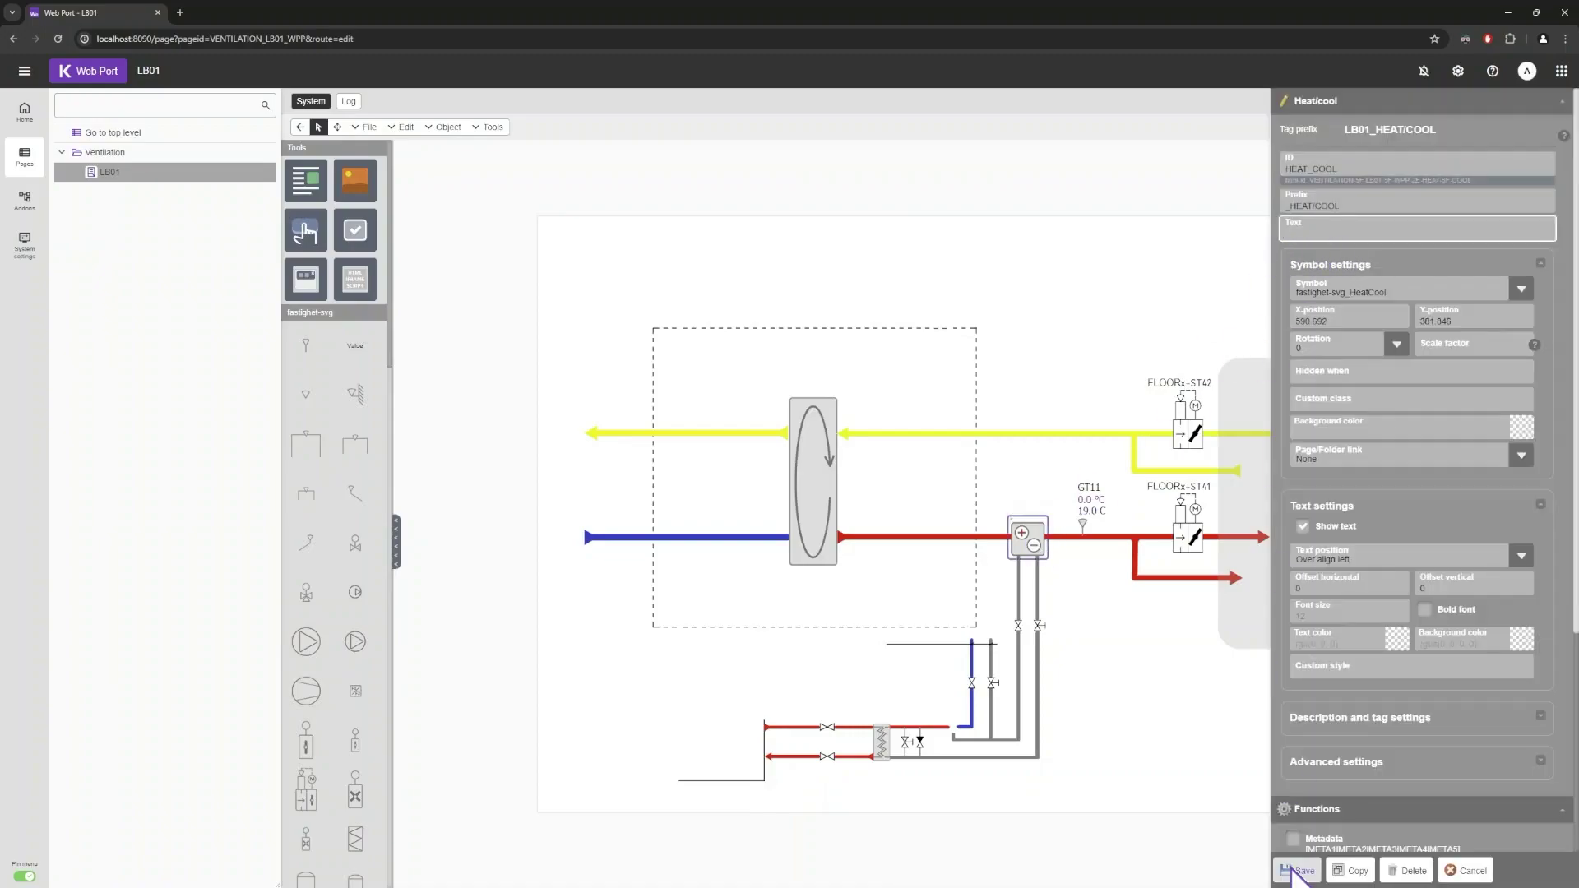
pyautogui.click(1298, 870)
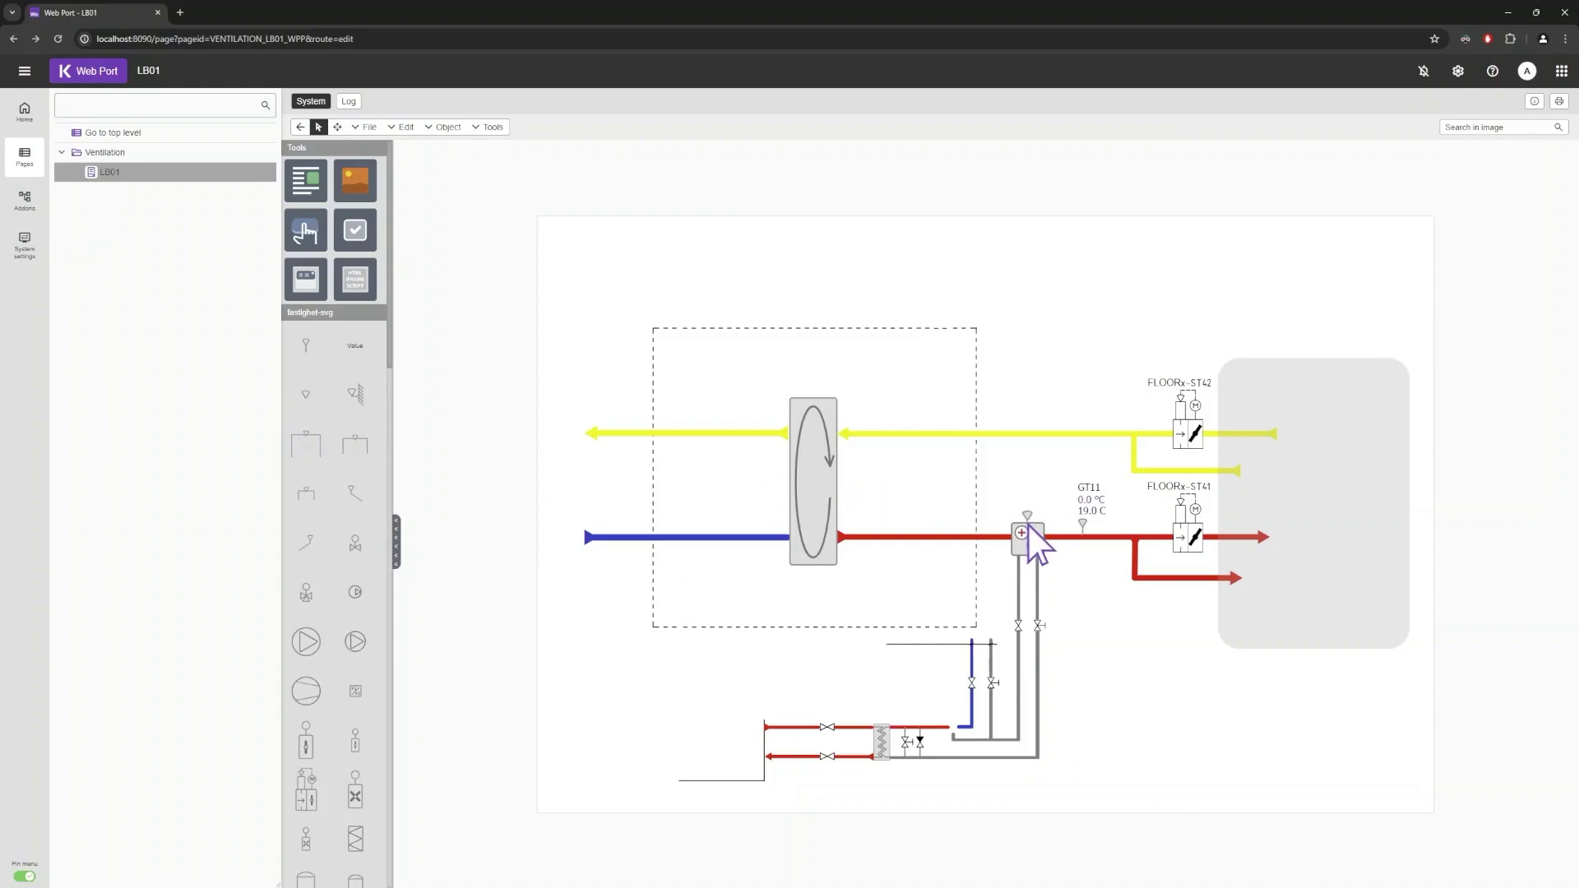
# Place a room sensor symbol named GT81 on top of the heat/cool unit.
pyautogui.moveTo(1028, 527); pyautogui.dragTo(1028, 527)
pyautogui.click(1386, 133)
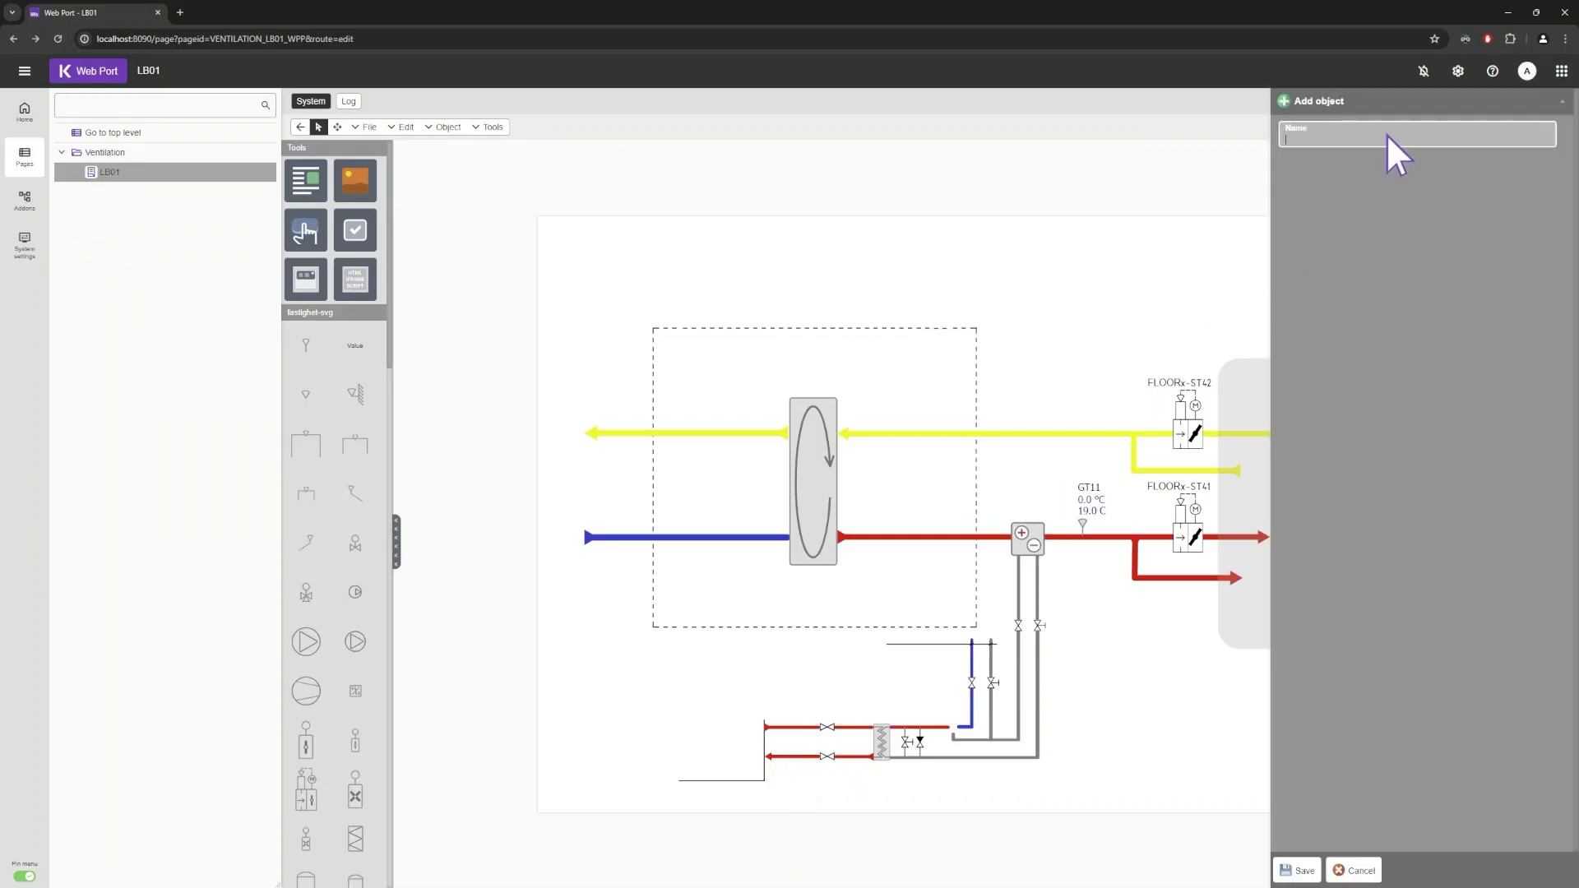
pyautogui.write('GT81')
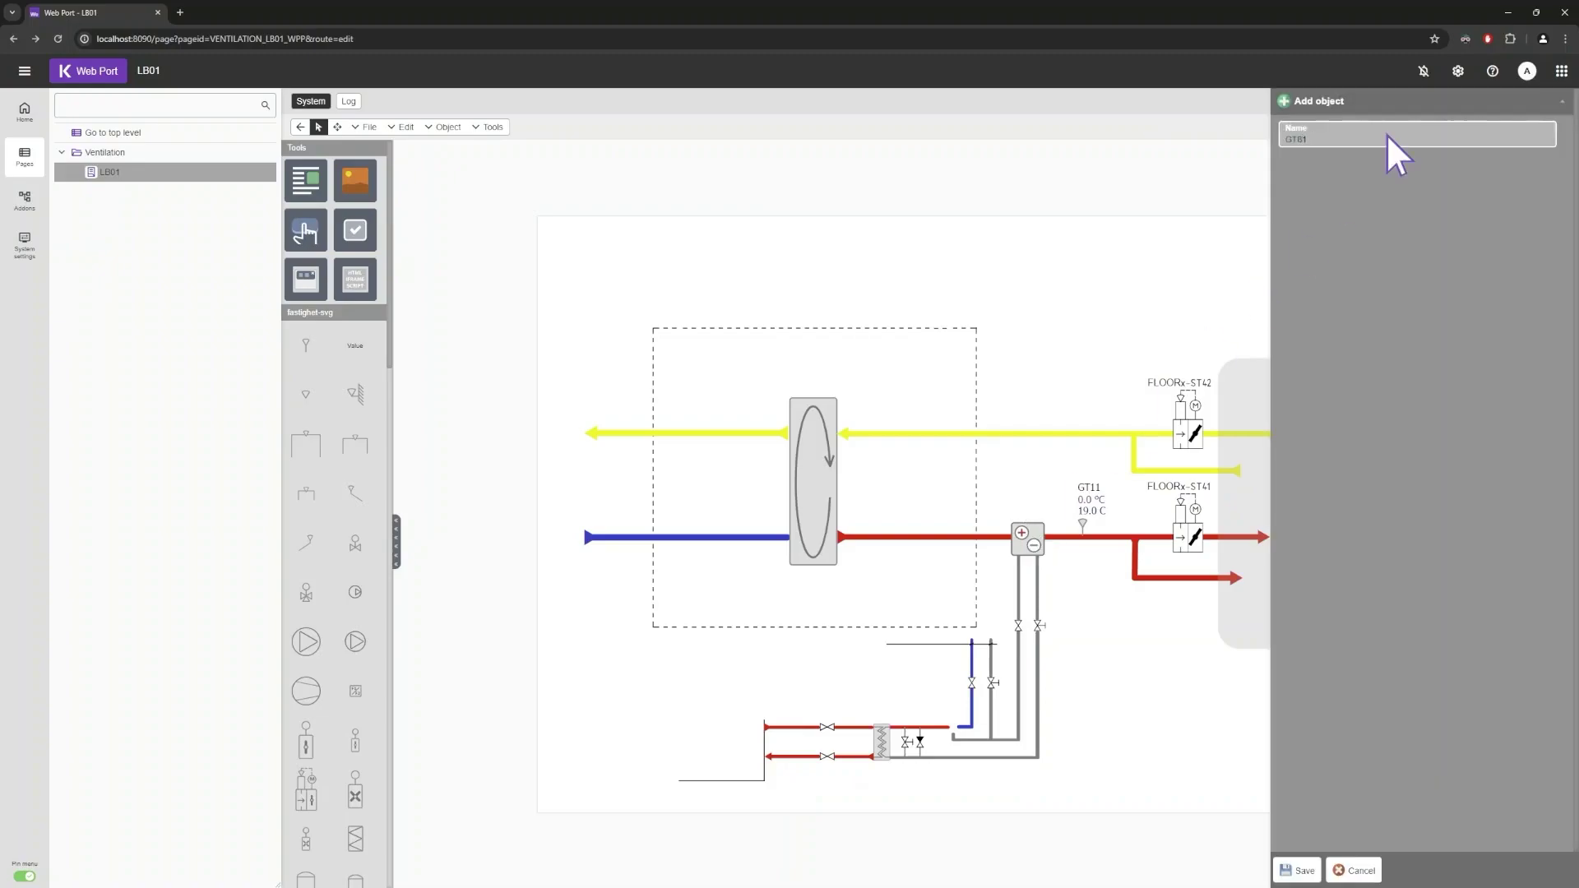
pyautogui.click(1300, 870)
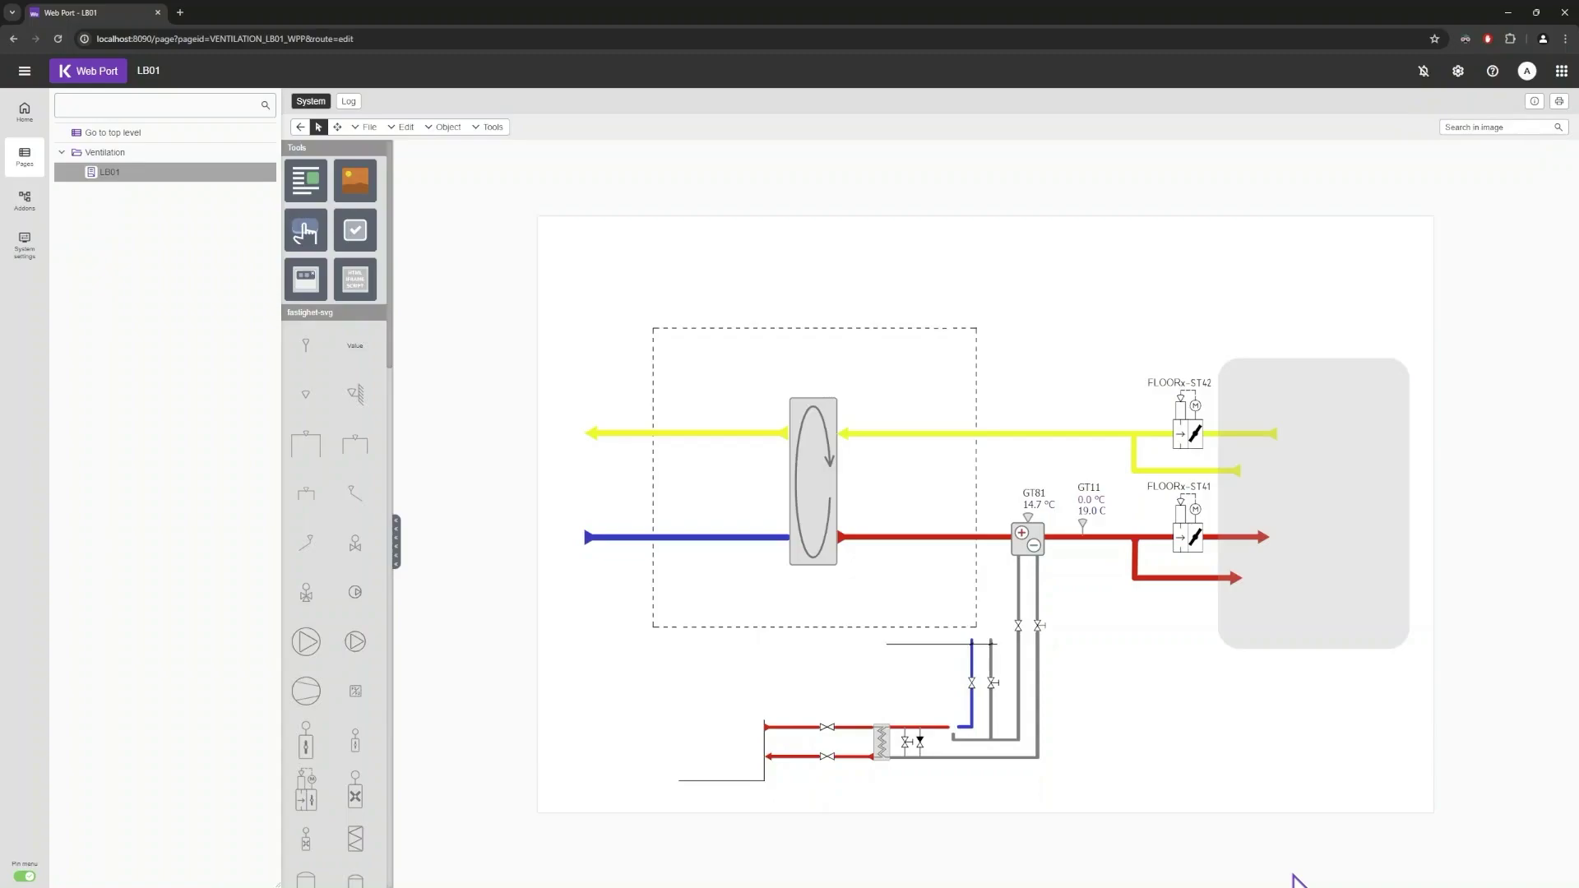
# Set the GT81 sensor's text position to Over center and save it.
pyautogui.click(1035, 508)
pyautogui.click(1521, 557)
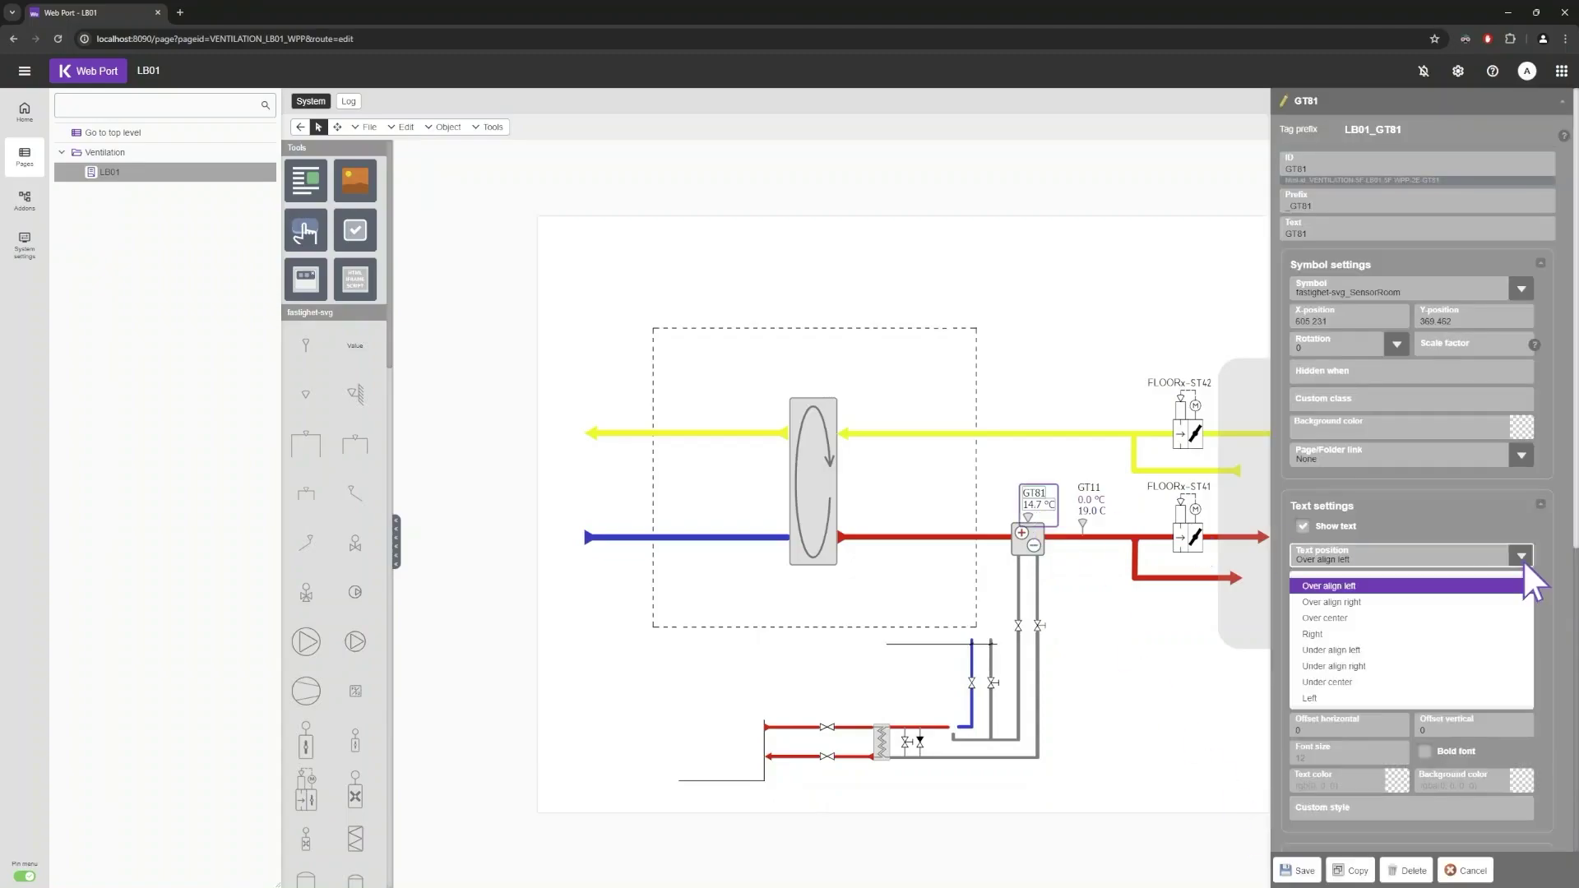
pyautogui.click(1352, 618)
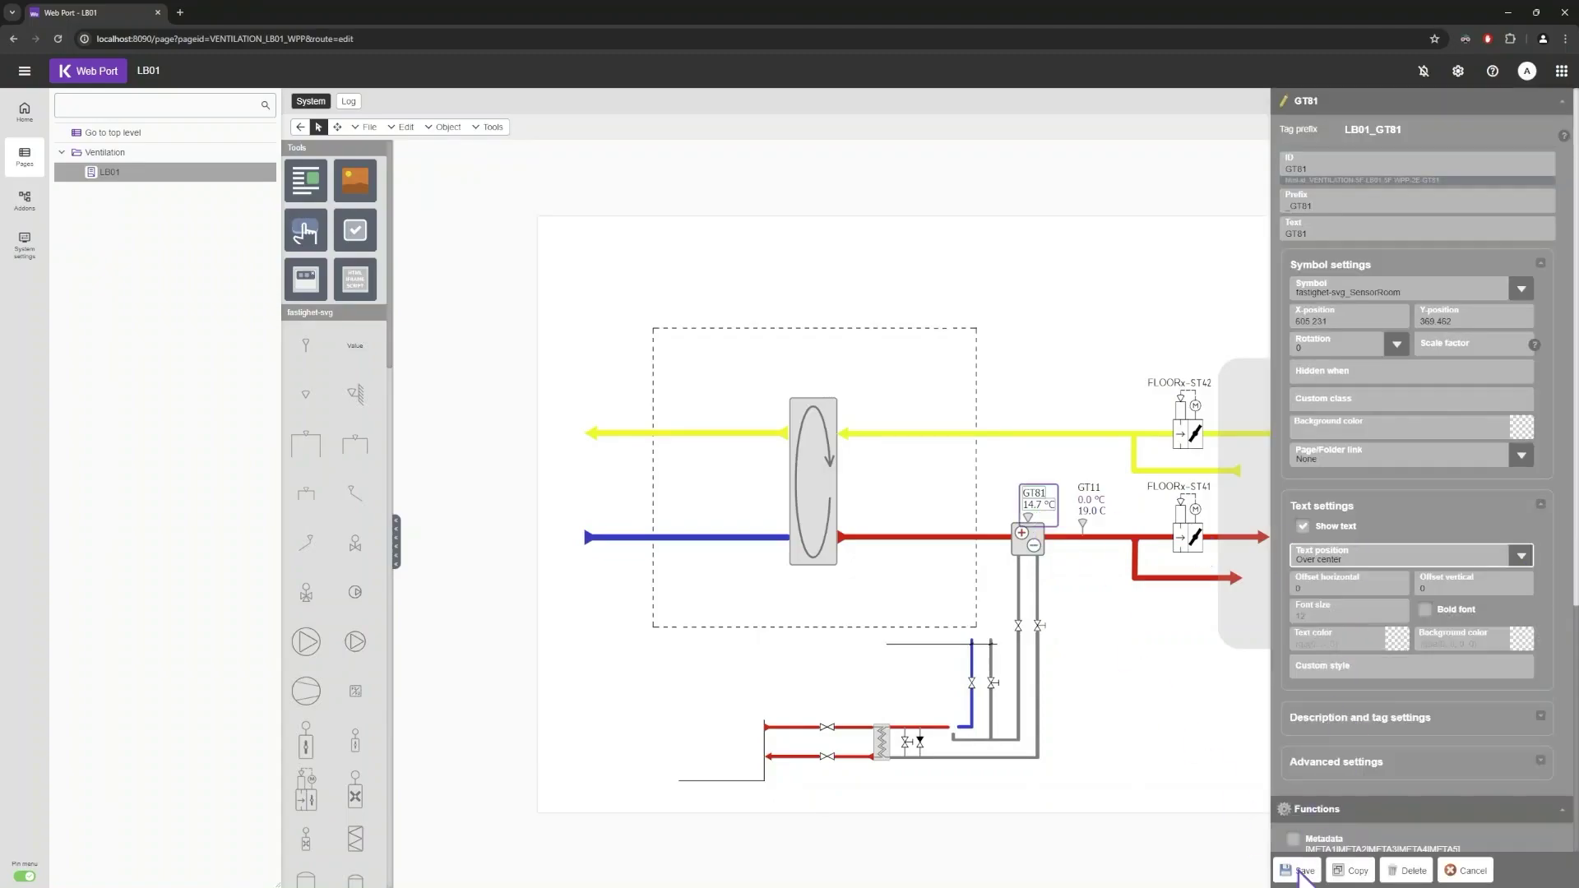
pyautogui.click(1300, 870)
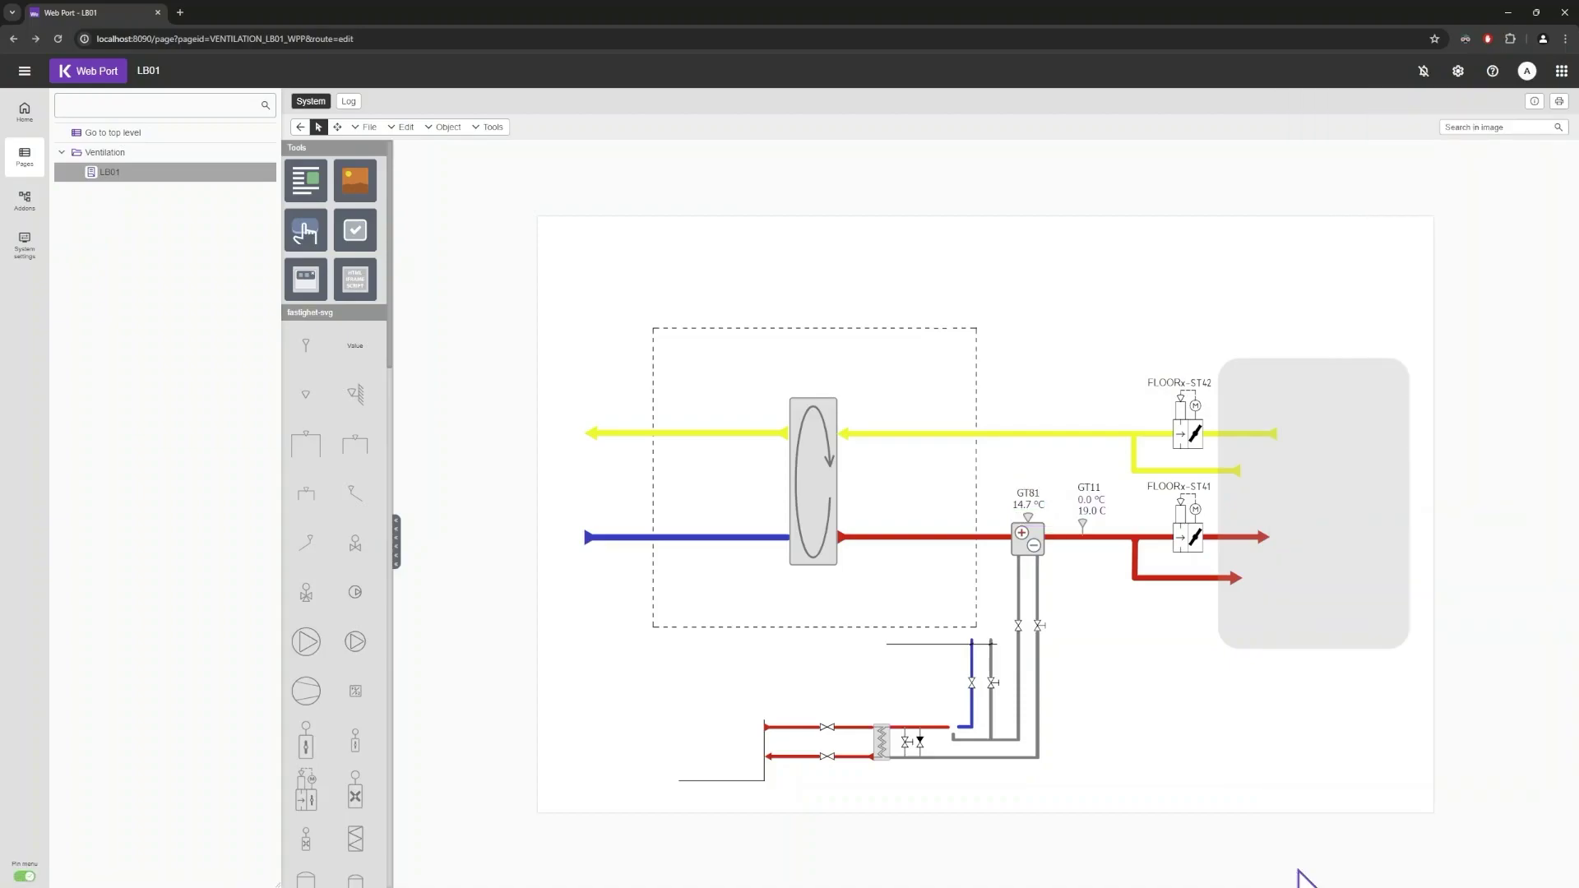
# Place a three-way valve symbol named SV31 where the lower red pipe meets the blue pipe.
pyautogui.moveTo(306, 593); pyautogui.dragTo(315, 601)
pyautogui.moveTo(951, 724); pyautogui.dragTo(951, 726)
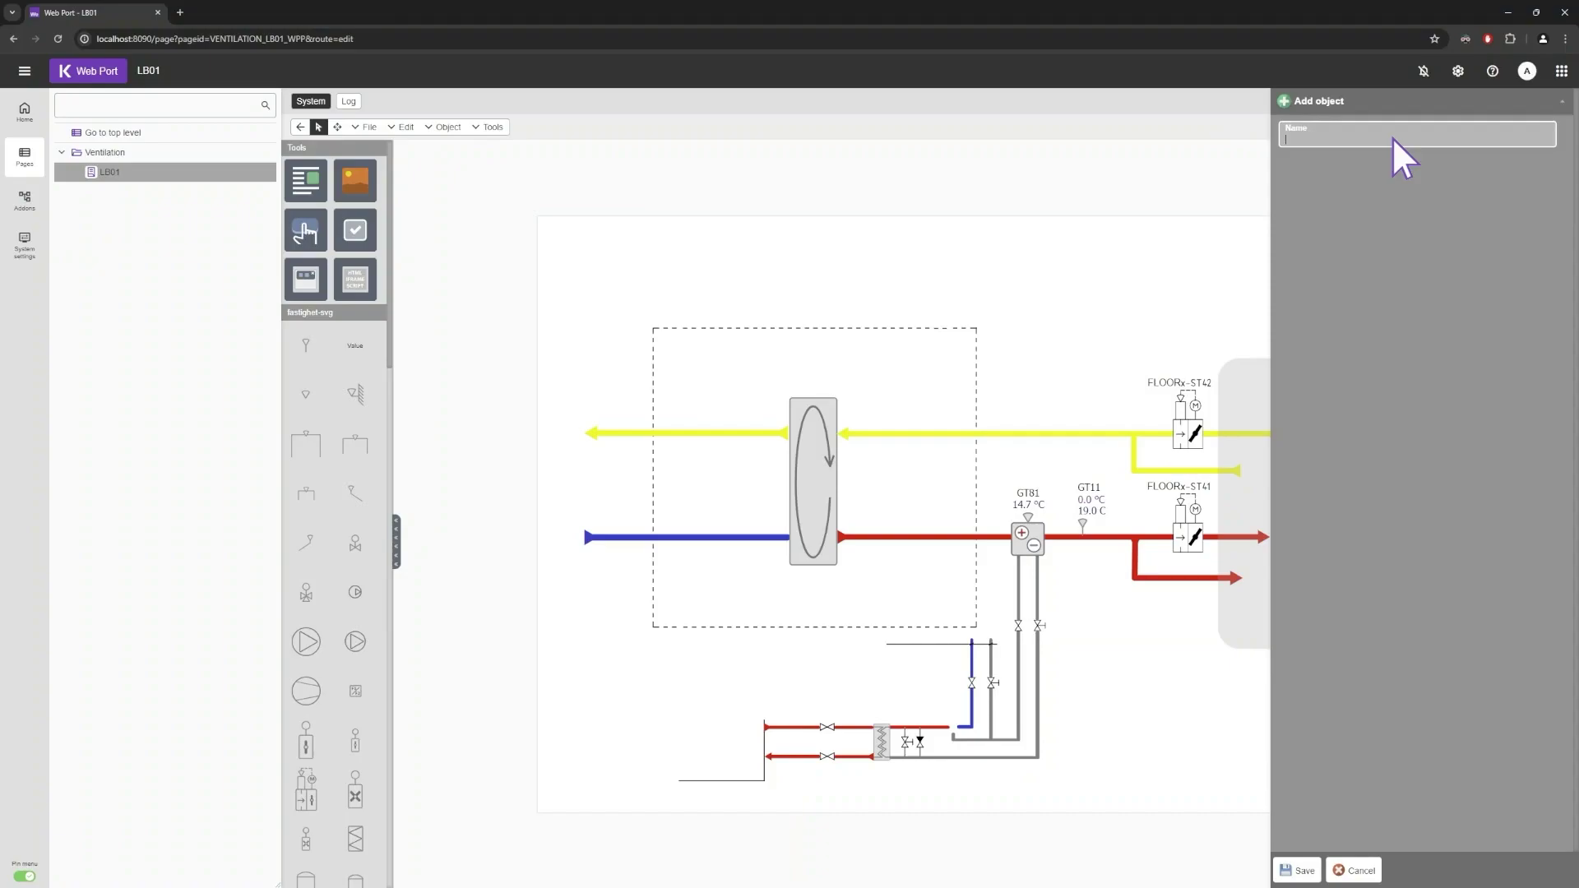
pyautogui.write('SV31')
pyautogui.press('Return')
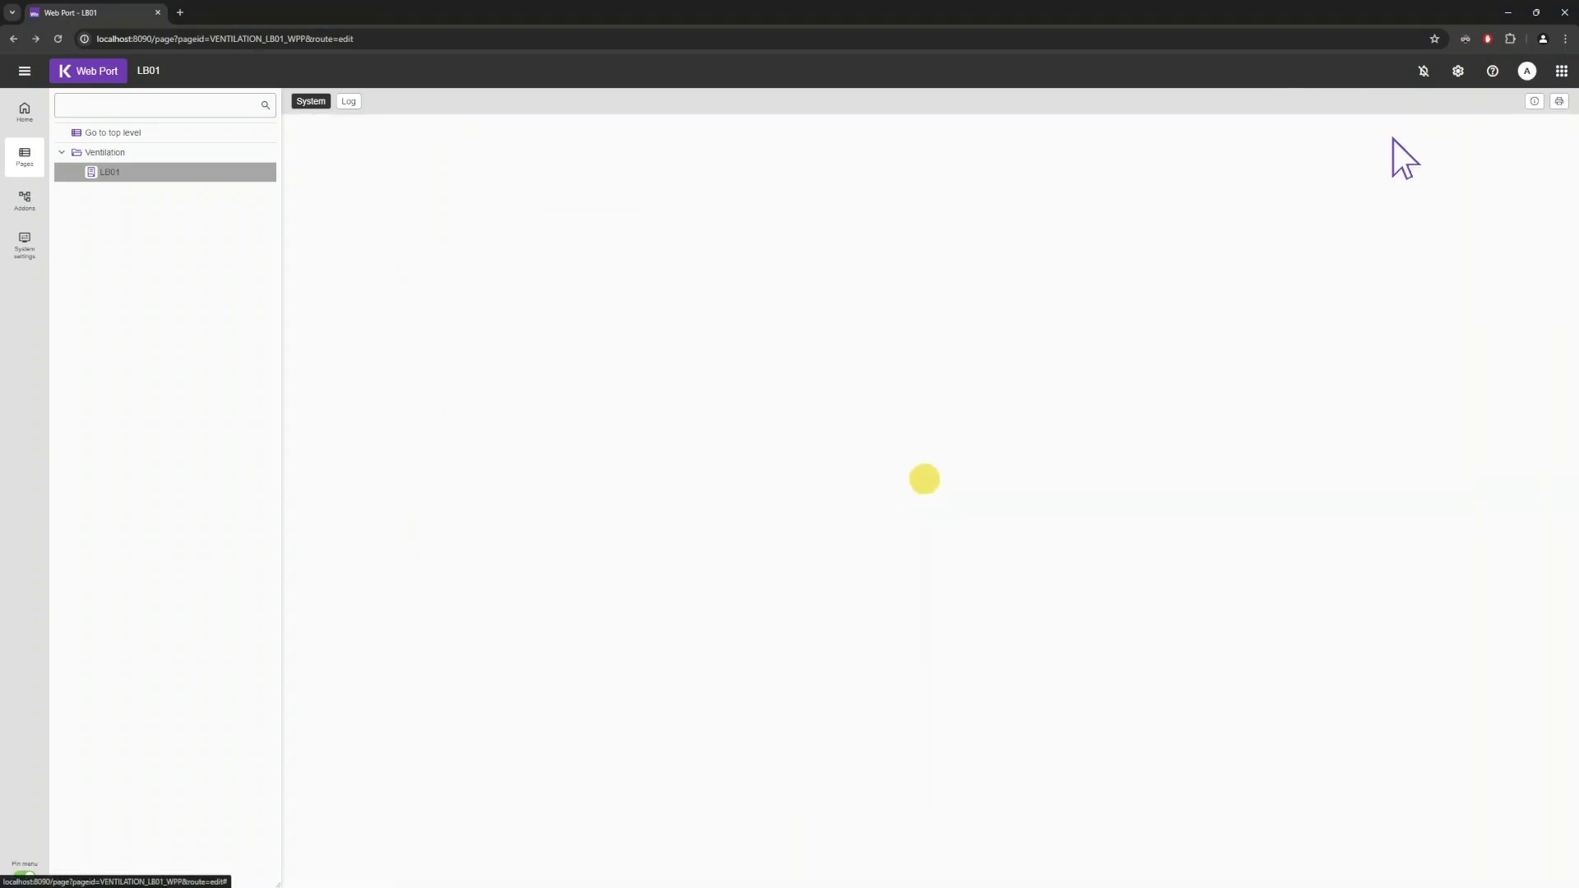
# Set the SV31 valve's text position to Over center and enable its Manual mode On/Off function.
pyautogui.click(954, 724)
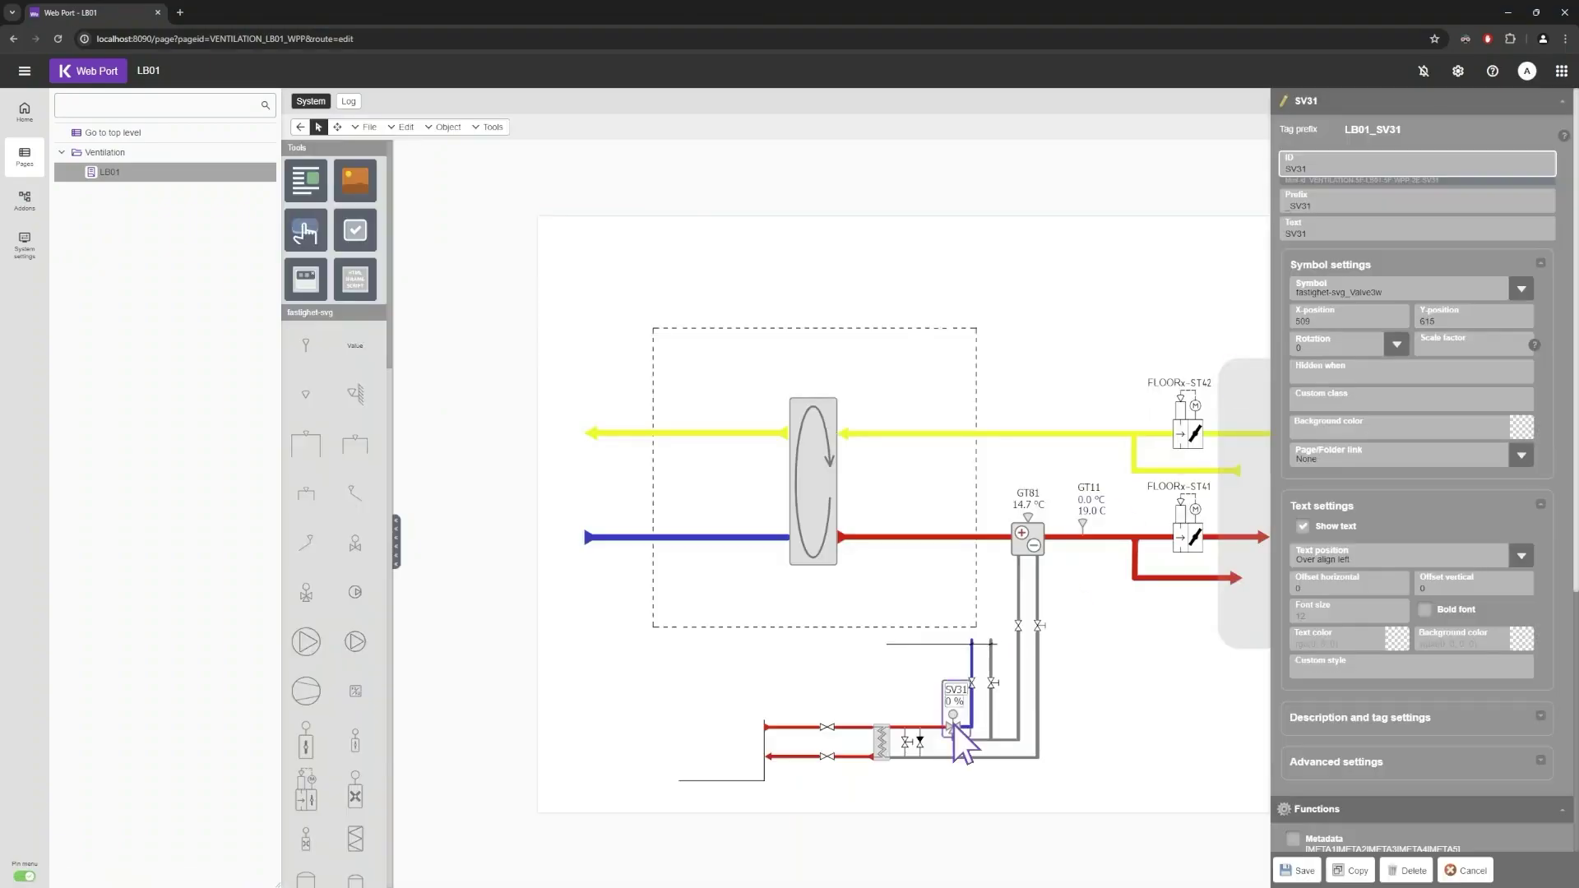
pyautogui.click(1521, 556)
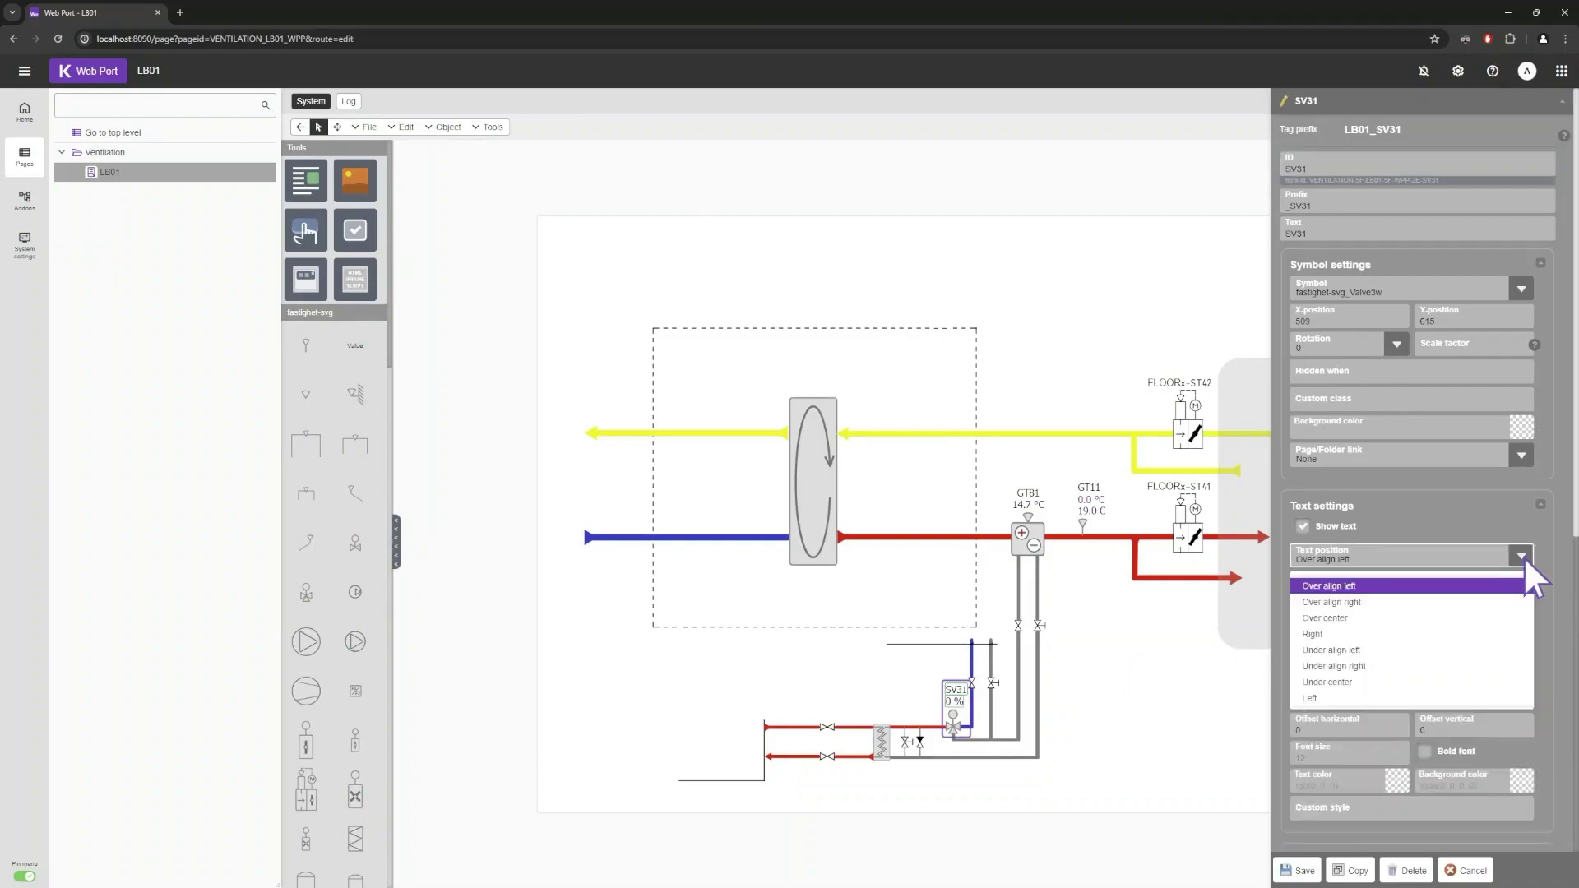
pyautogui.click(1398, 619)
pyautogui.scroll(-1, 1397, 617)
pyautogui.scroll(-4, 1398, 618)
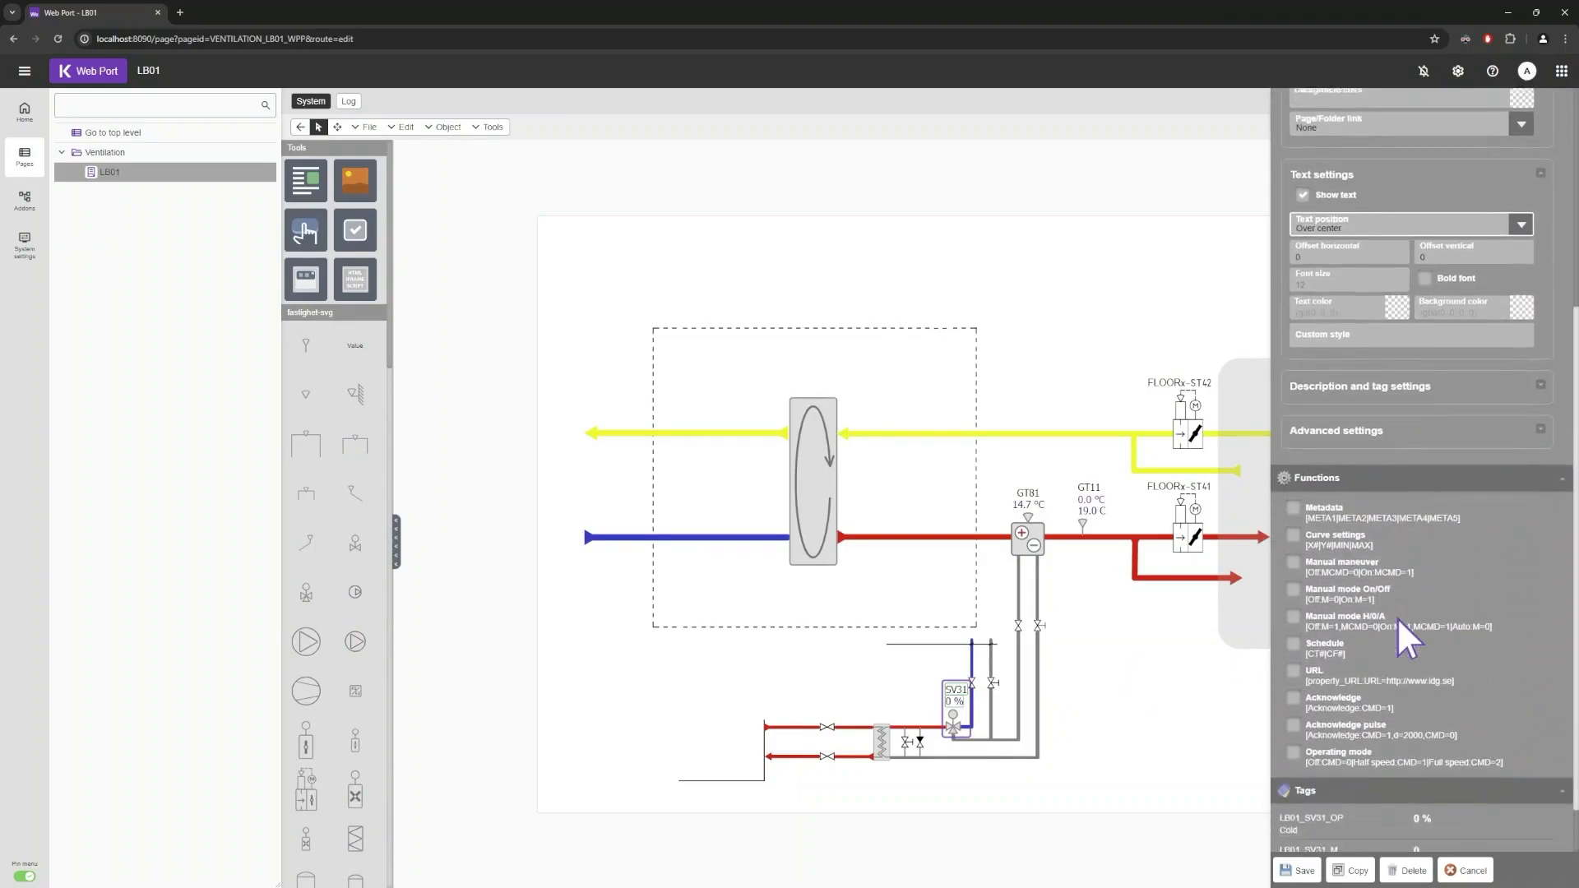
pyautogui.click(1294, 526)
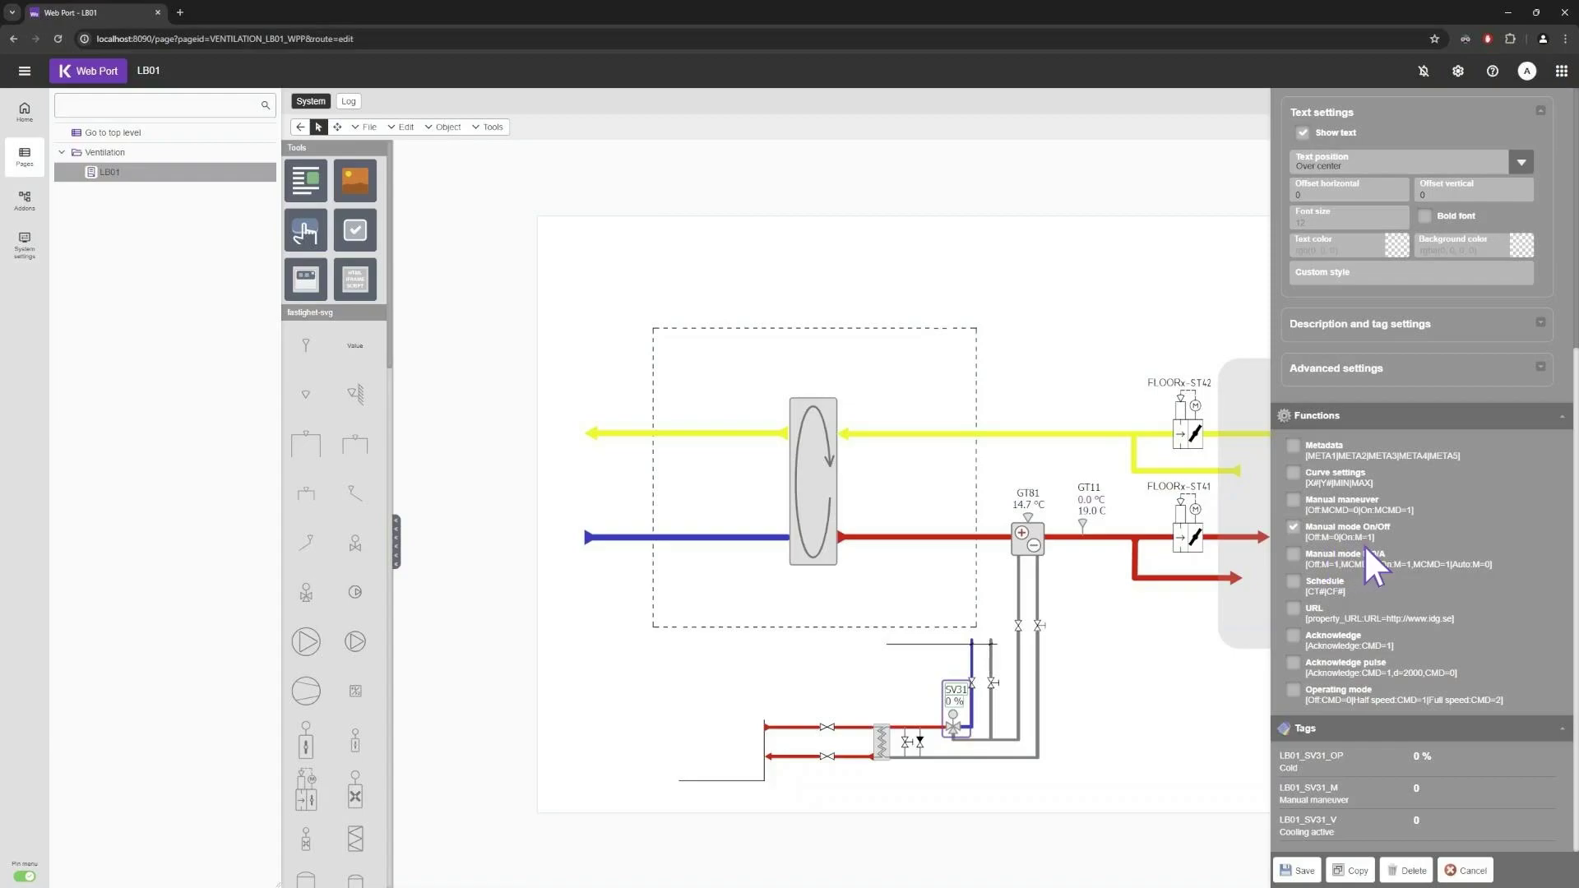
pyautogui.click(1298, 869)
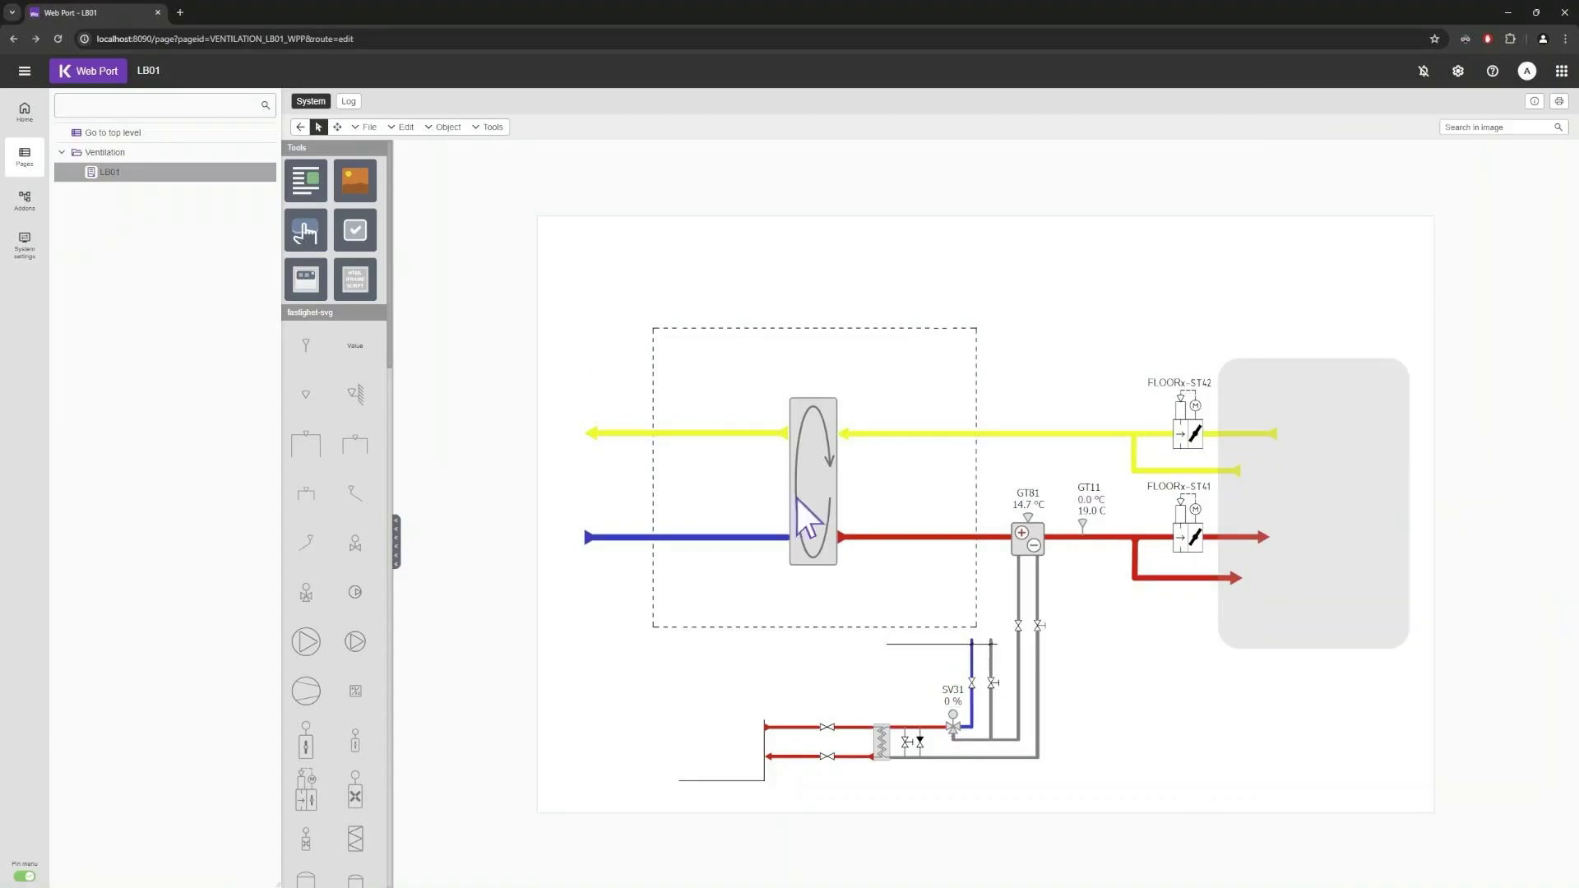
# Return to the page view and switch on manual maneuver for the SV31 valve, saving the setting.
pyautogui.click(300, 127)
pyautogui.click(895, 769)
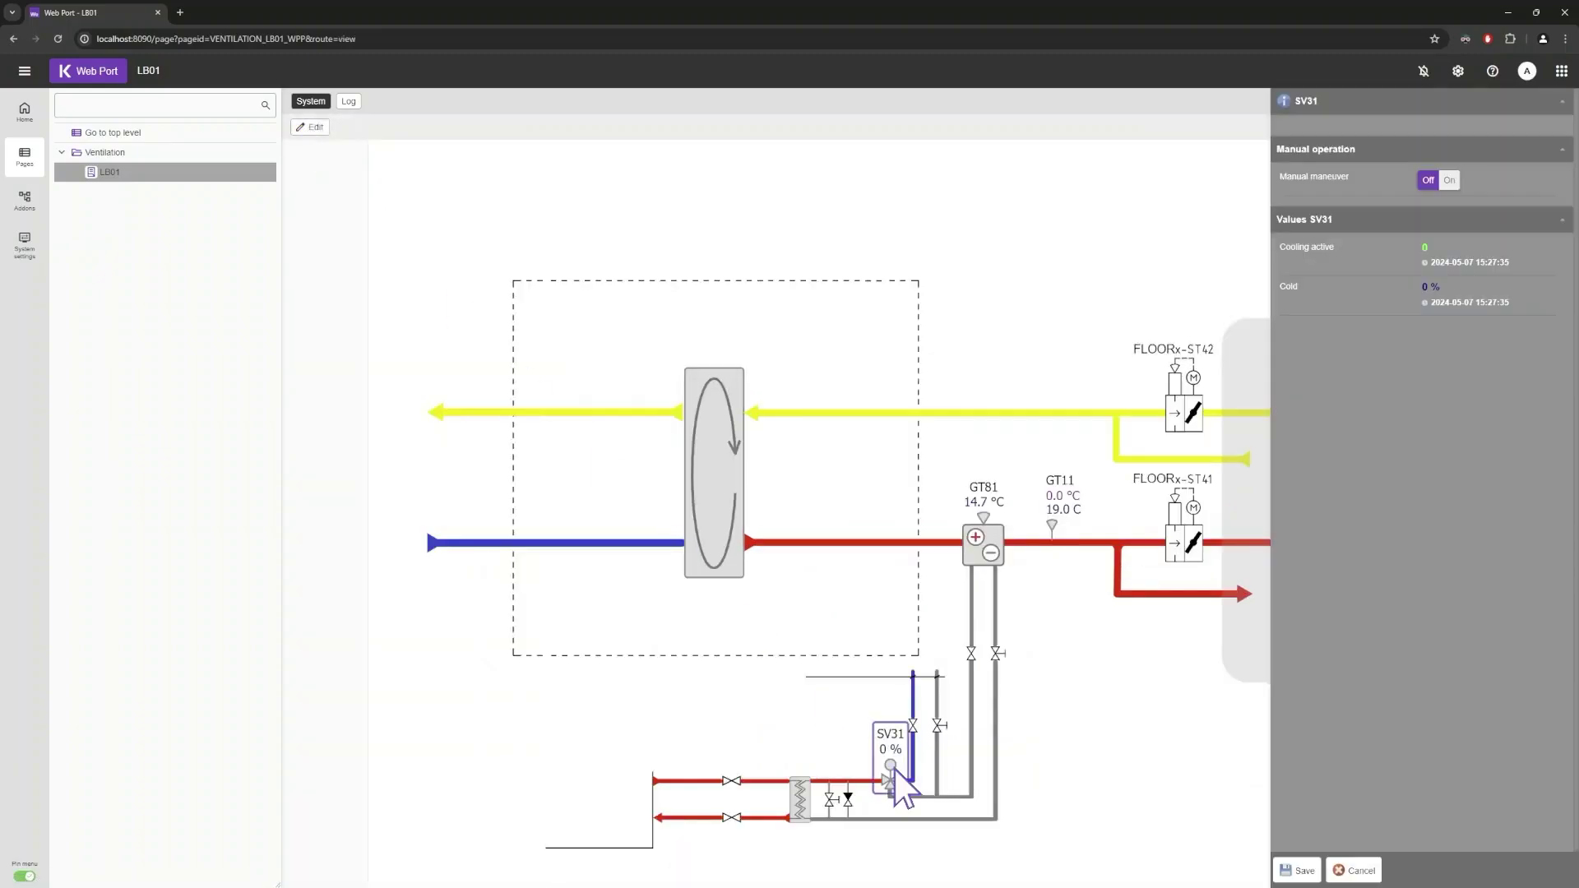
pyautogui.click(1451, 179)
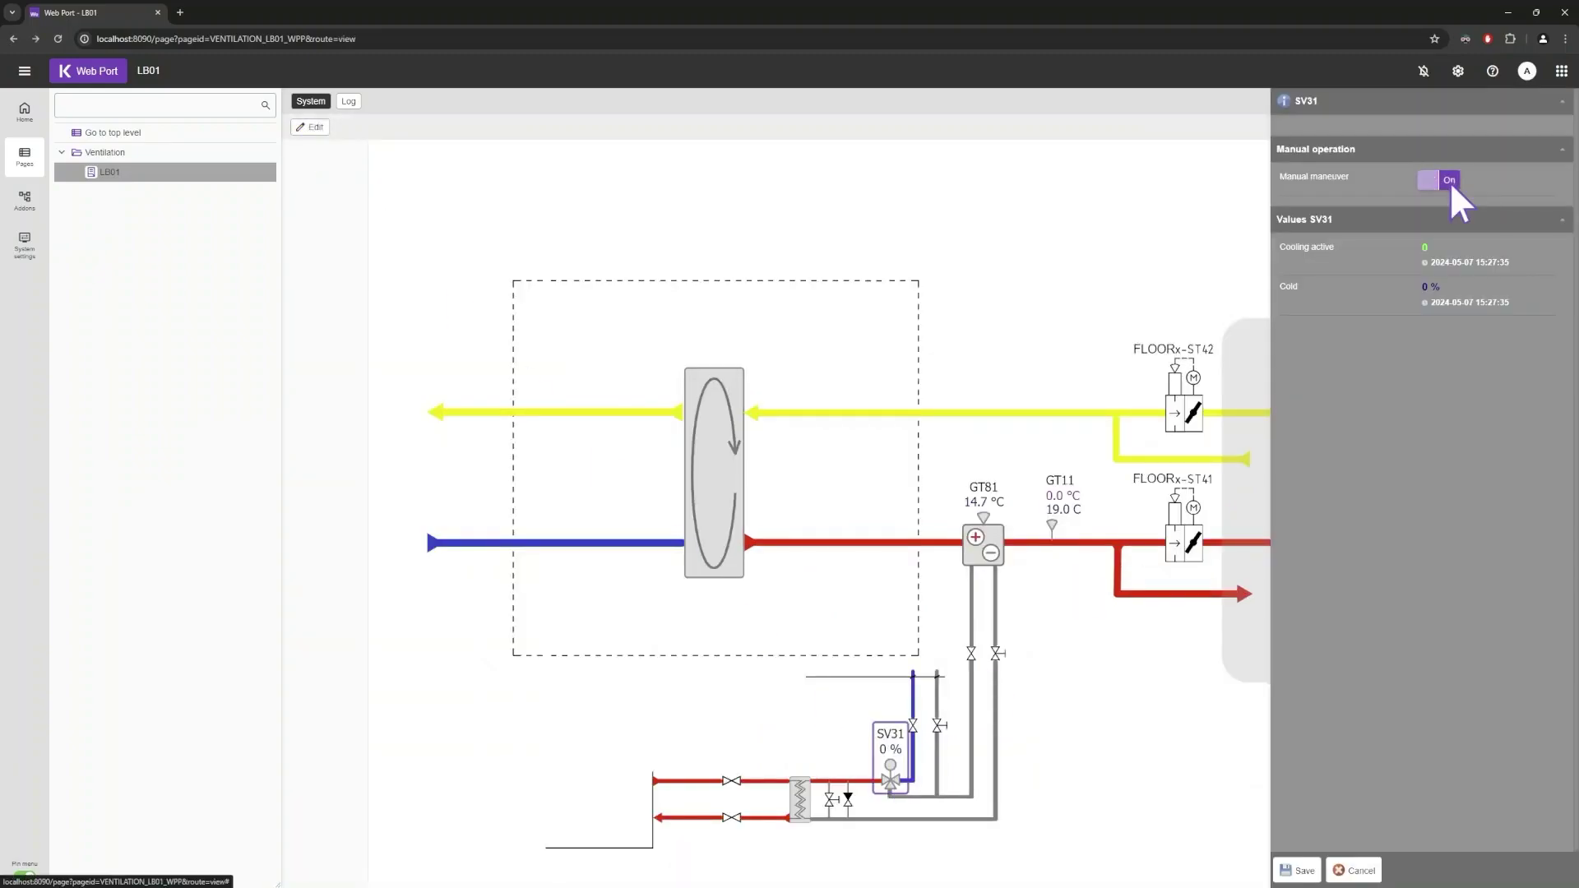
pyautogui.click(1297, 870)
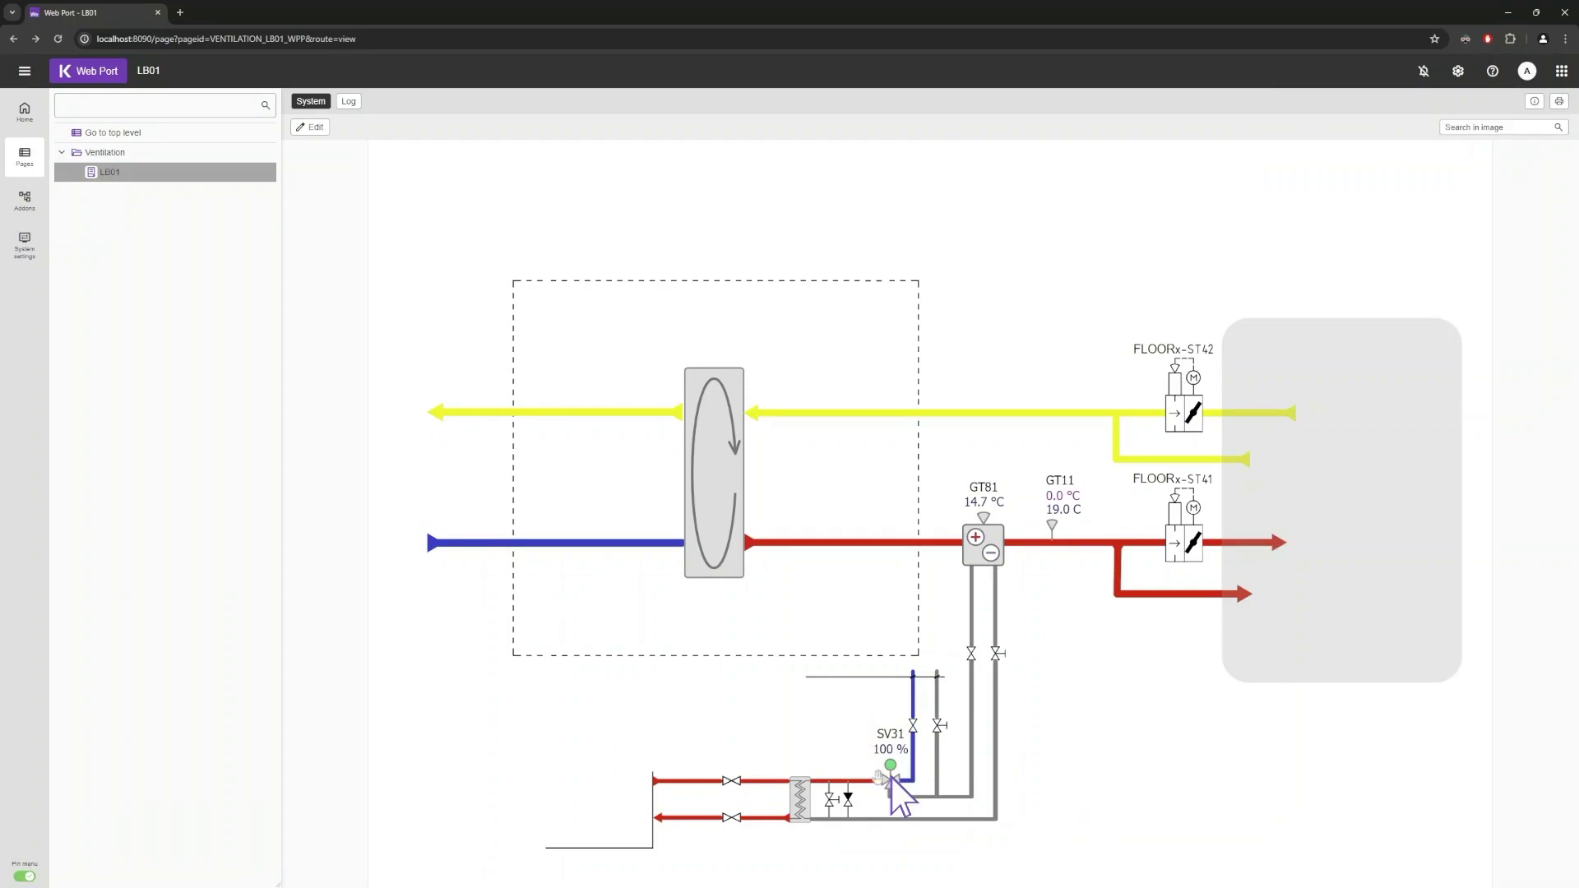
# Reopen the page for editing and place a sensor named KB01_GT11 beside the blue pipe above the SV31 valve.
pyautogui.click(309, 128)
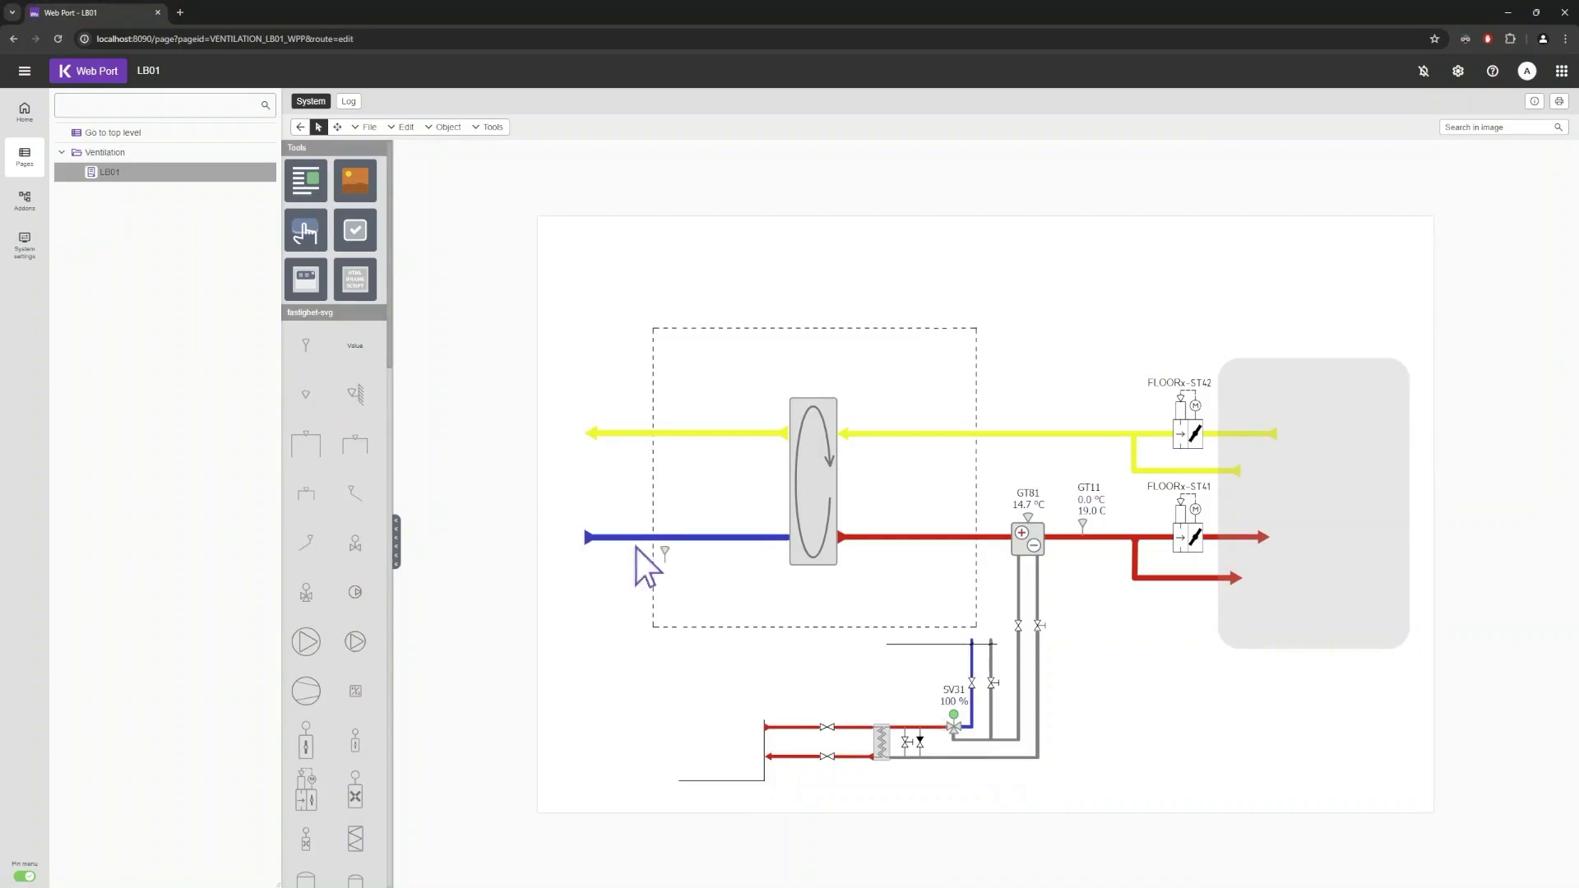
pyautogui.moveTo(635, 548); pyautogui.dragTo(956, 659)
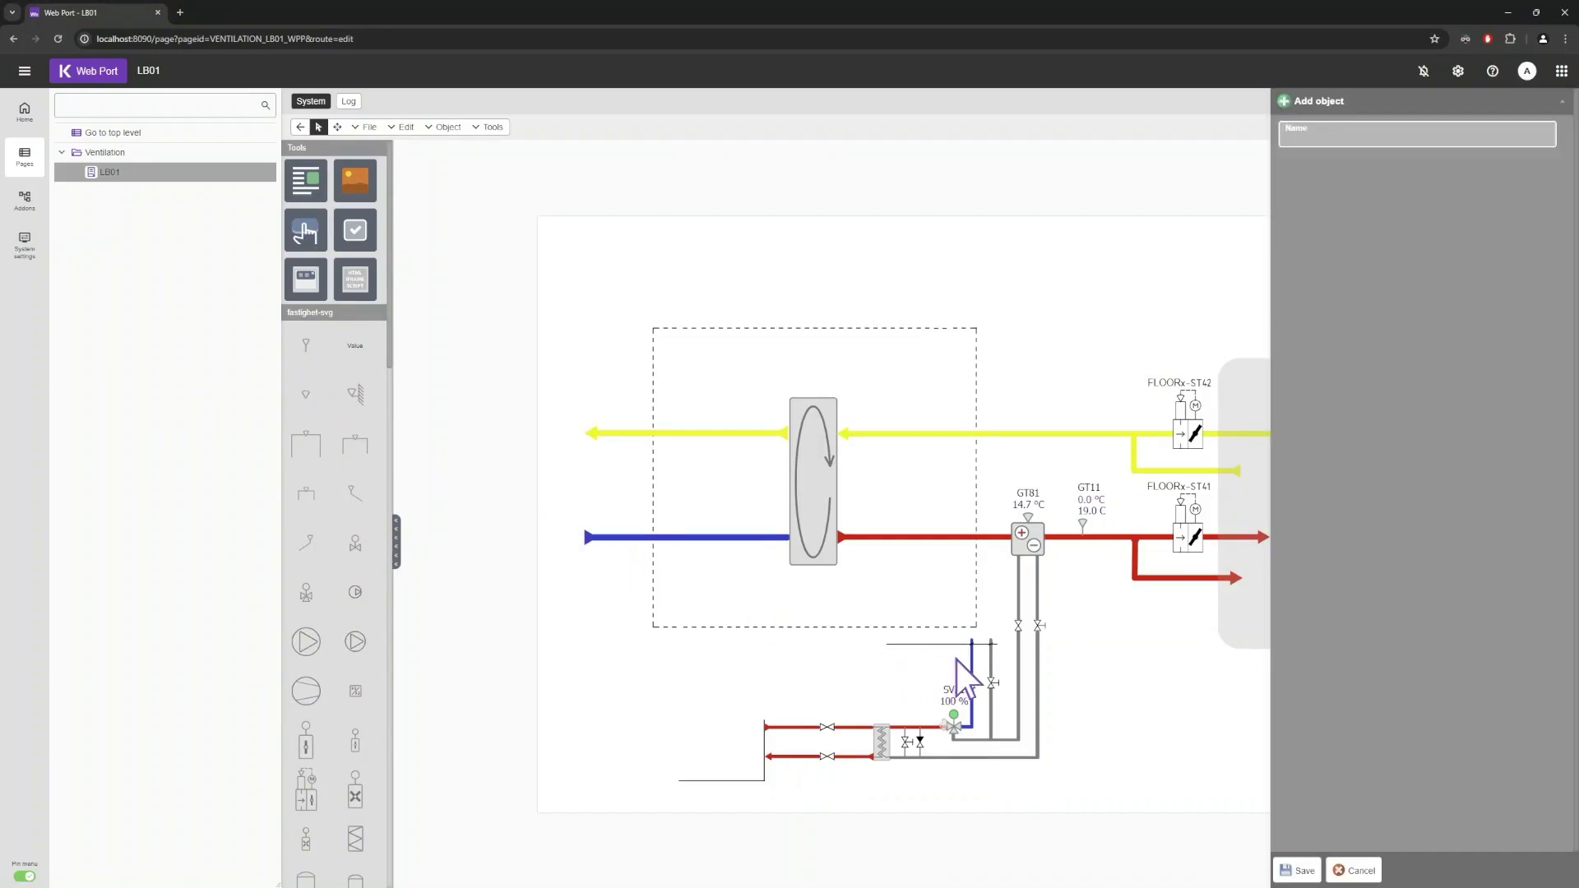
pyautogui.click(1421, 133)
pyautogui.write('KB01_GT')
pyautogui.press('Return')
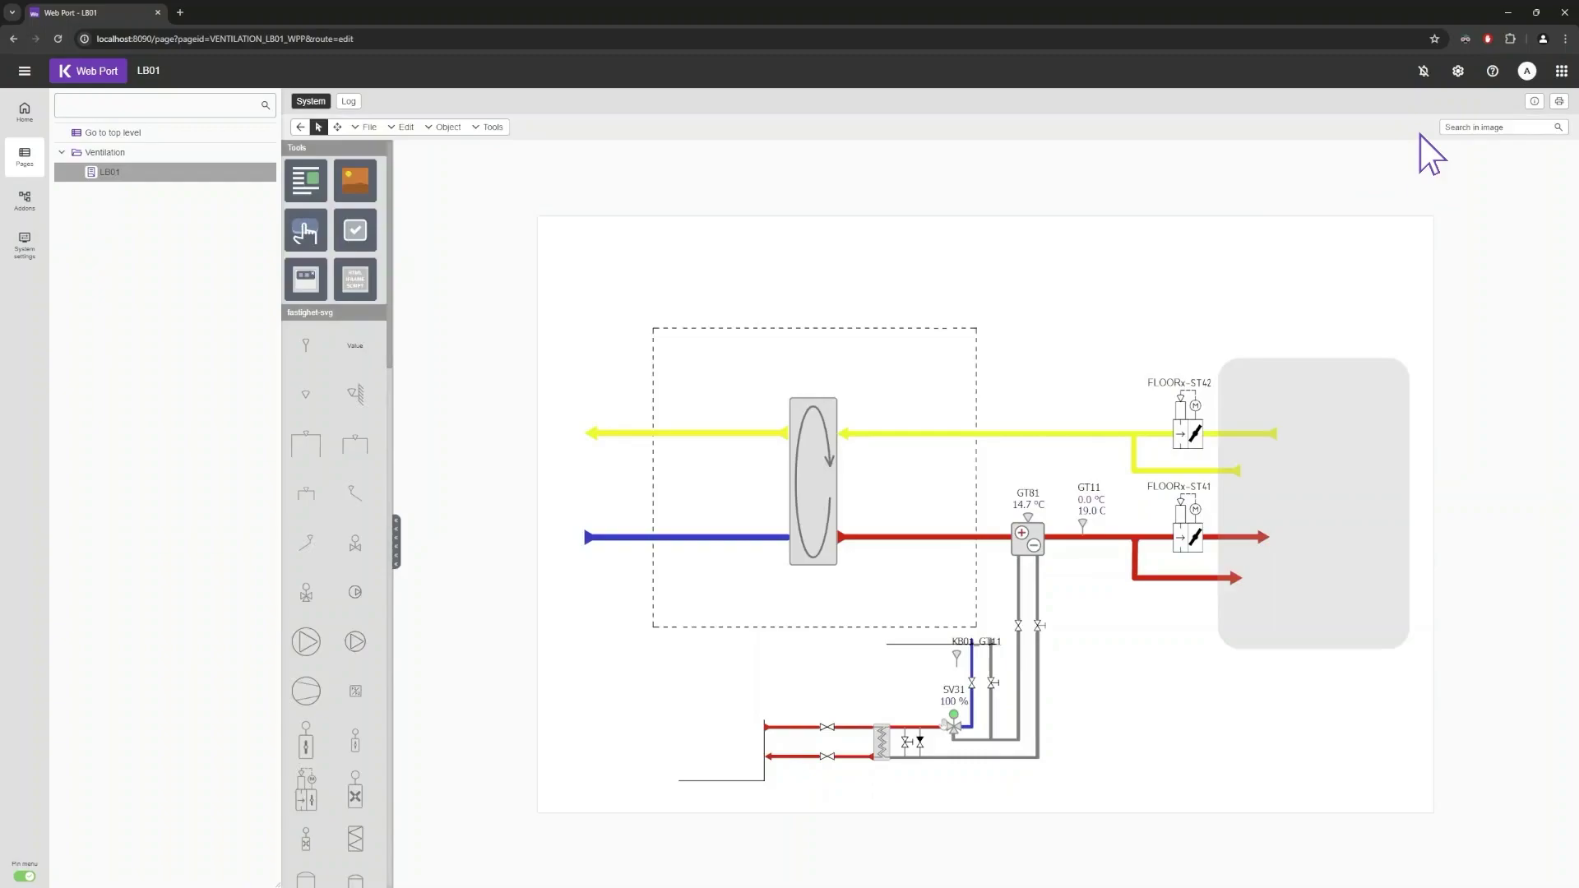
# Set the new sensor's prefix to KB01_GT11 without a leading underscore and its rotation to 270, saving both changes.
pyautogui.click(962, 654)
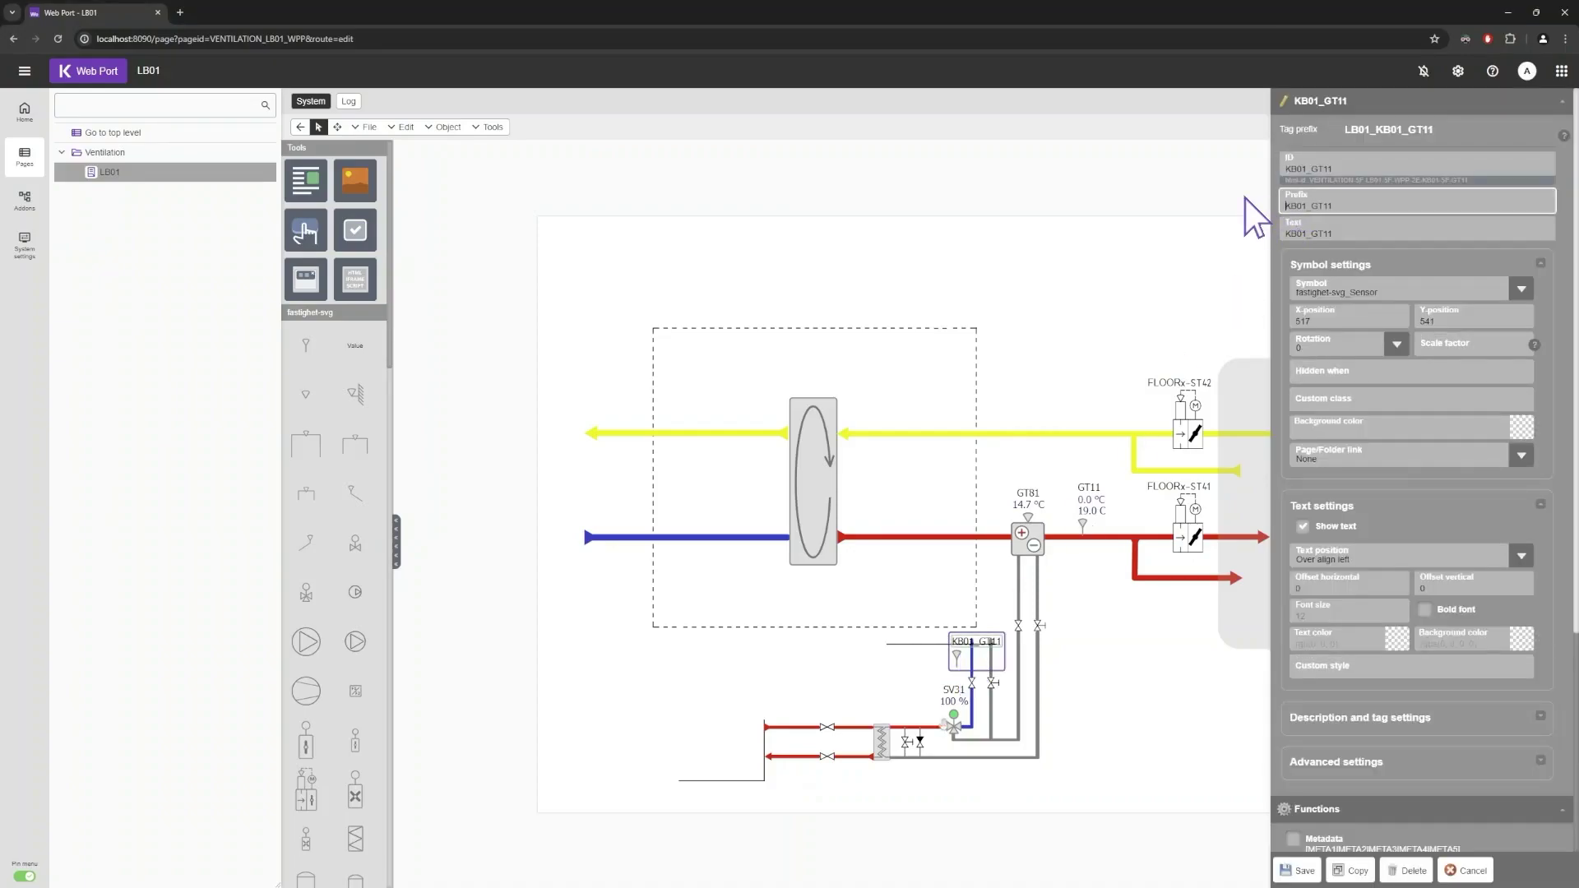
pyautogui.click(1297, 871)
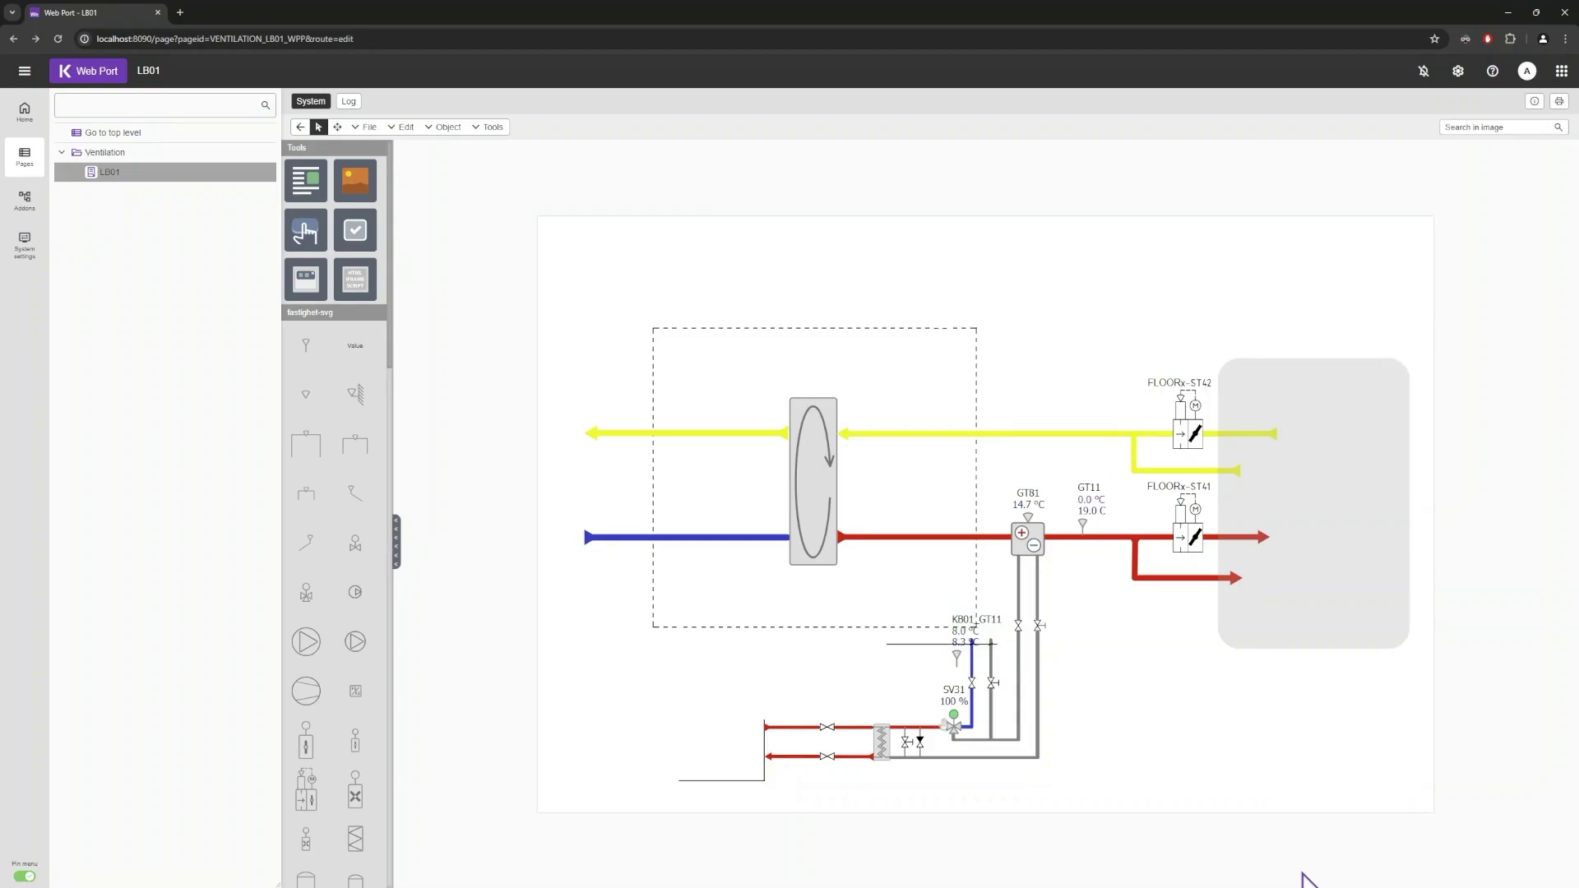
pyautogui.click(958, 659)
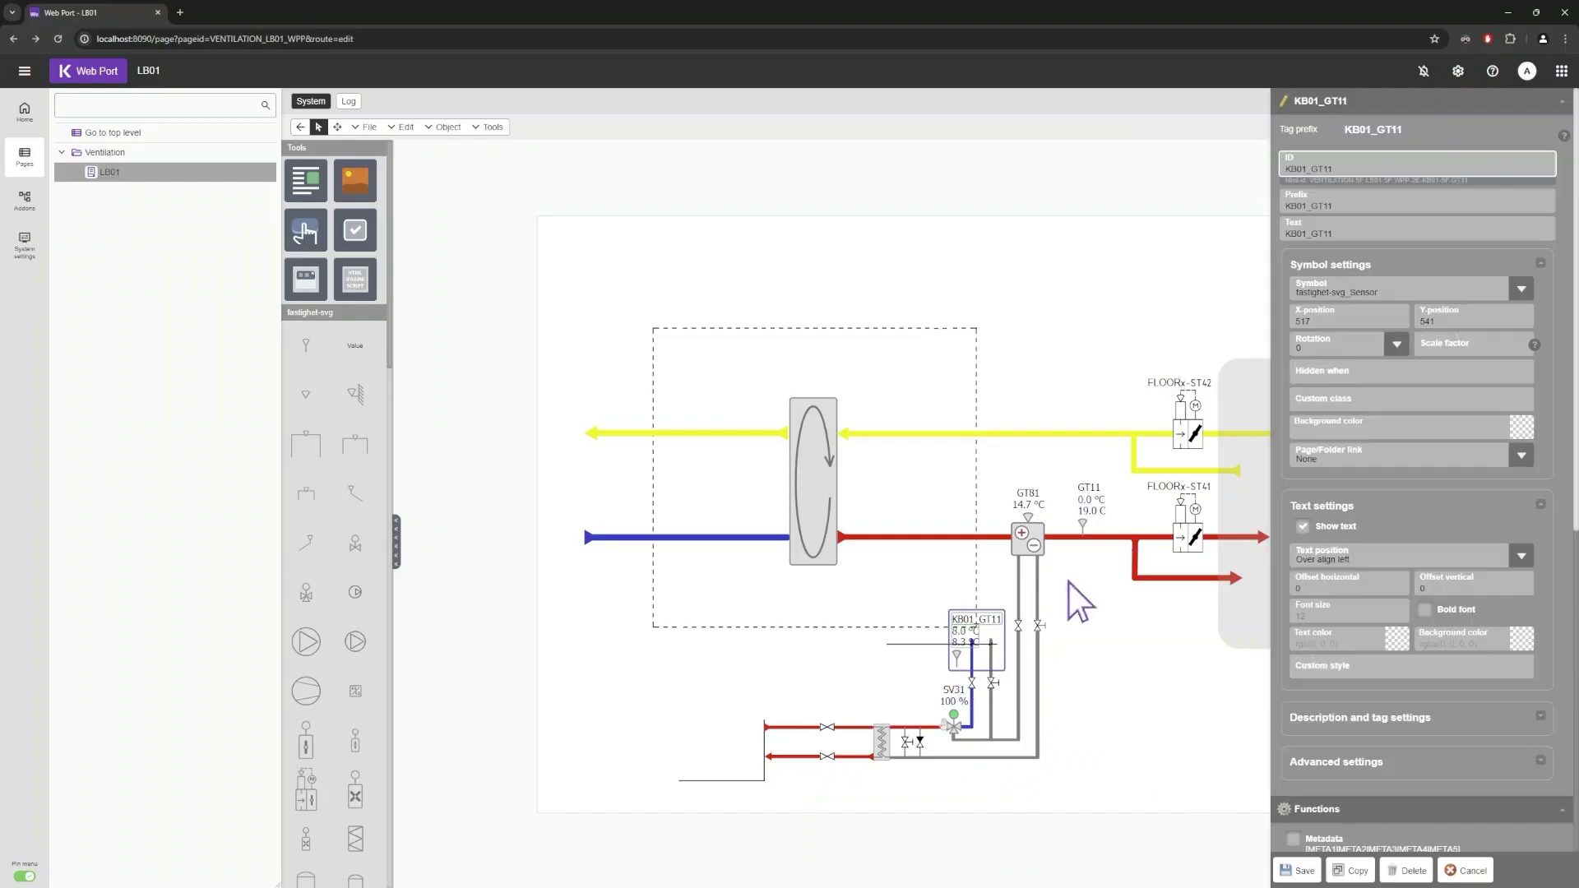
pyautogui.click(1397, 344)
pyautogui.click(1329, 472)
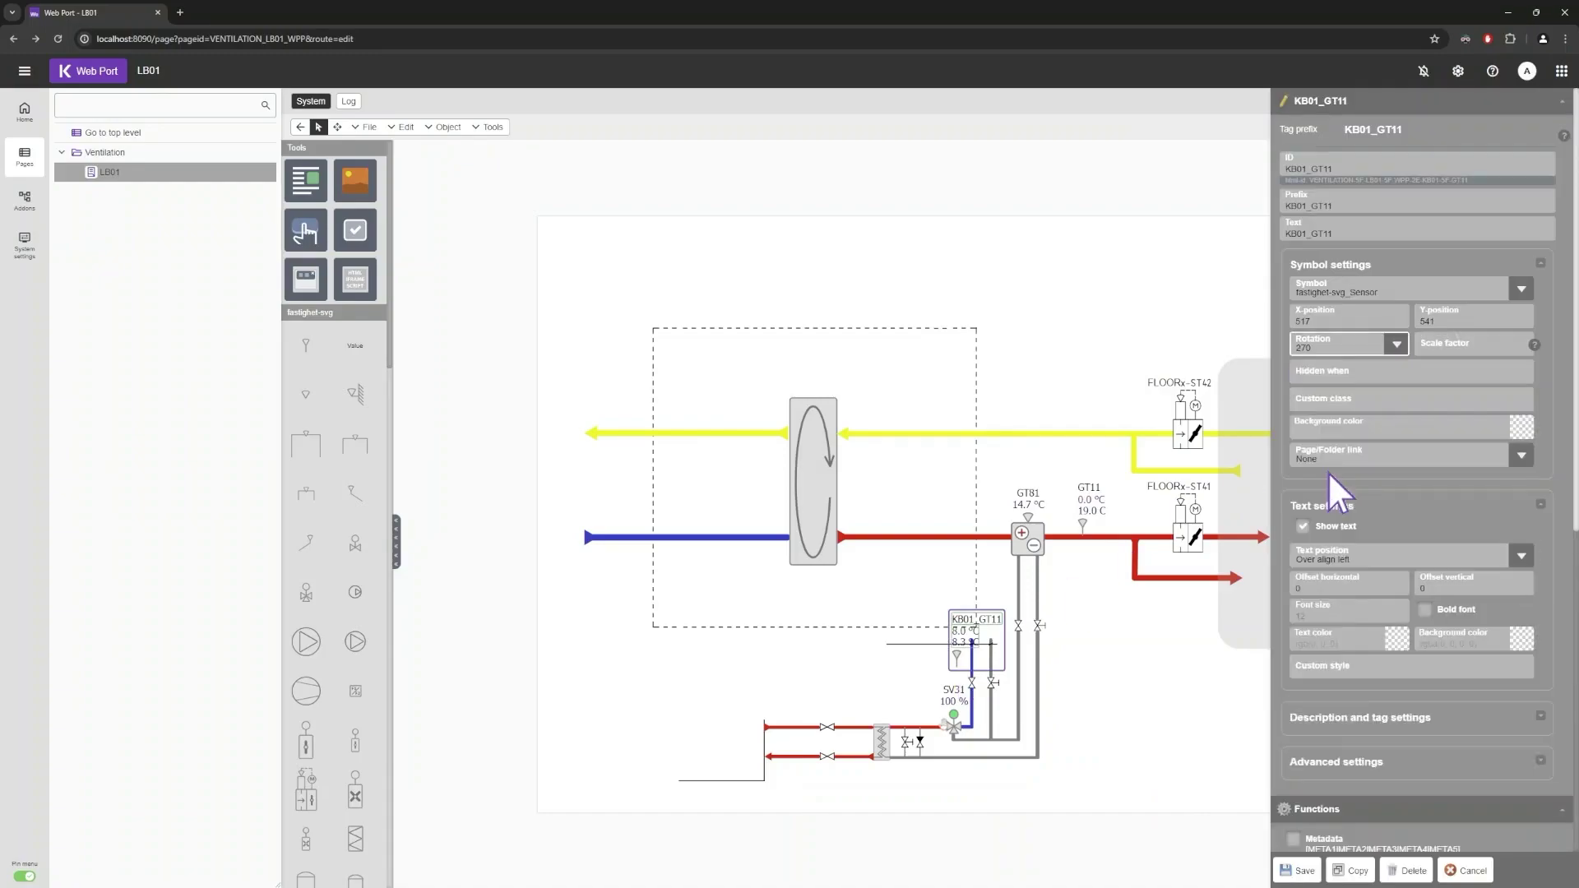
pyautogui.click(1299, 872)
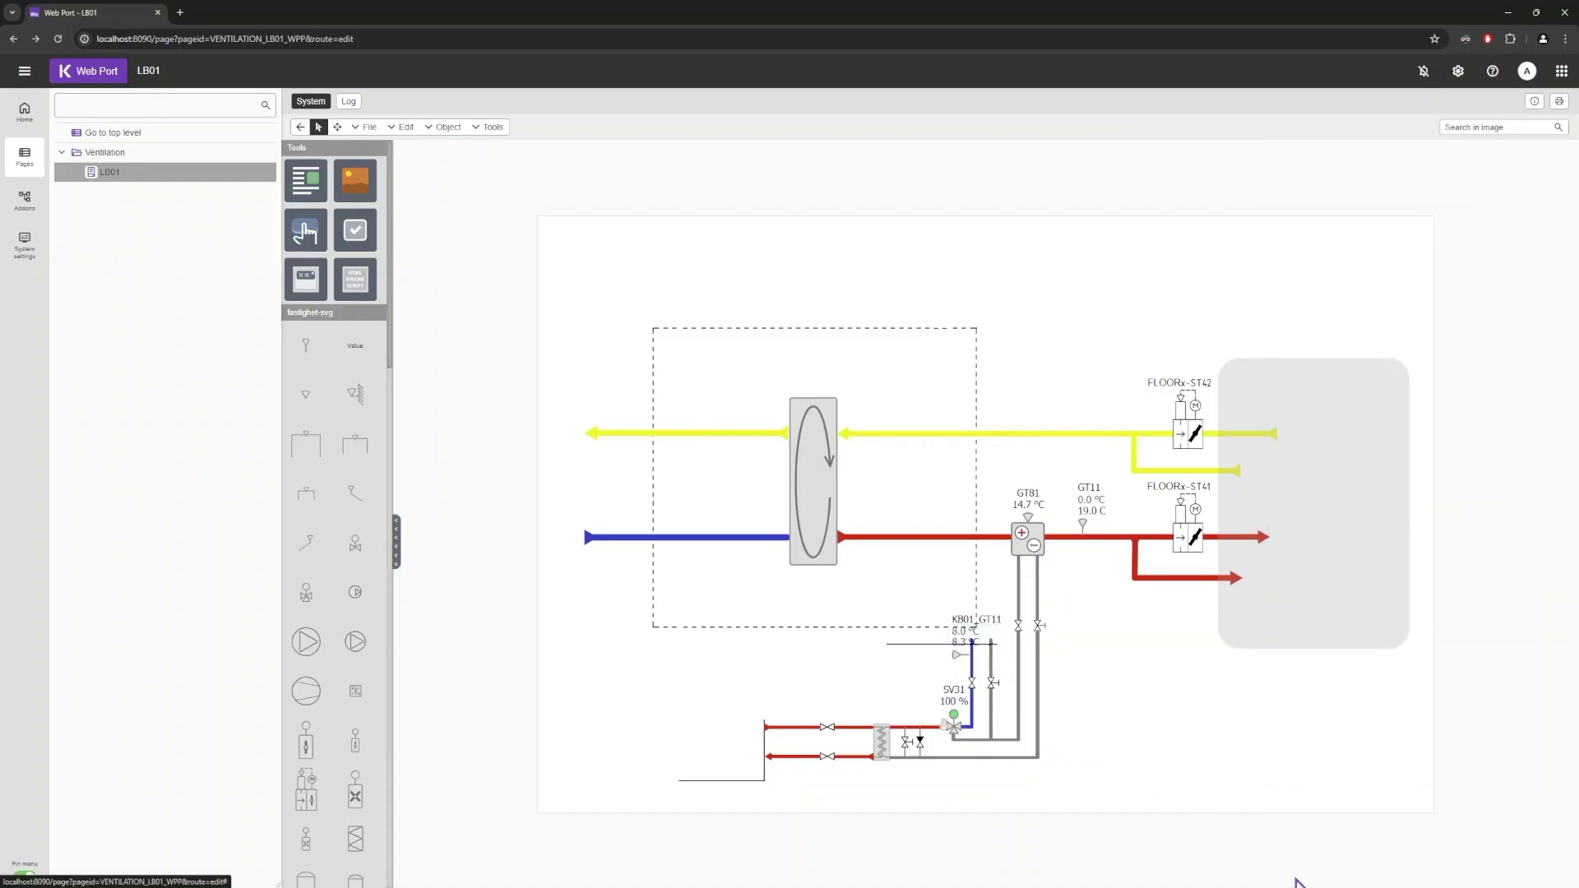
# Set the KB01_GT11 sensor's text position to Left and save it.
pyautogui.click(967, 641)
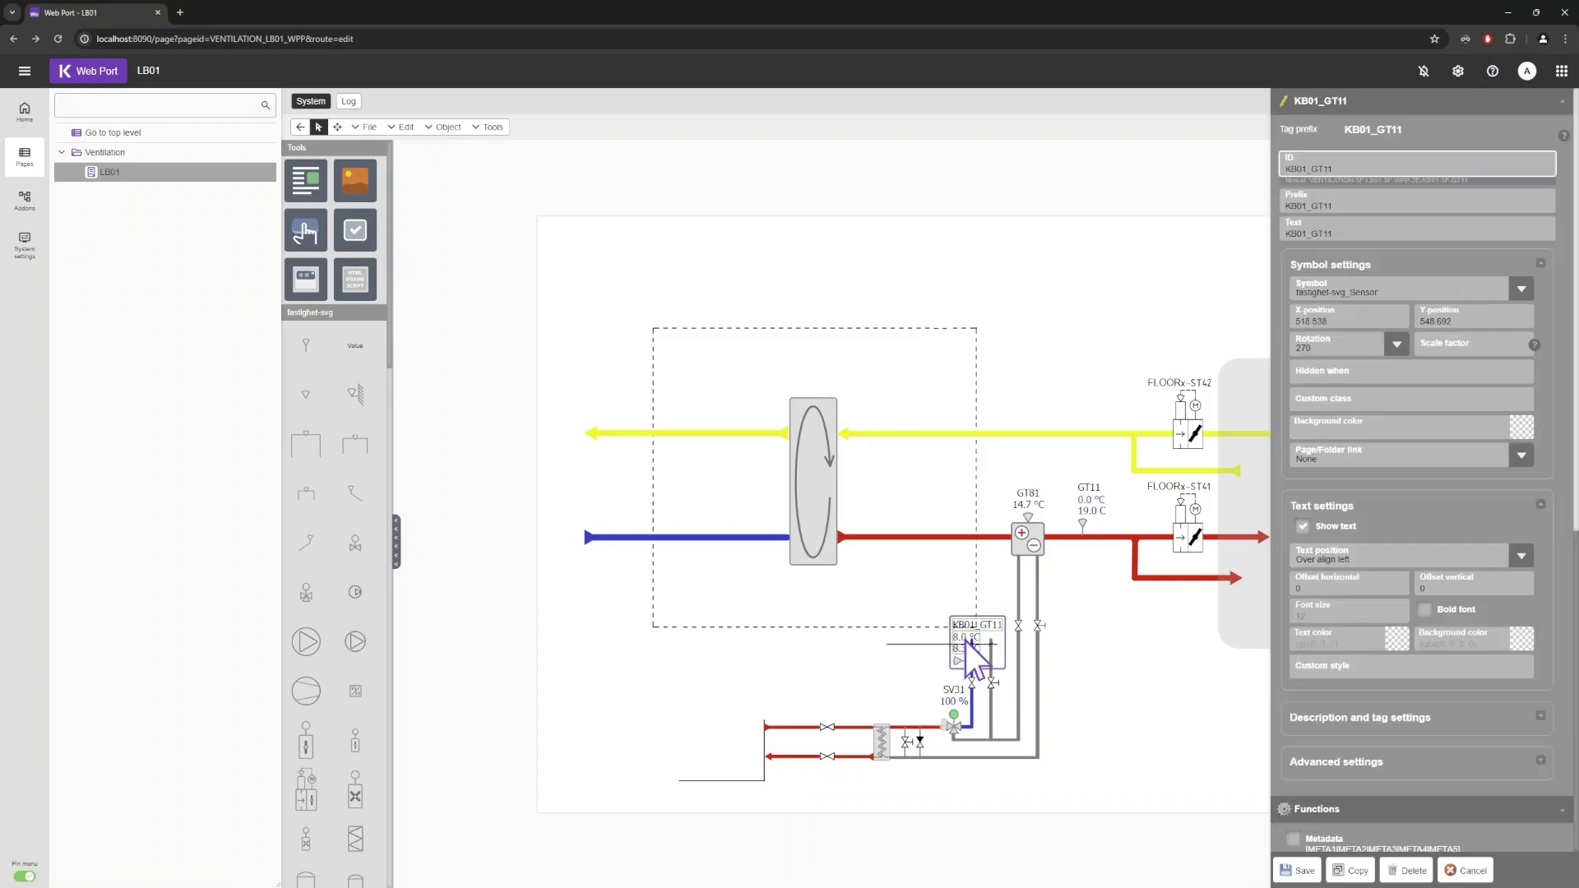
pyautogui.click(1522, 558)
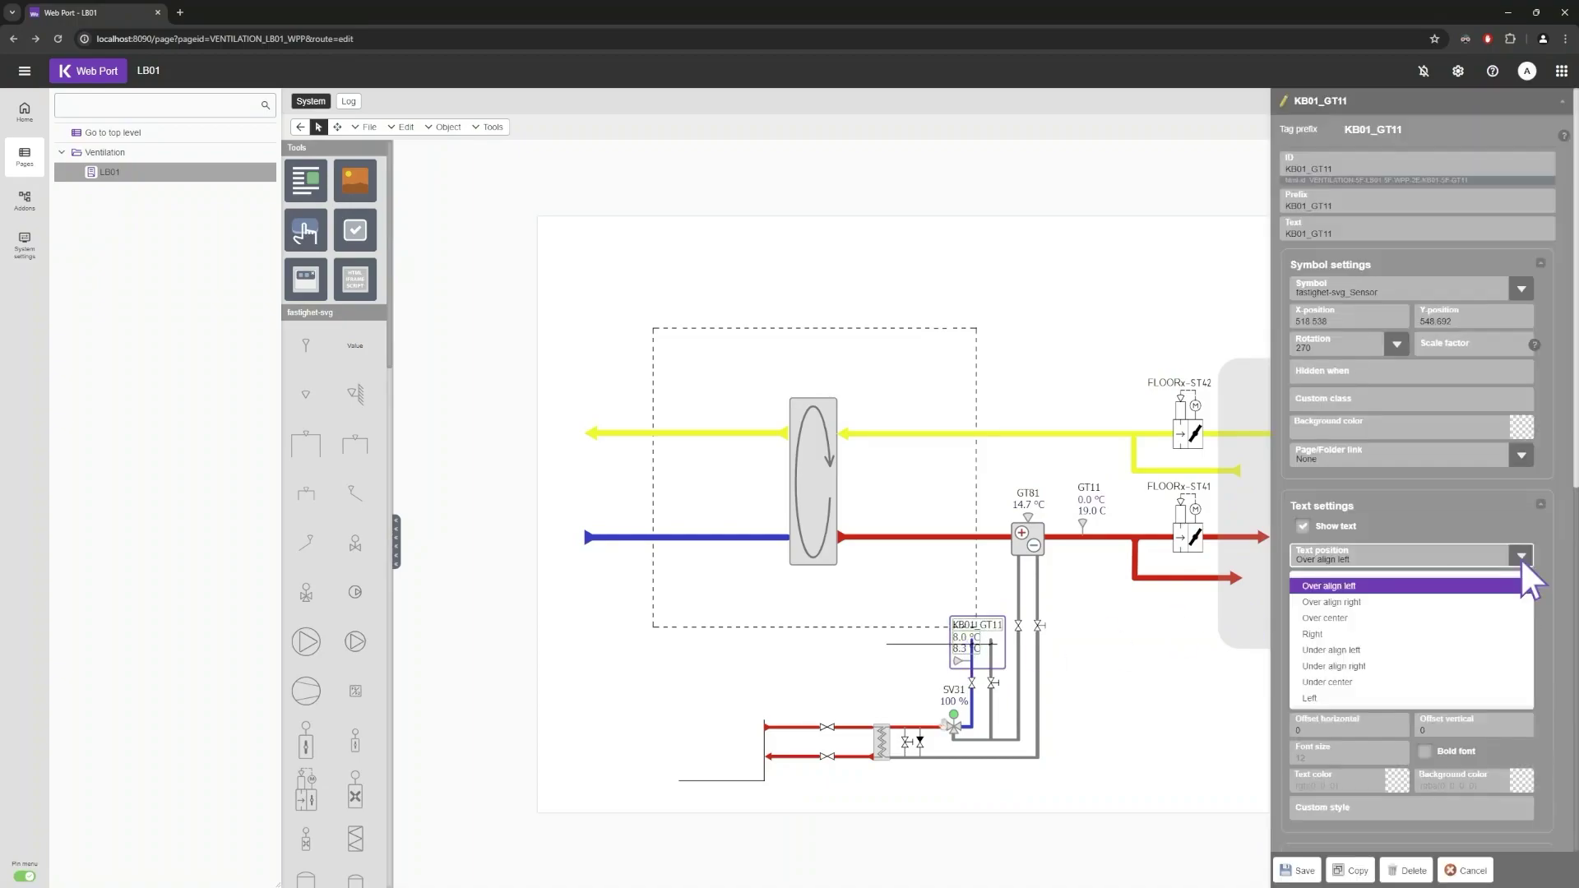
pyautogui.click(1327, 700)
pyautogui.click(1298, 869)
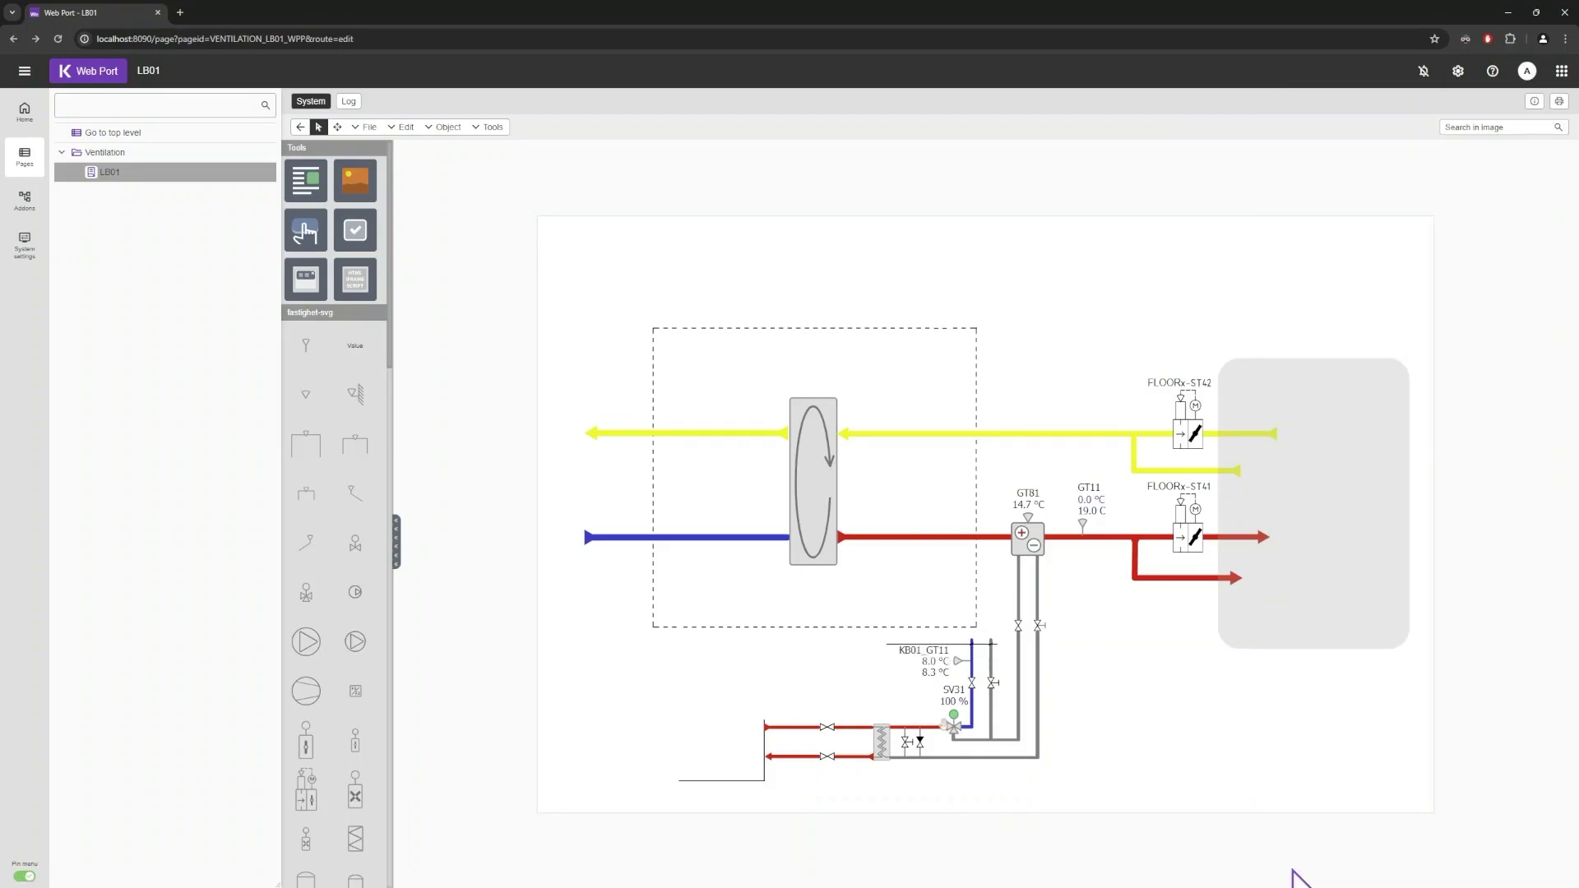
# Set the text font size of the KB01_GT11 sensor to 9 and save it.
pyautogui.click(934, 664)
pyautogui.click(1352, 616)
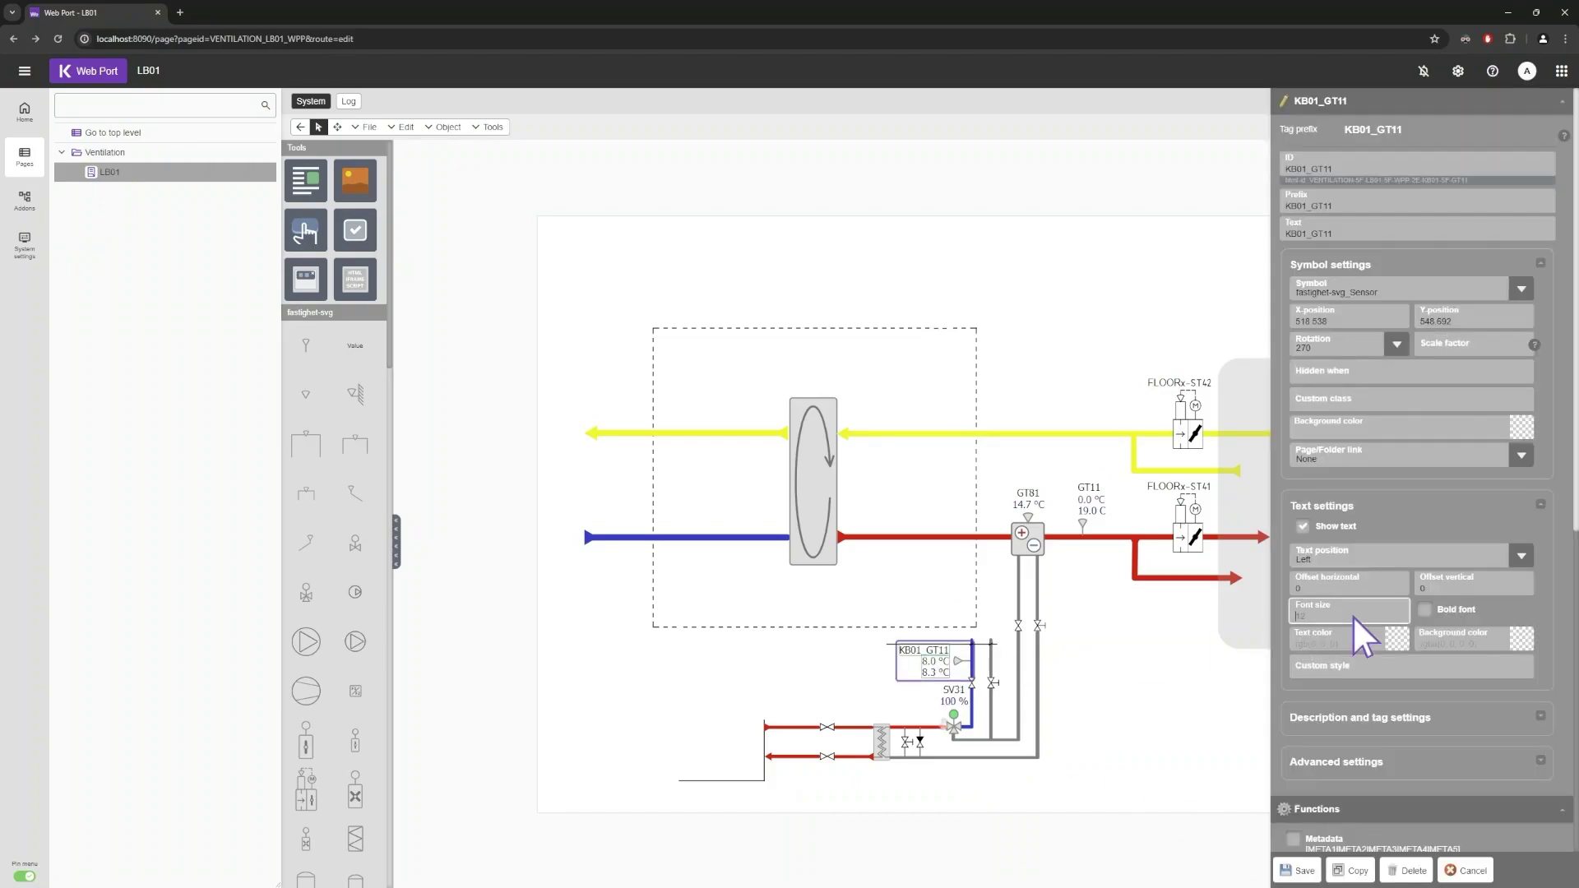
pyautogui.write('9')
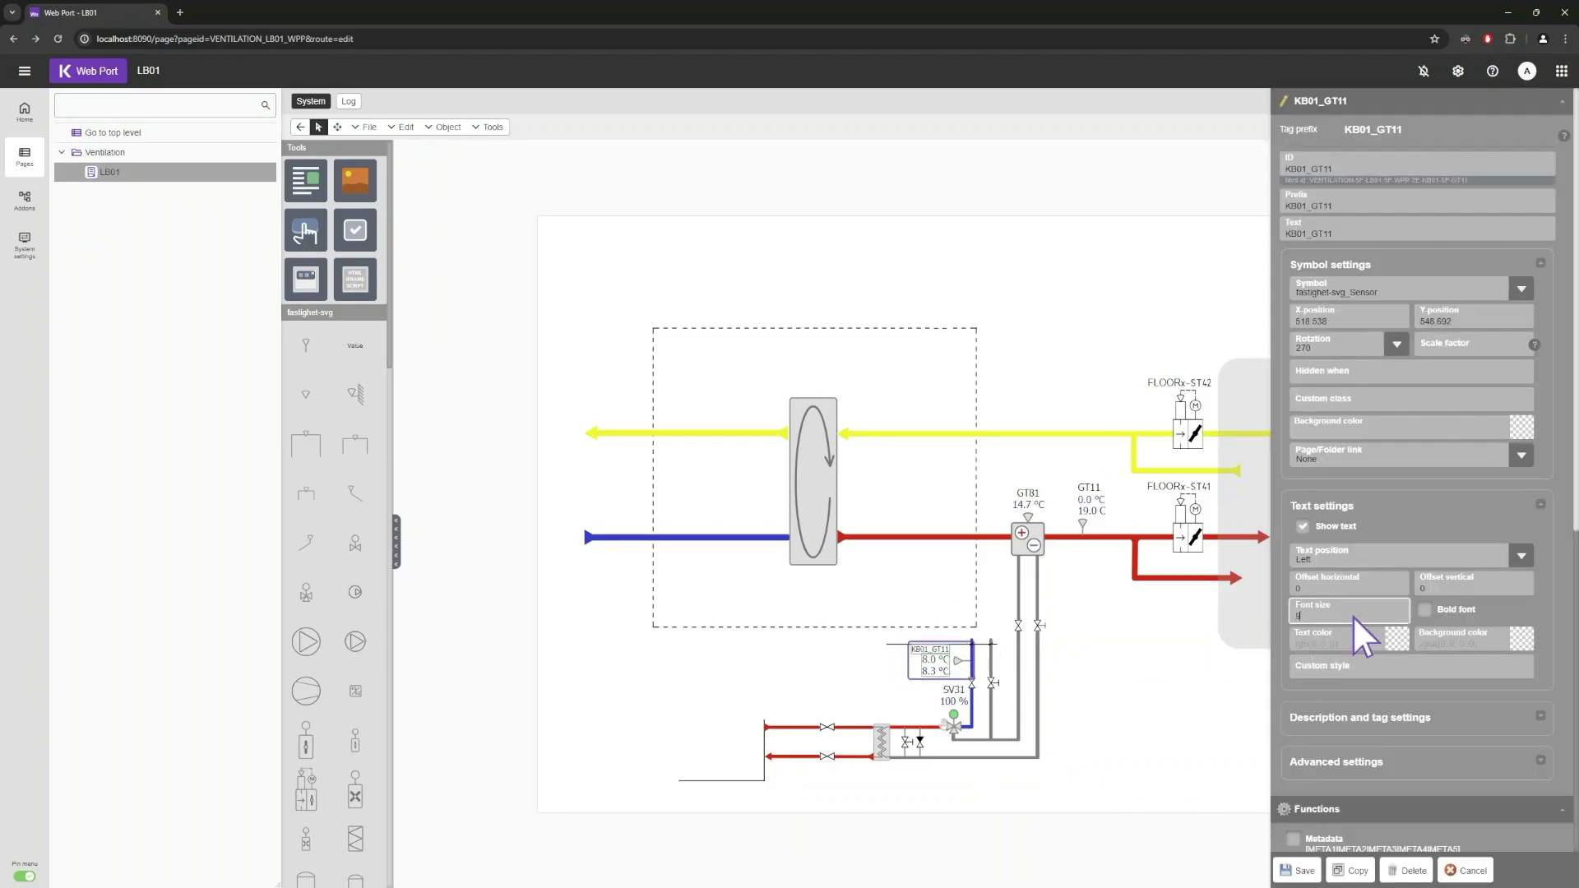
pyautogui.click(1298, 871)
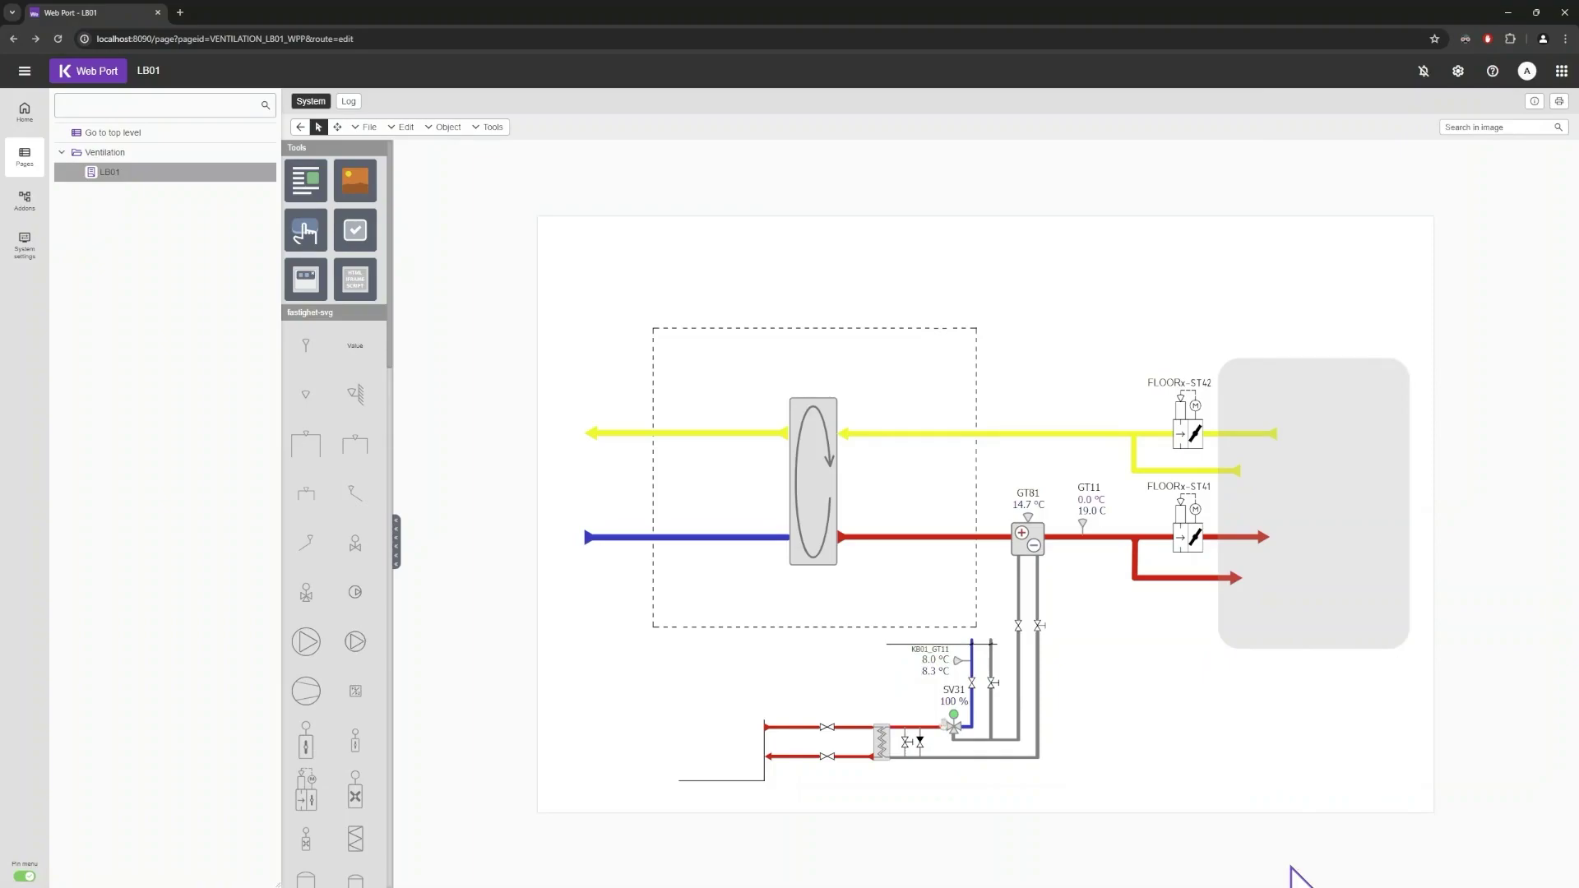
# Set the font size in the KB01_GT11 sensor's description and tag settings to 9 and save it.
pyautogui.doubleClick(942, 670)
pyautogui.scroll(-2, 1458, 498)
pyautogui.click(1549, 592)
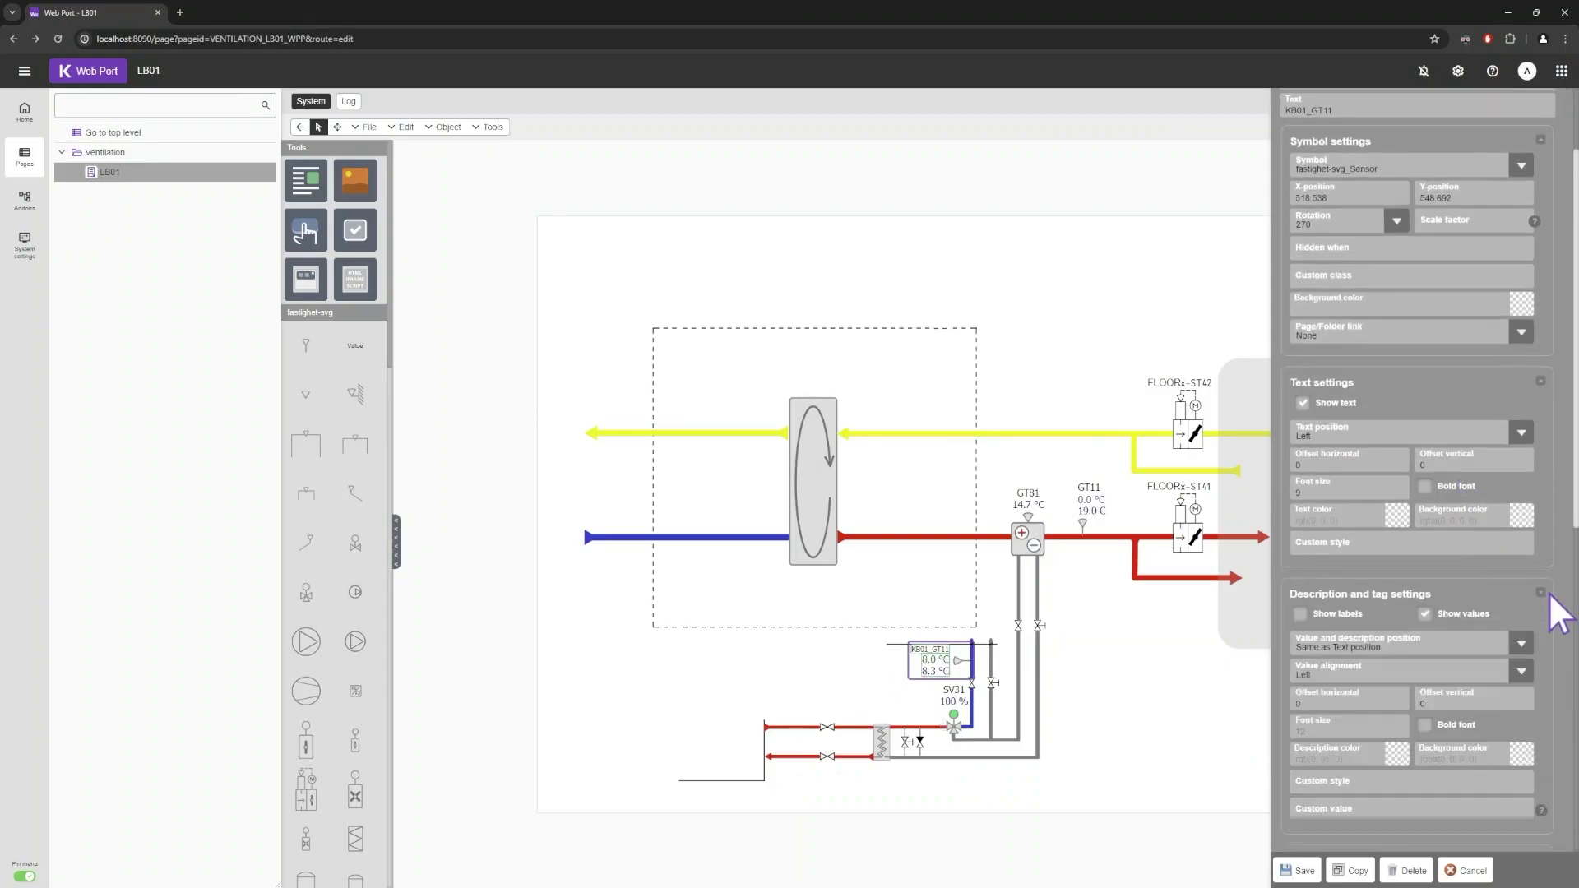
pyautogui.click(1350, 724)
pyautogui.write('9')
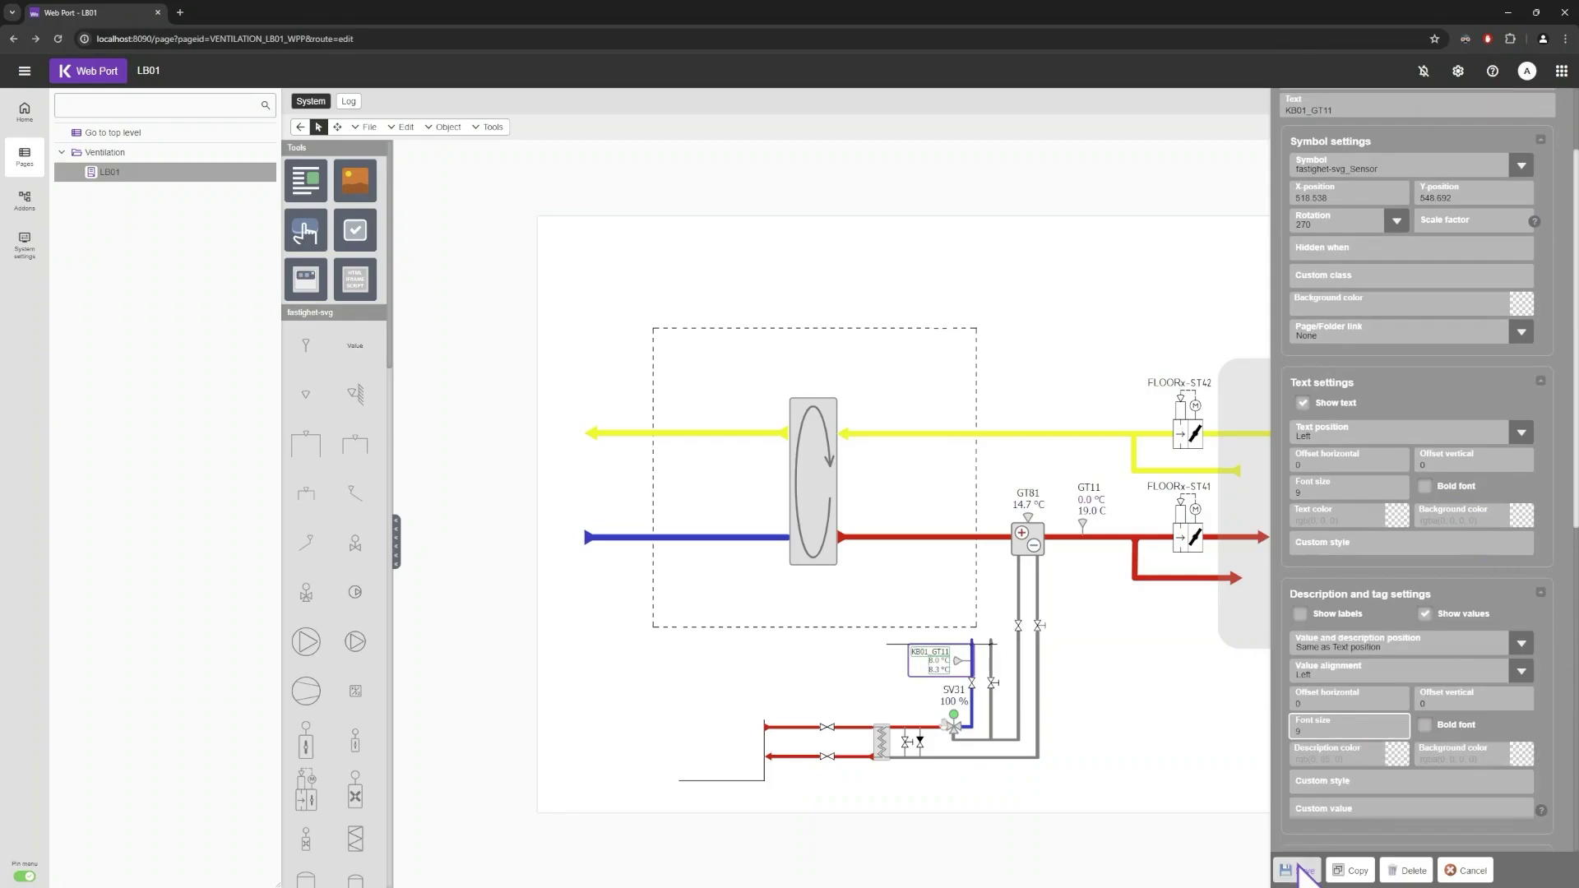
pyautogui.click(1300, 870)
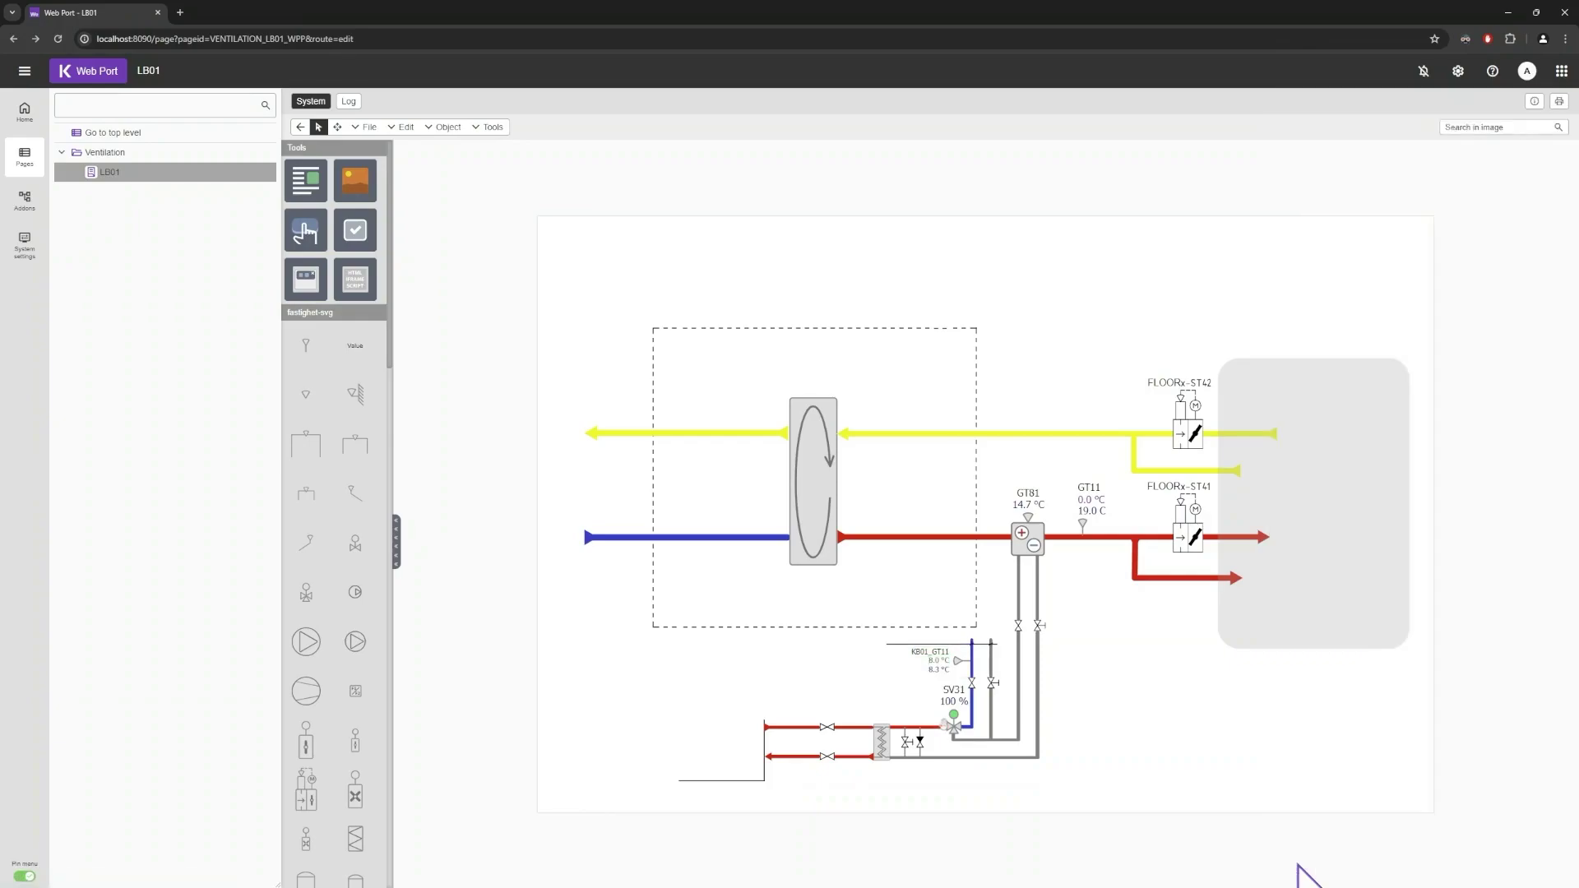
# Place an indication symbol named OPSTATUS in the empty upper-left corner of the drawing.
pyautogui.scroll(-5, 336, 537)
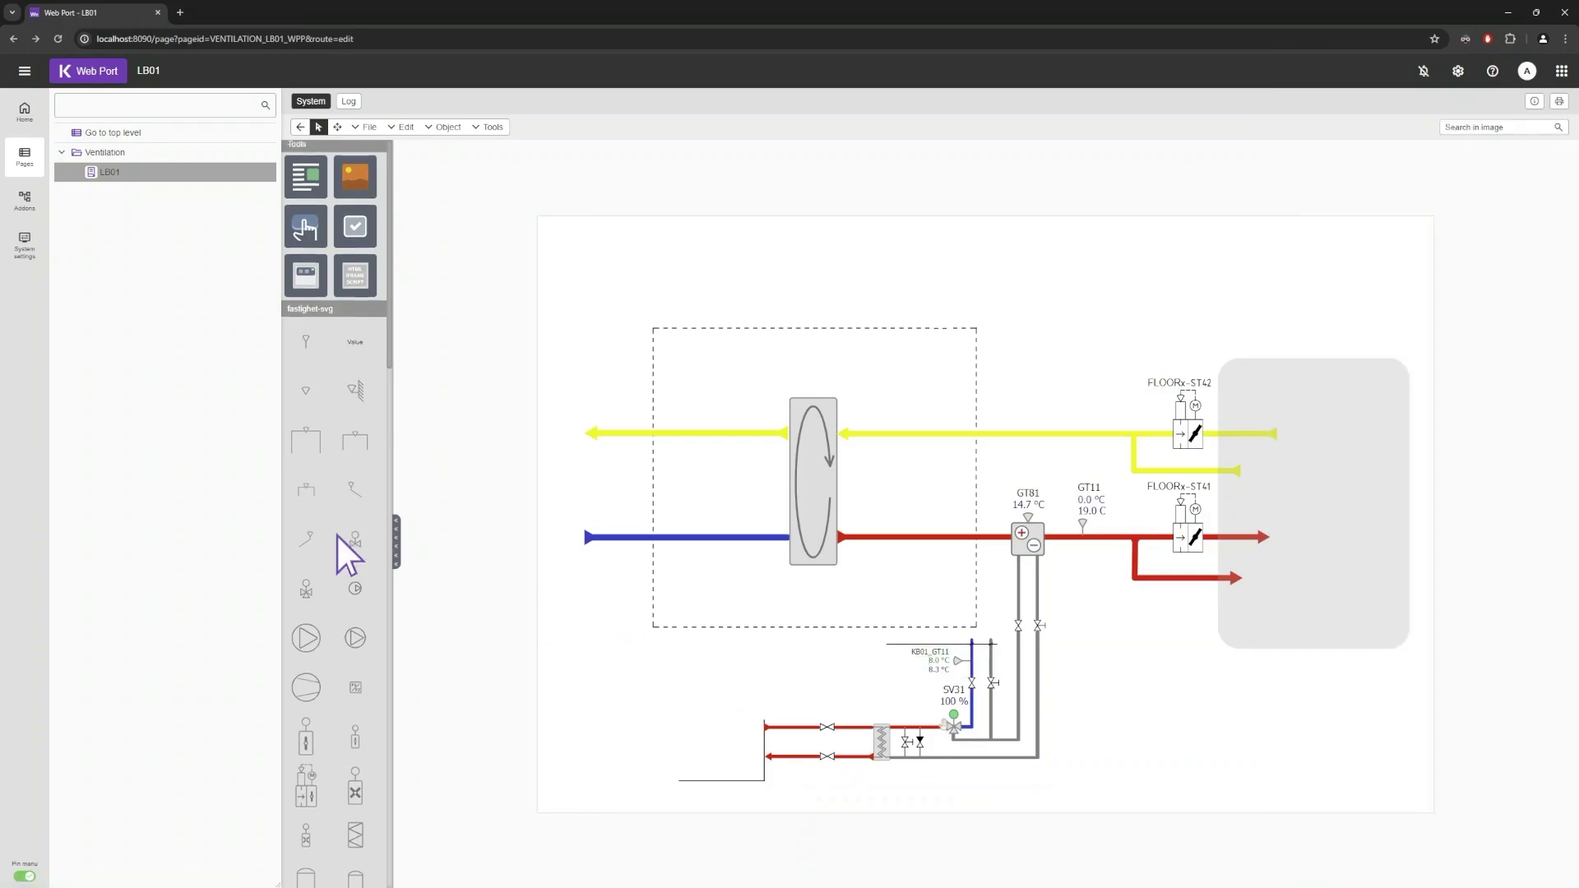
pyautogui.scroll(-3, 337, 534)
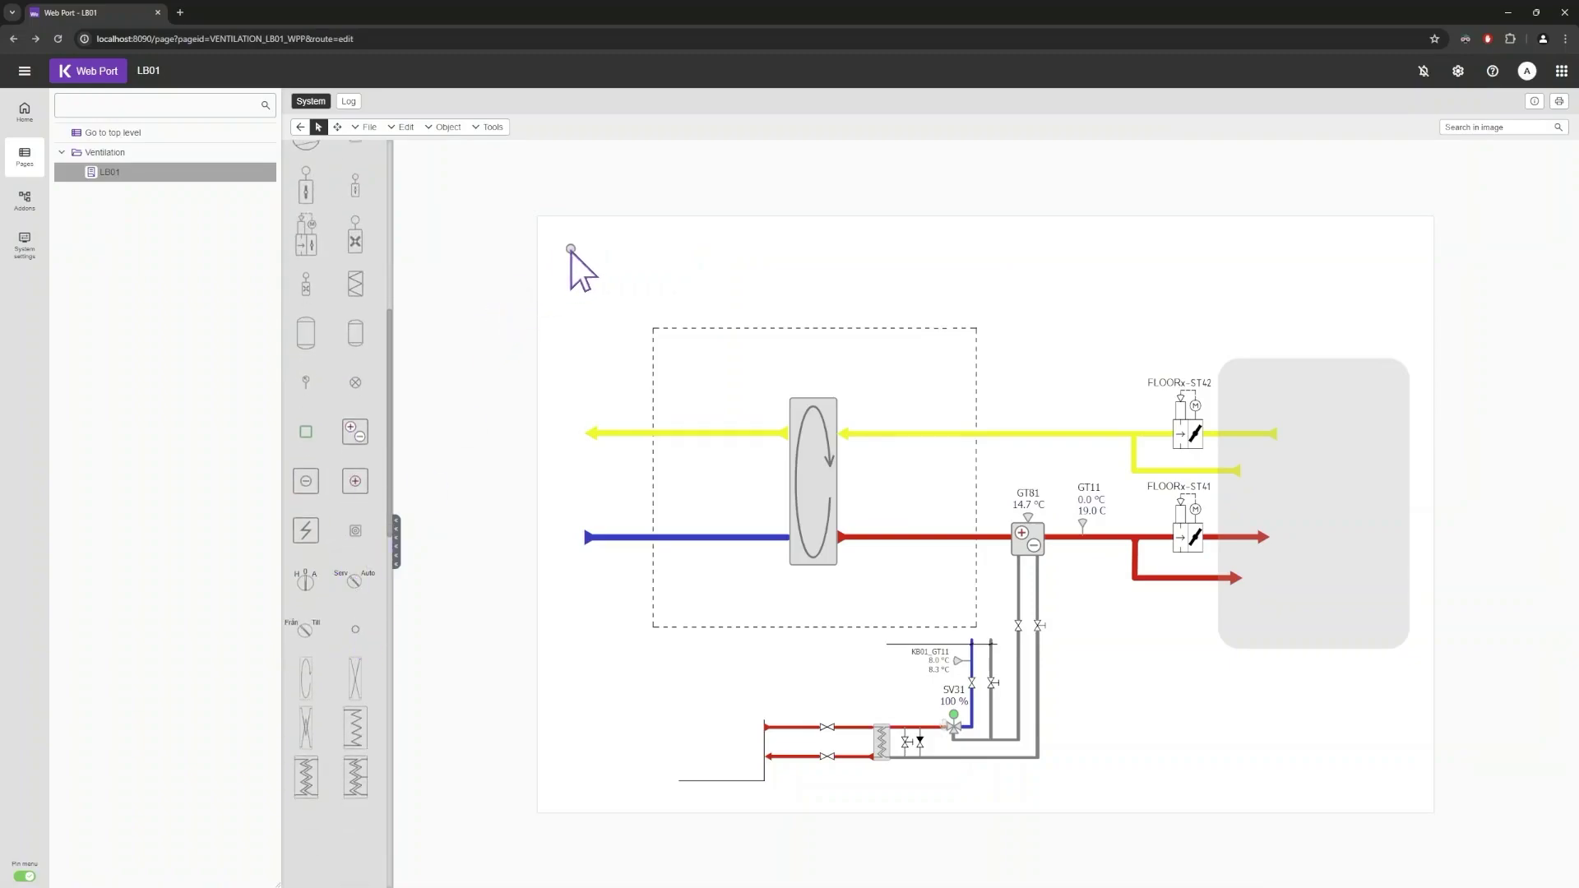
pyautogui.moveTo(586, 260); pyautogui.dragTo(586, 262)
pyautogui.click(1373, 132)
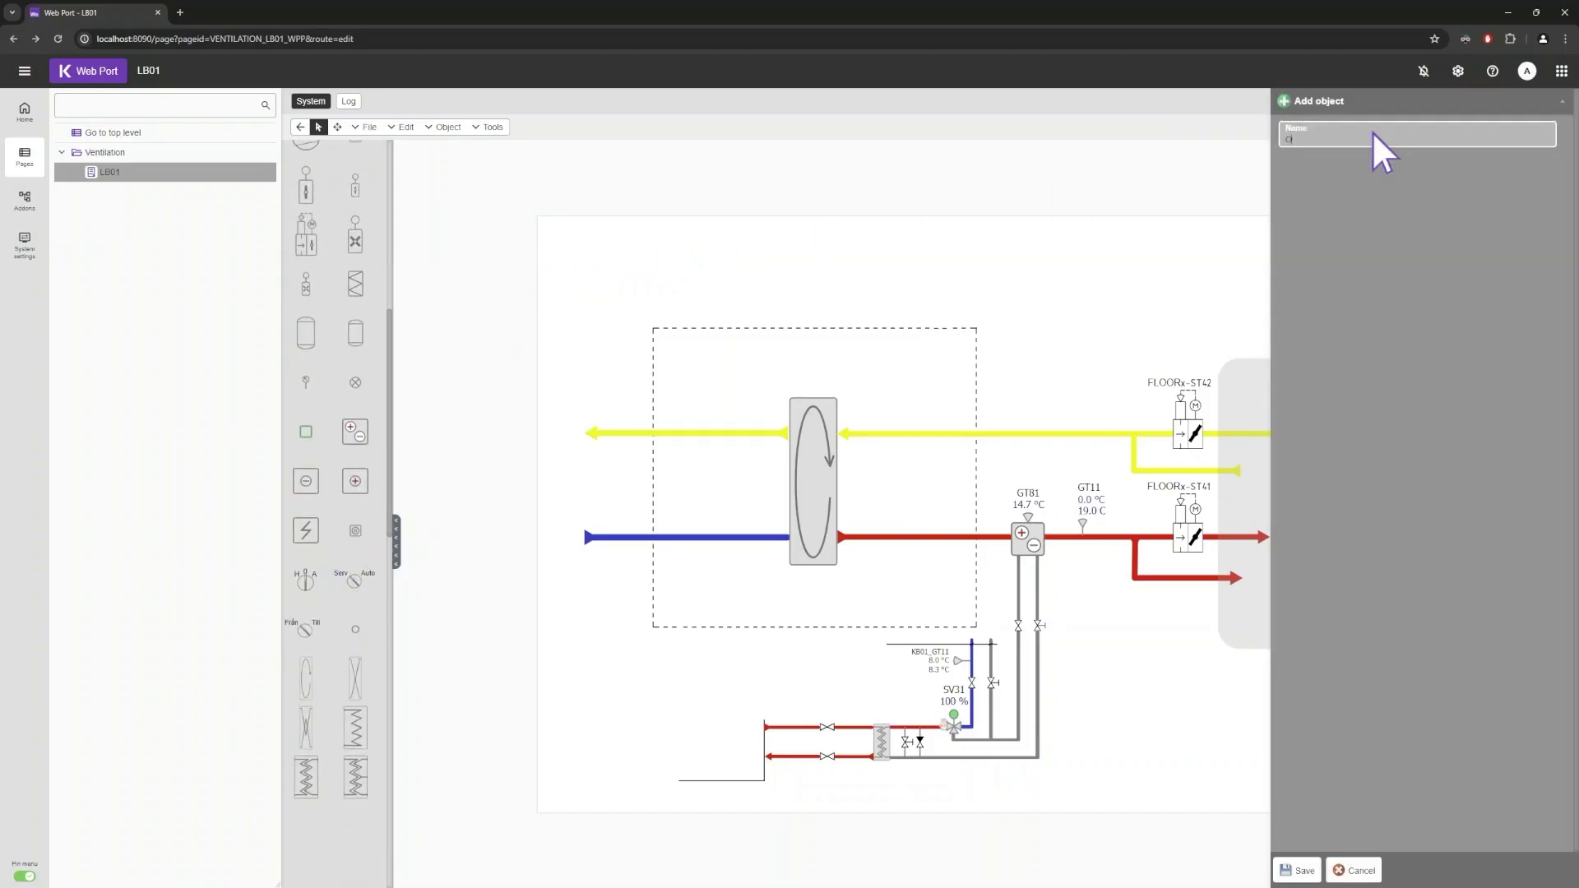
pyautogui.write('OPSTATUS')
pyautogui.click(1297, 869)
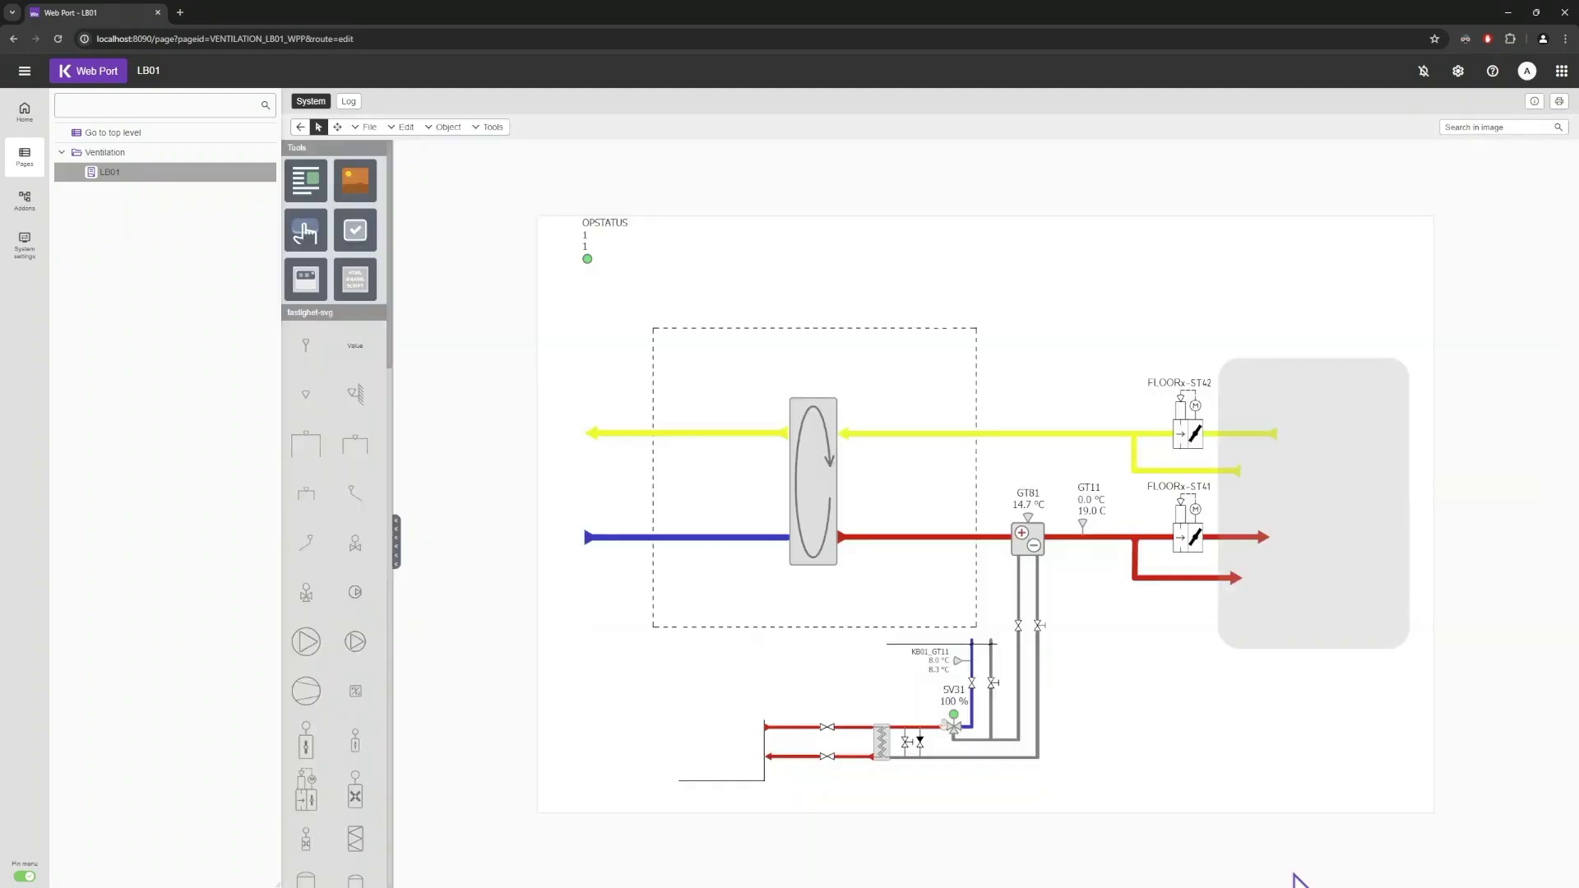
# Clear the OPSTATUS indicator's text, set its text position to Right, show its labels, and save.
pyautogui.click(591, 254)
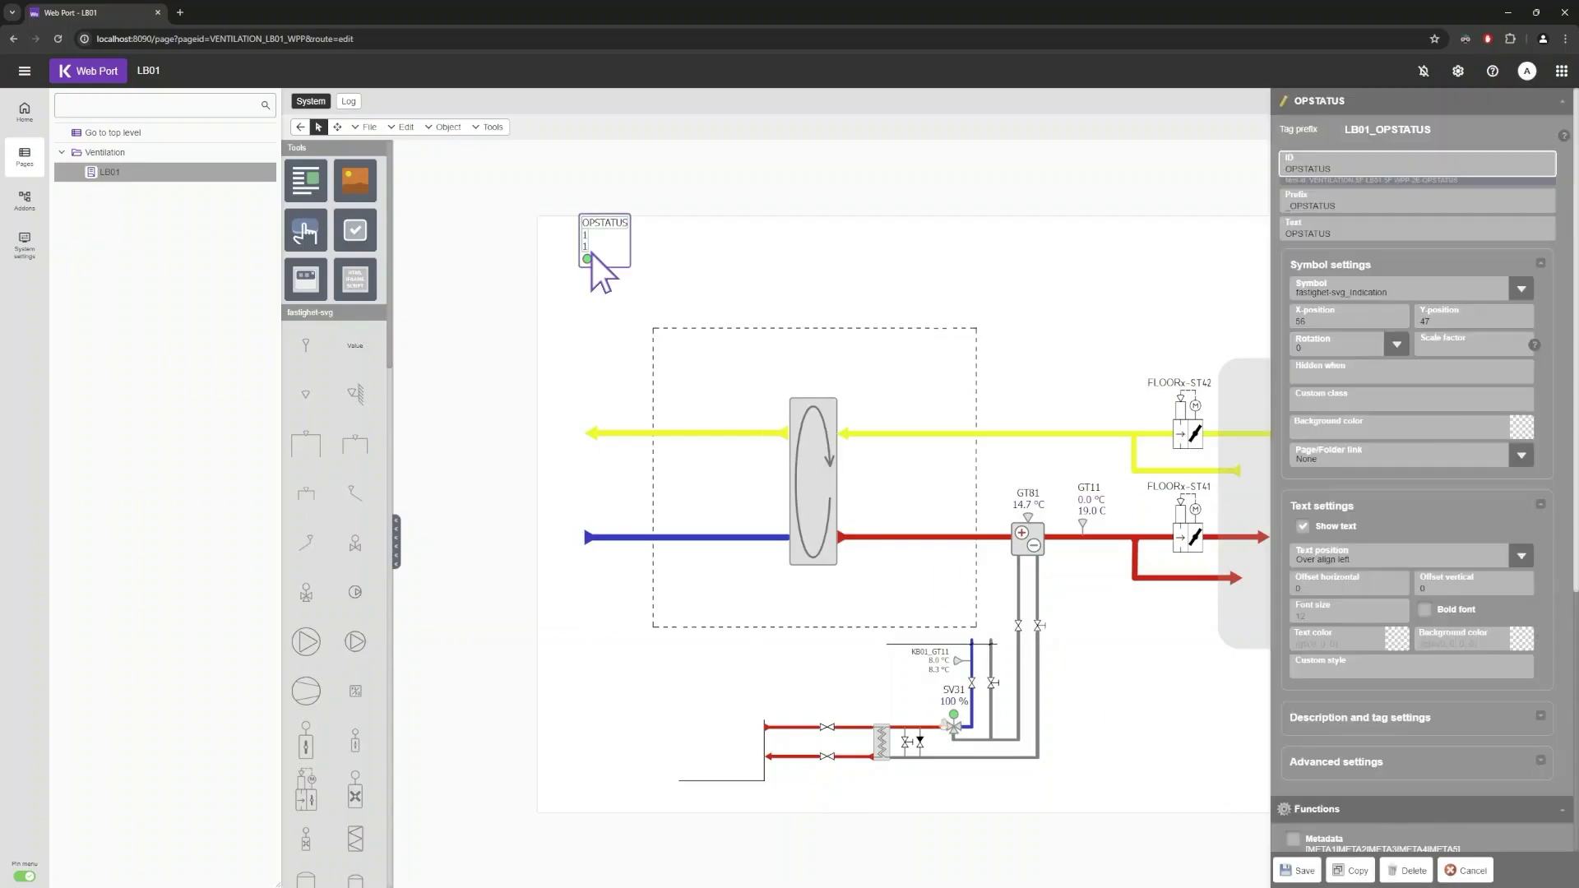
pyautogui.press('BackSpace')
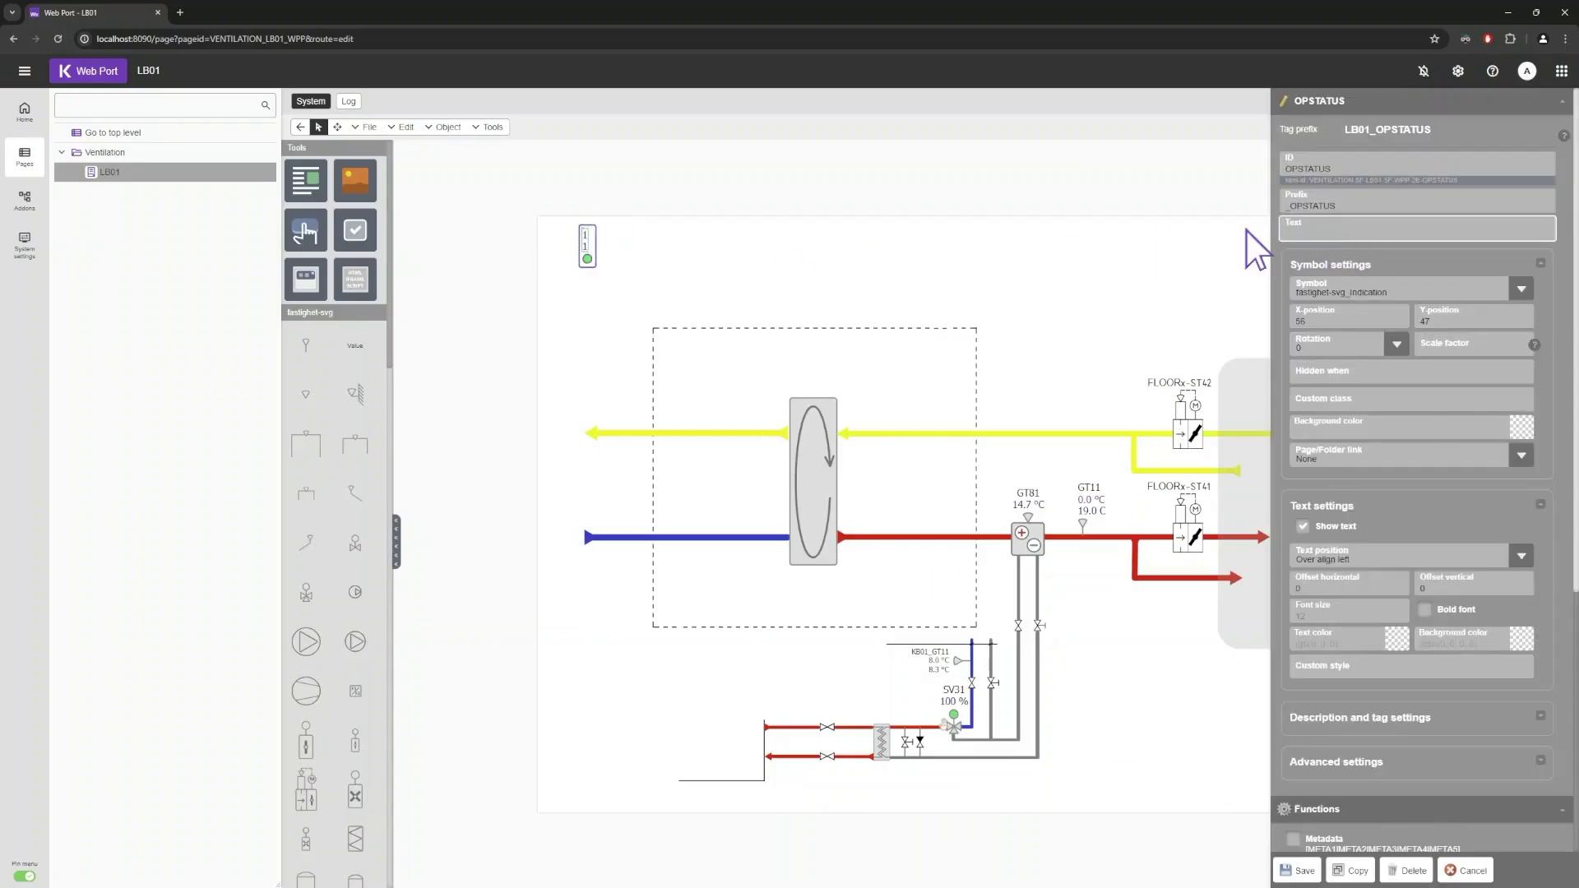
pyautogui.click(1521, 555)
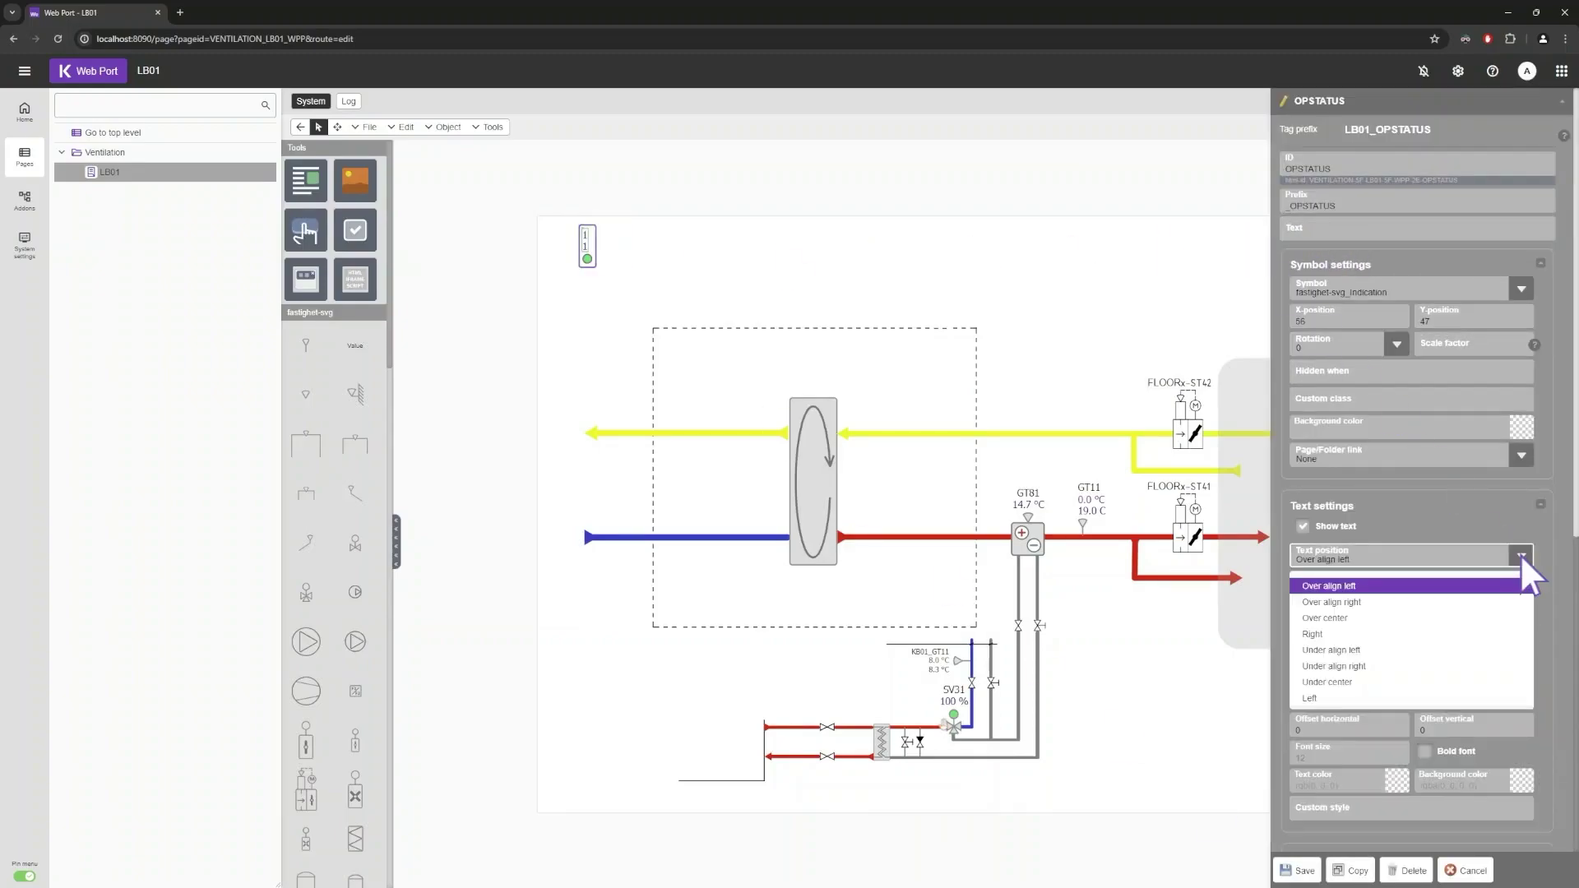
pyautogui.click(1435, 634)
pyautogui.scroll(-1, 1436, 634)
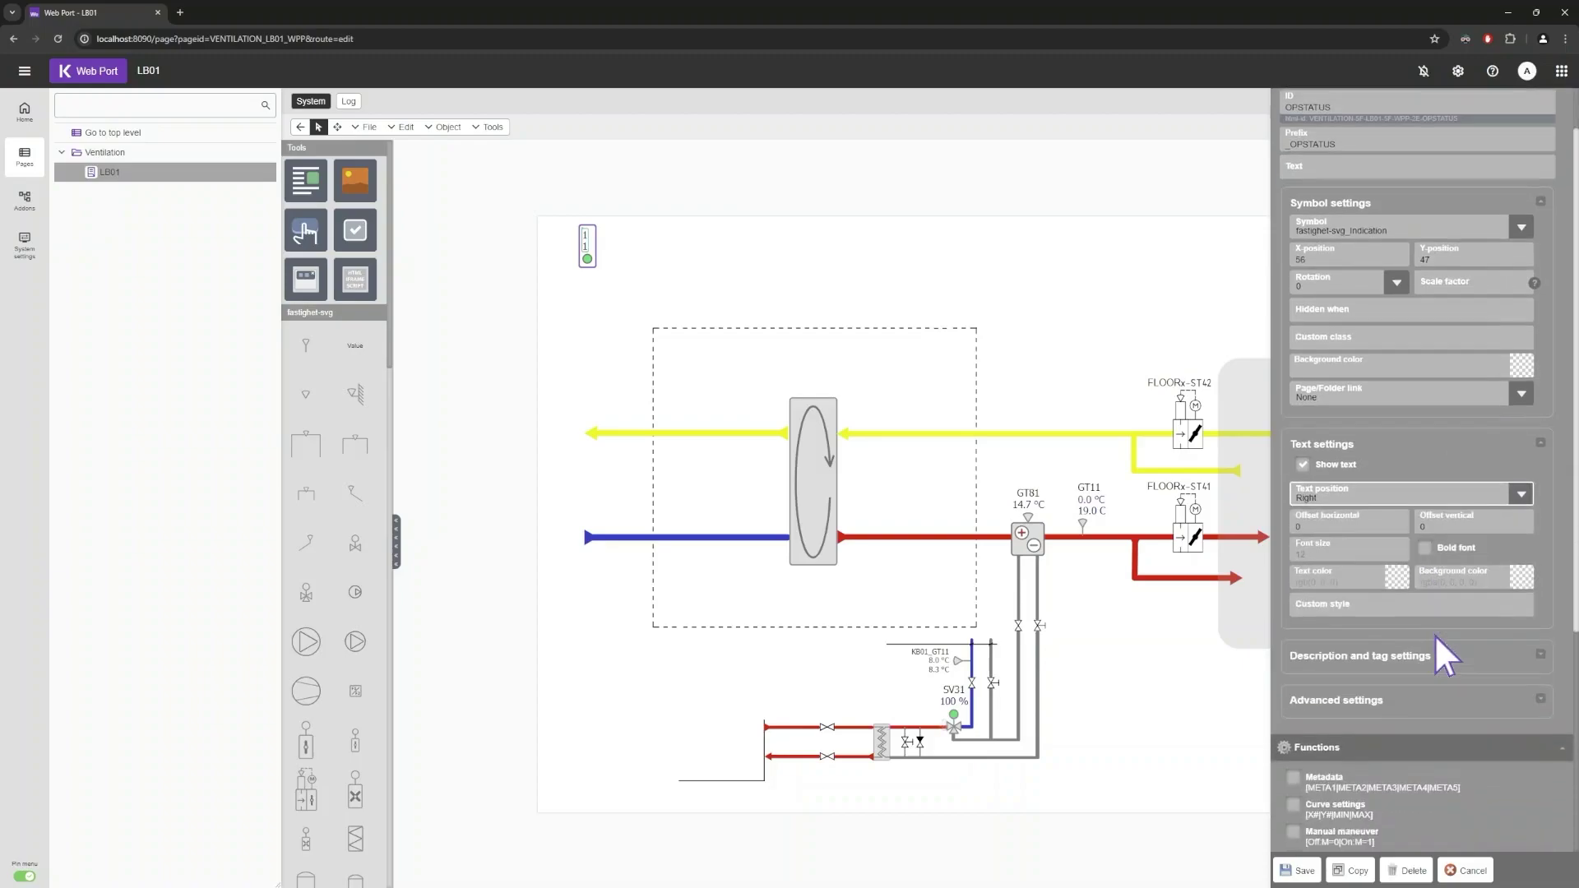
pyautogui.click(1436, 636)
pyautogui.scroll(-1, 1549, 655)
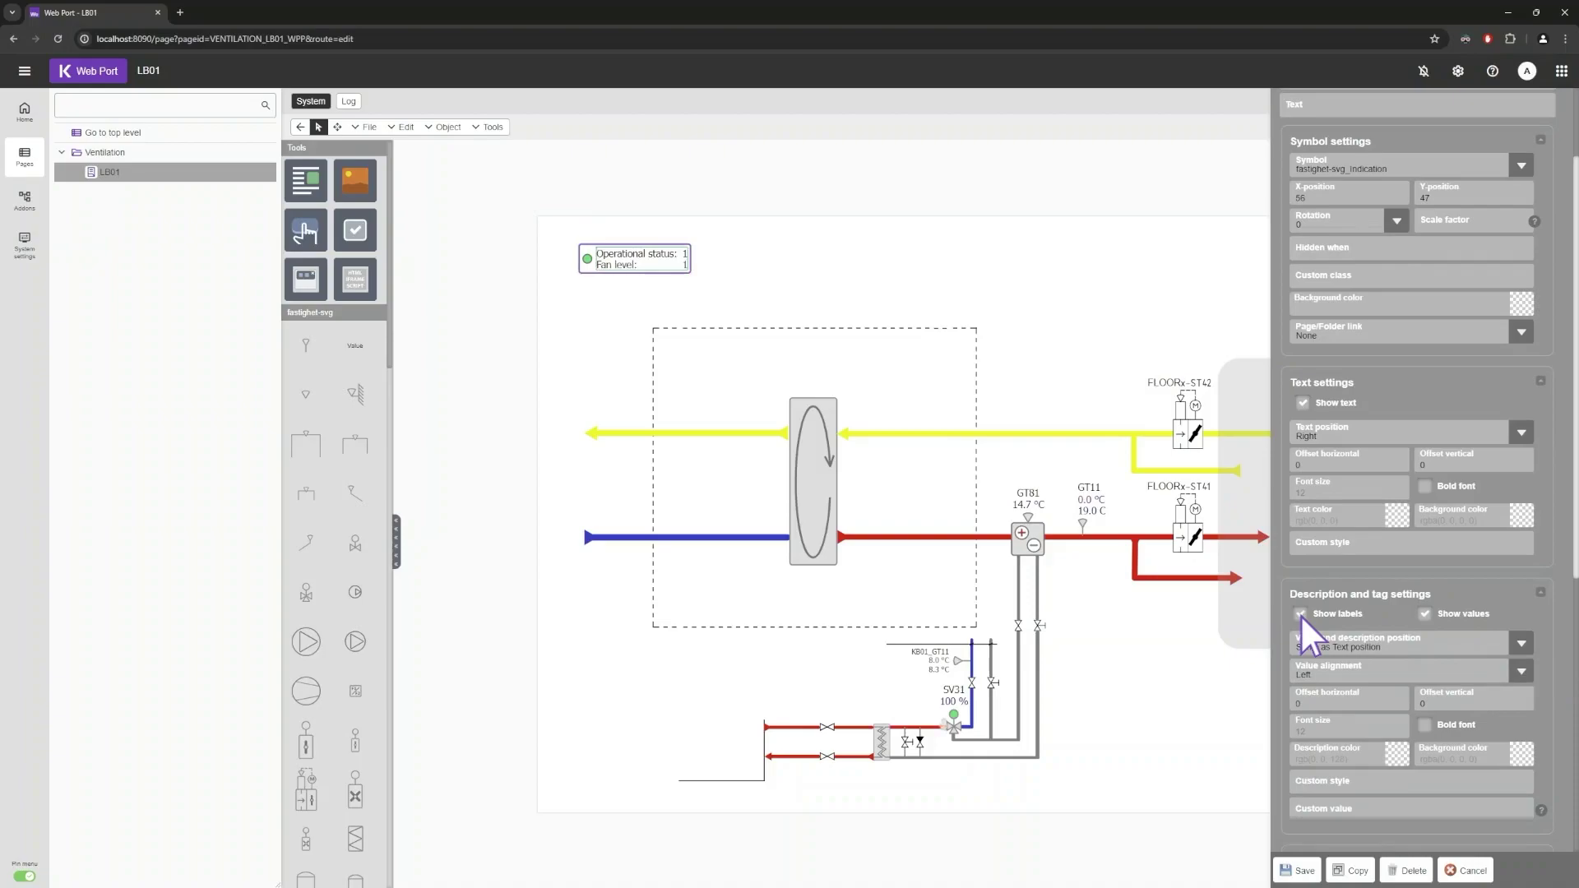
pyautogui.click(1300, 870)
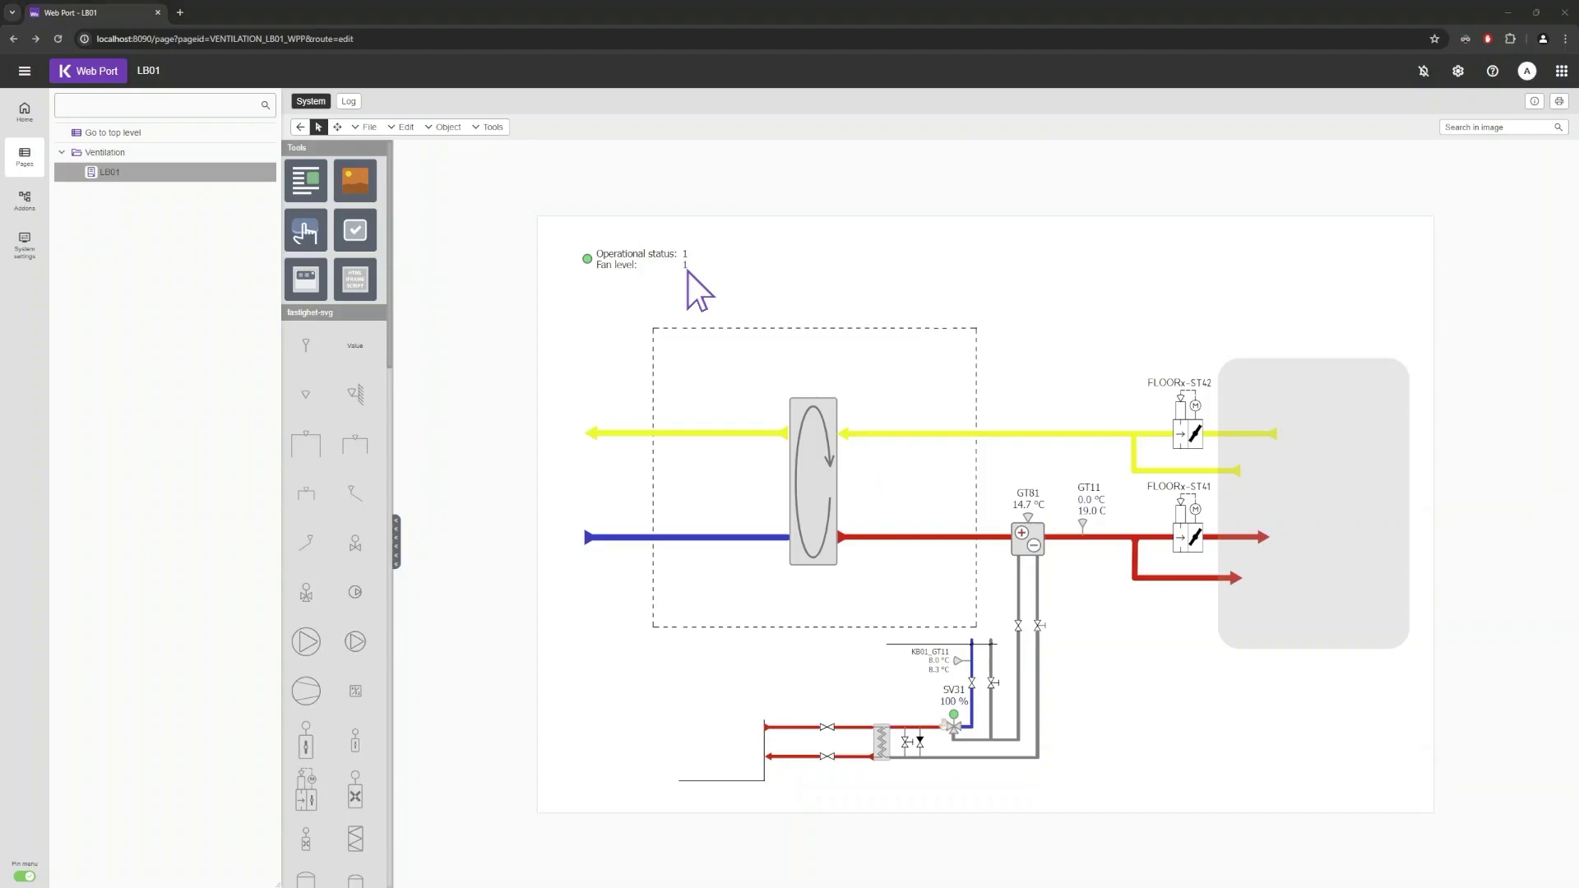
# Give the OPSTATUS indicator a list# custom value that shows _PV 0 as Off and 1 as On/Comfort, and save it.
pyautogui.click(616, 258)
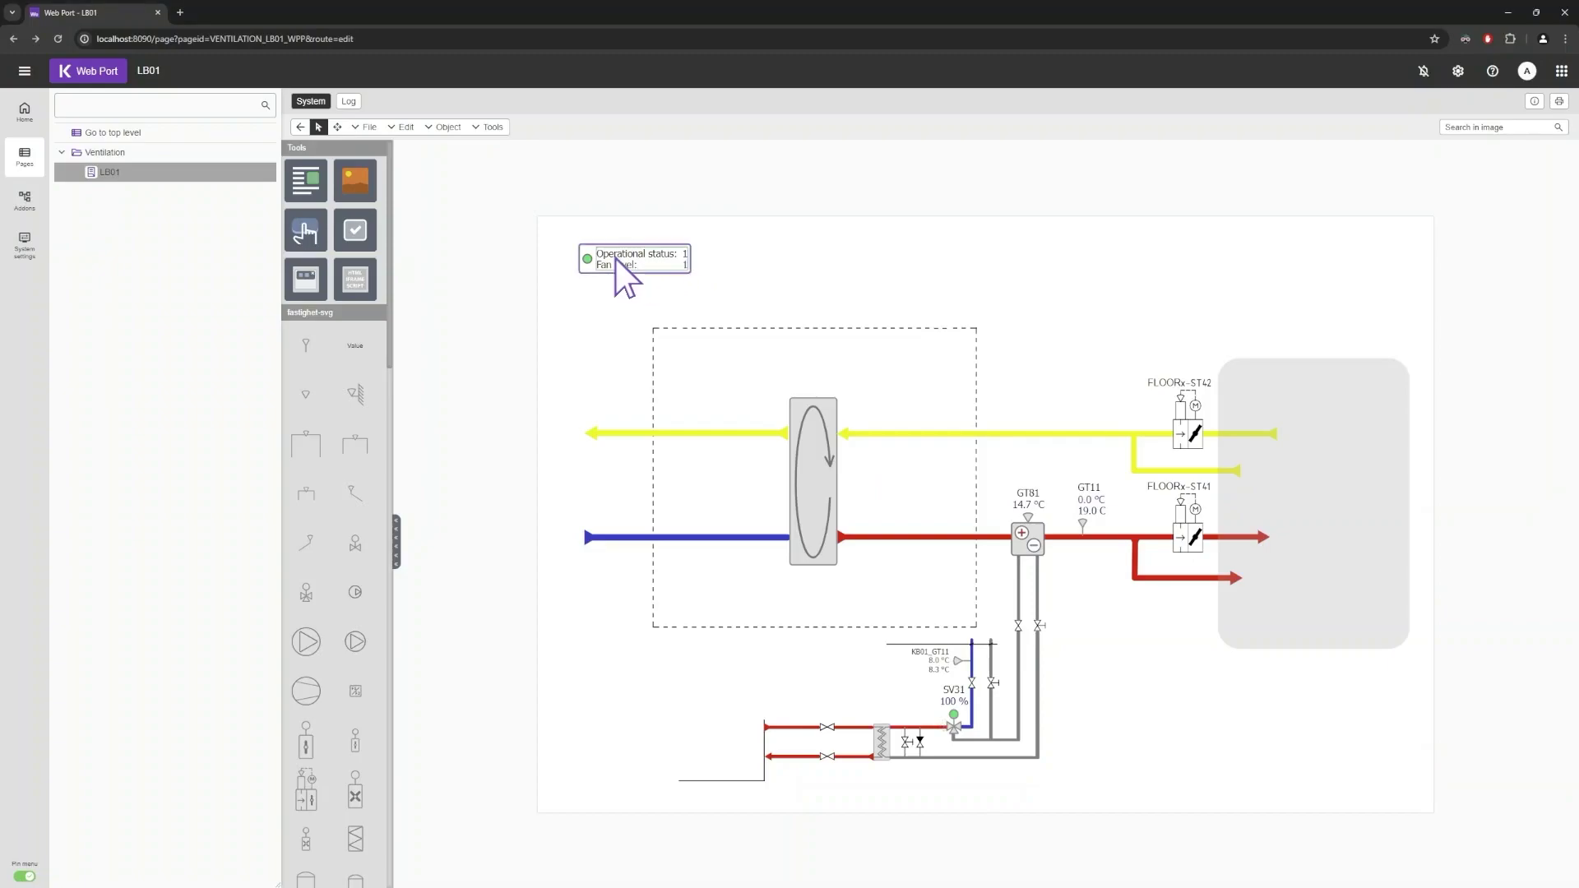
pyautogui.scroll(-3, 1443, 472)
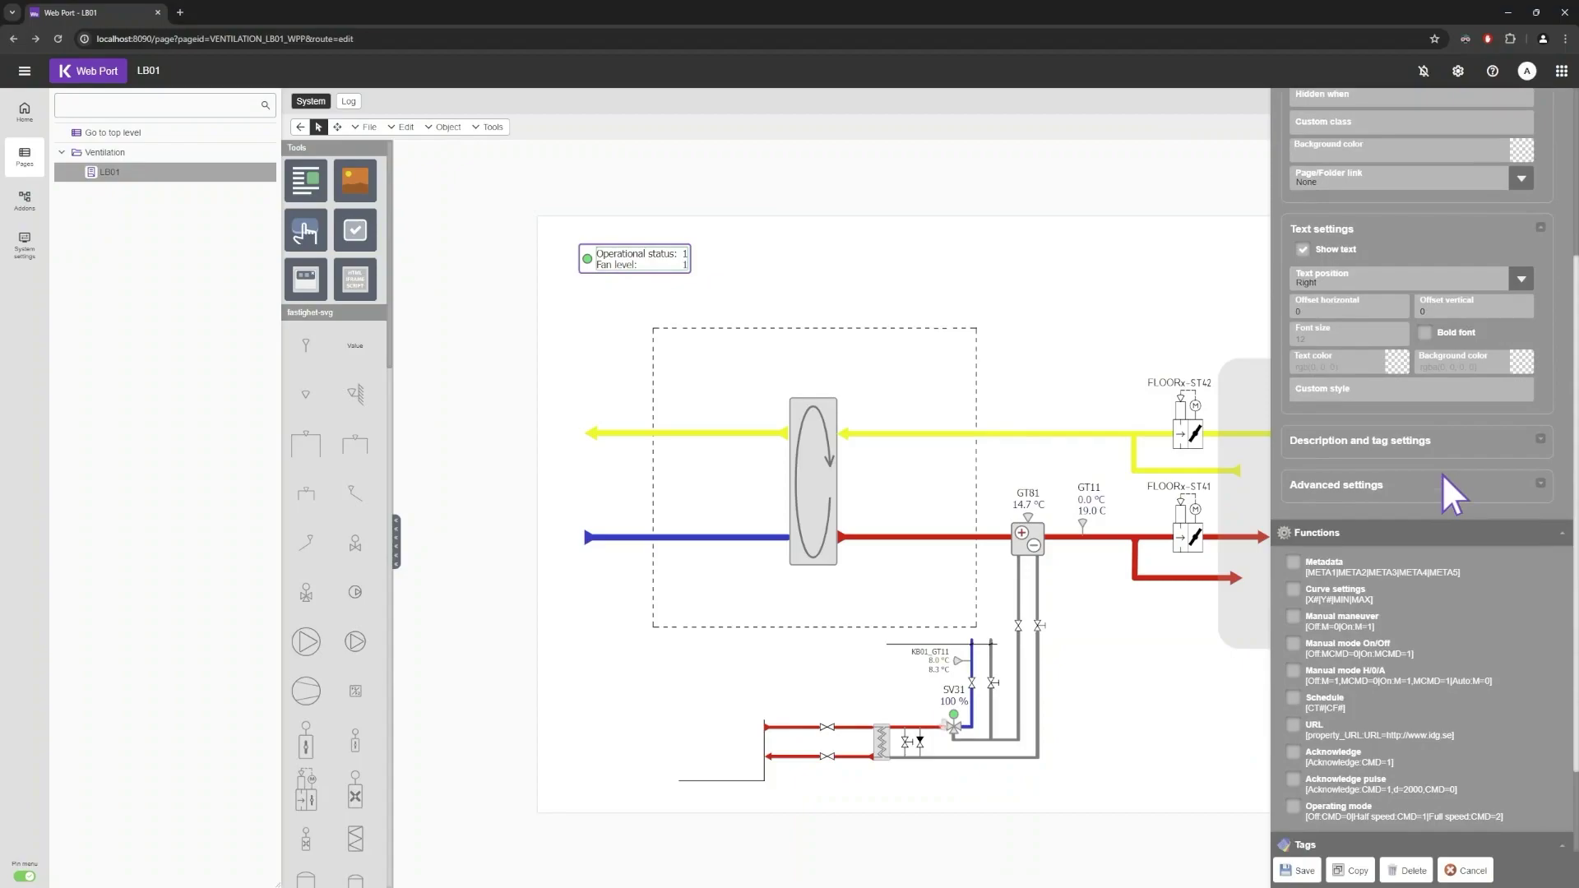
pyautogui.click(1546, 444)
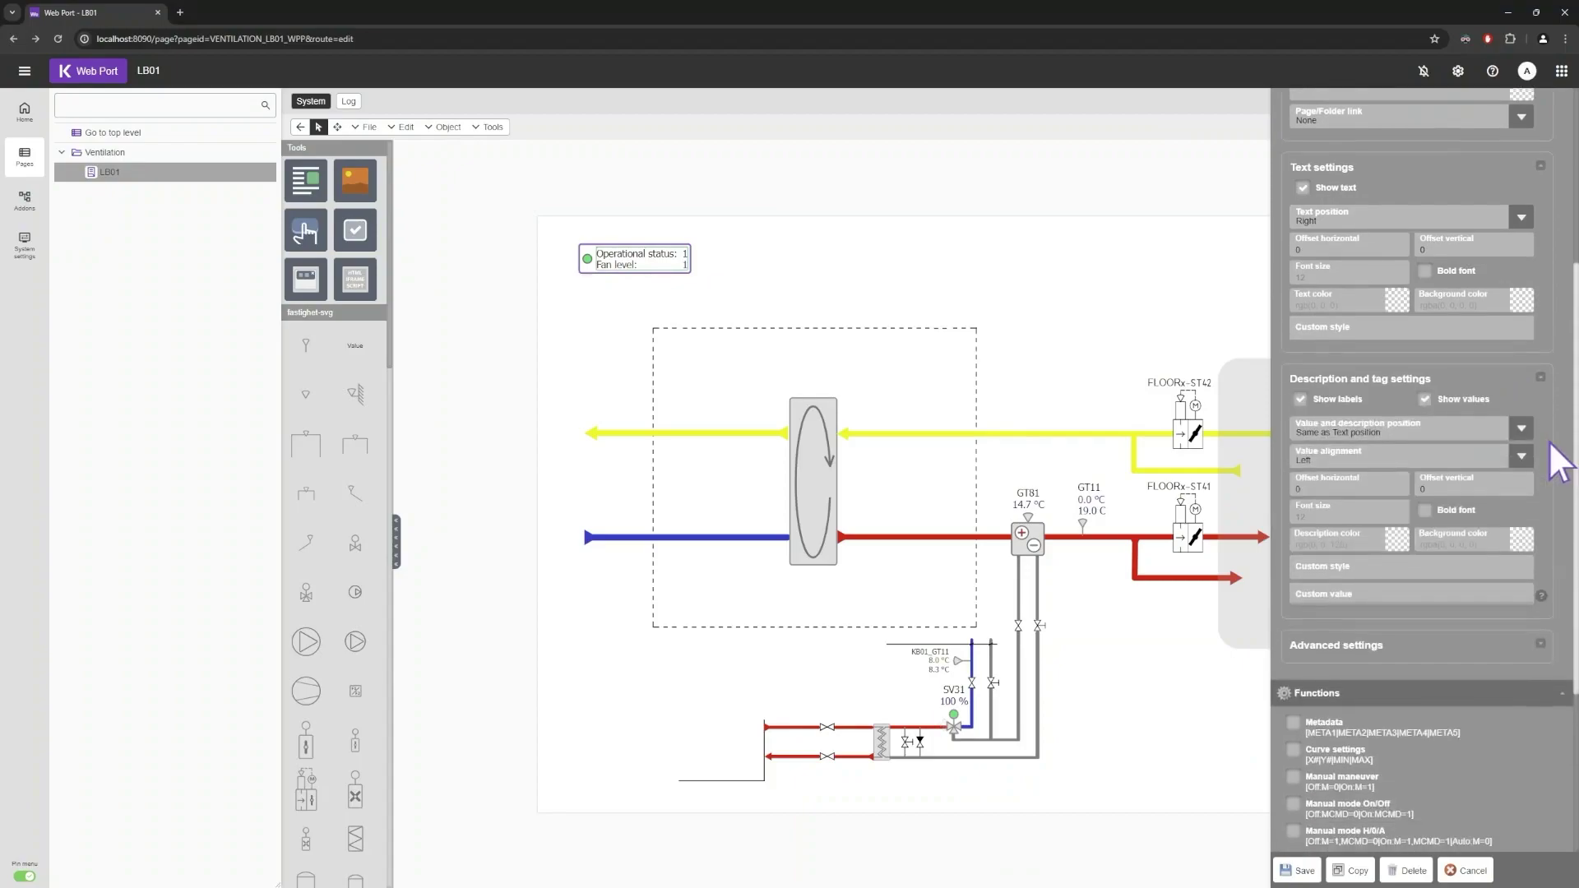
pyautogui.click(1482, 594)
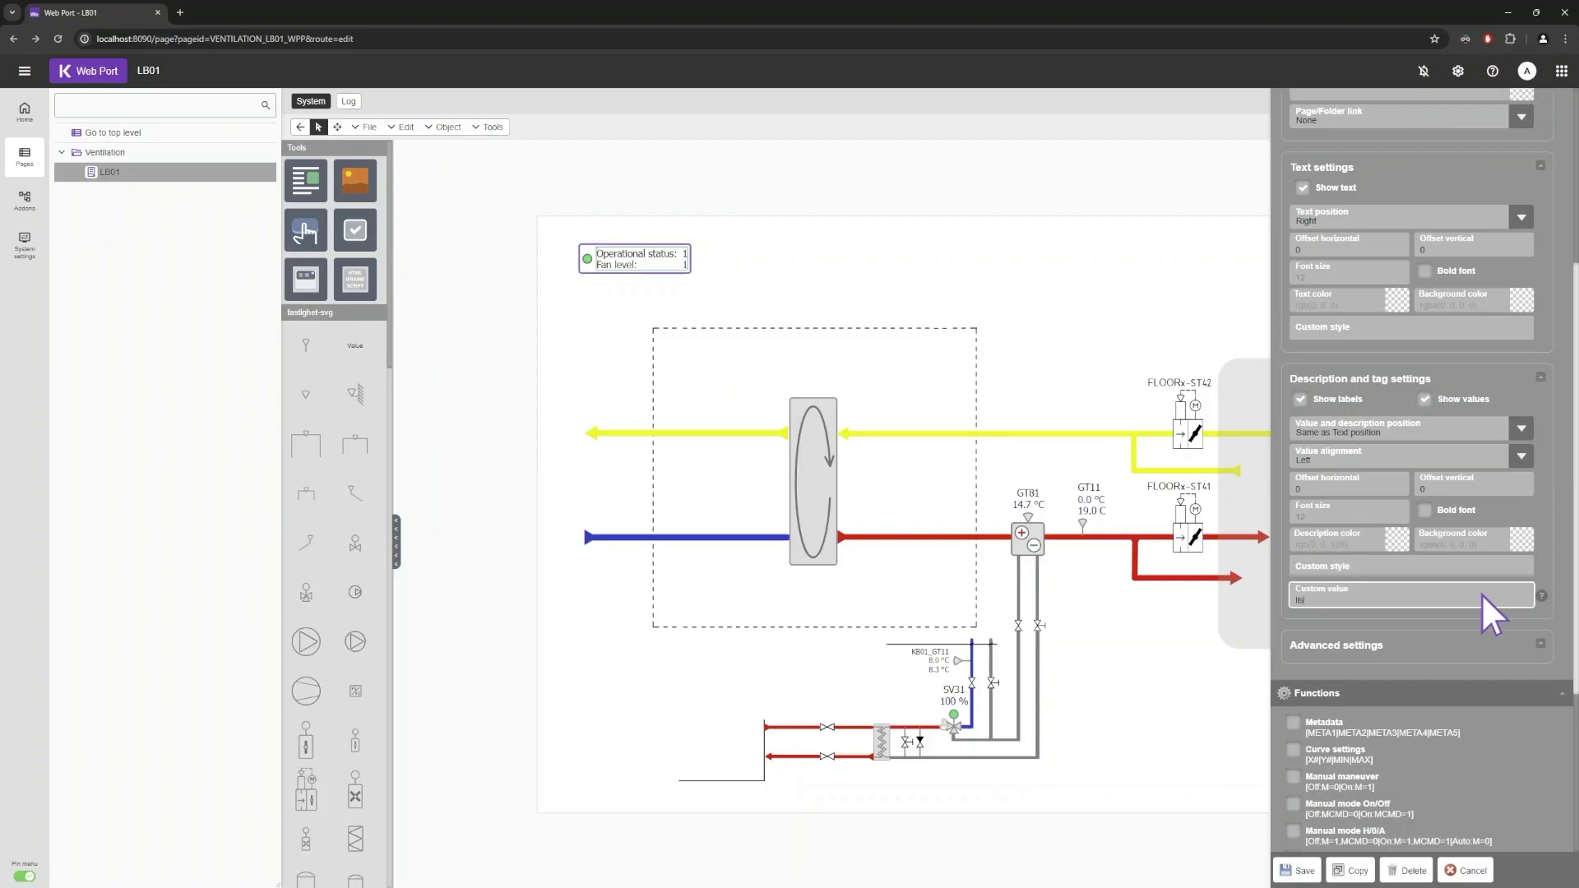
pyautogui.write('list#')
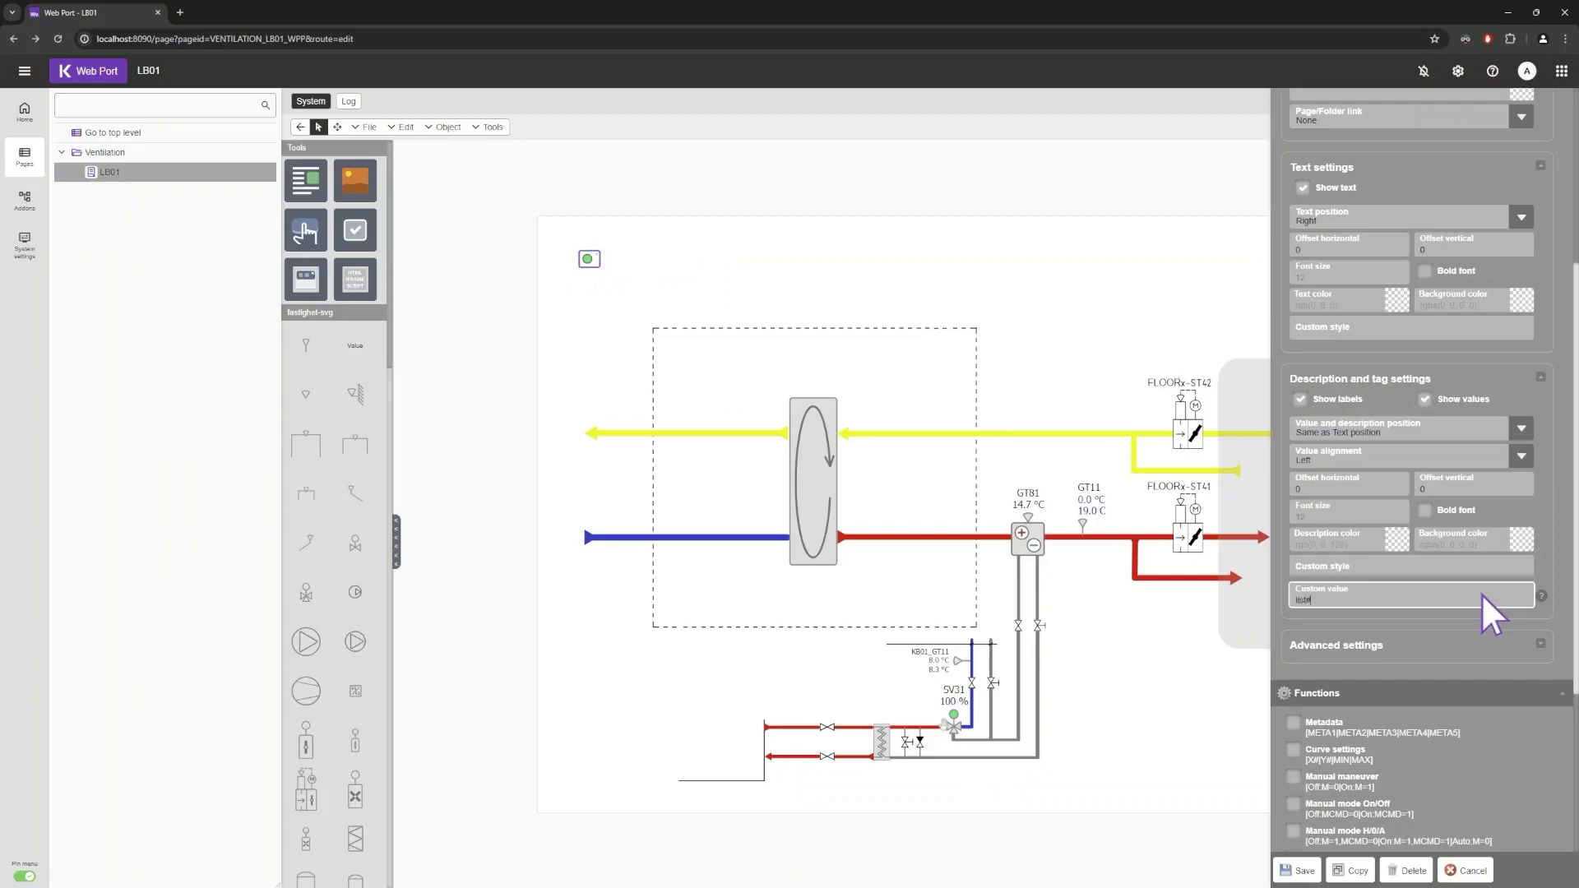
pyautogui.write('_PV')
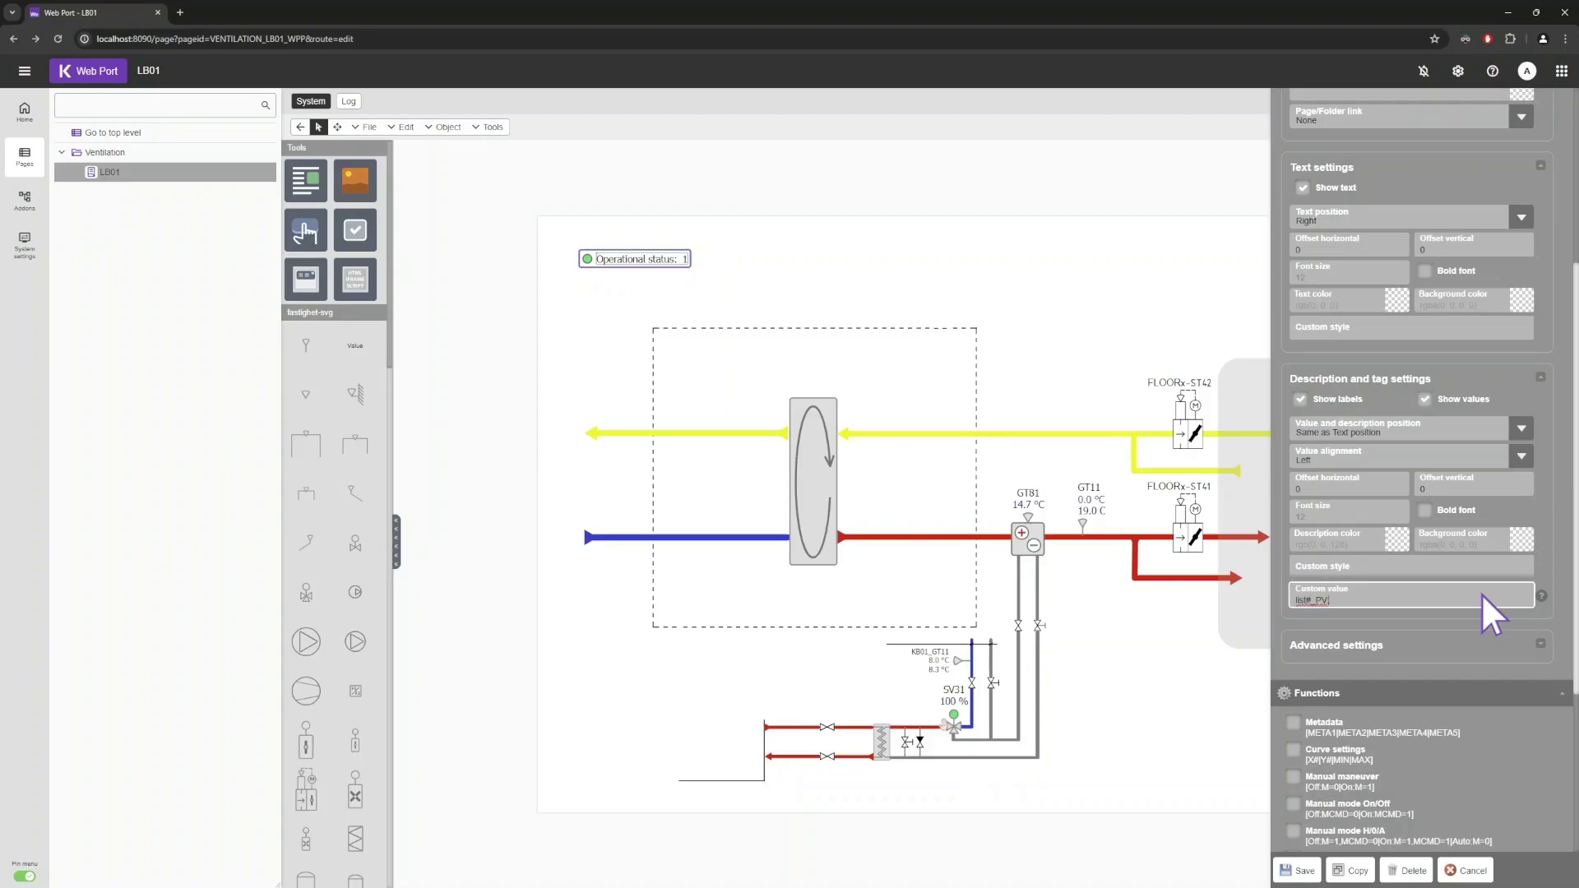
pyautogui.write('_PV')
pyautogui.write('_PV=0_PV=Off,_PV=1,_PV=On/Comfo')
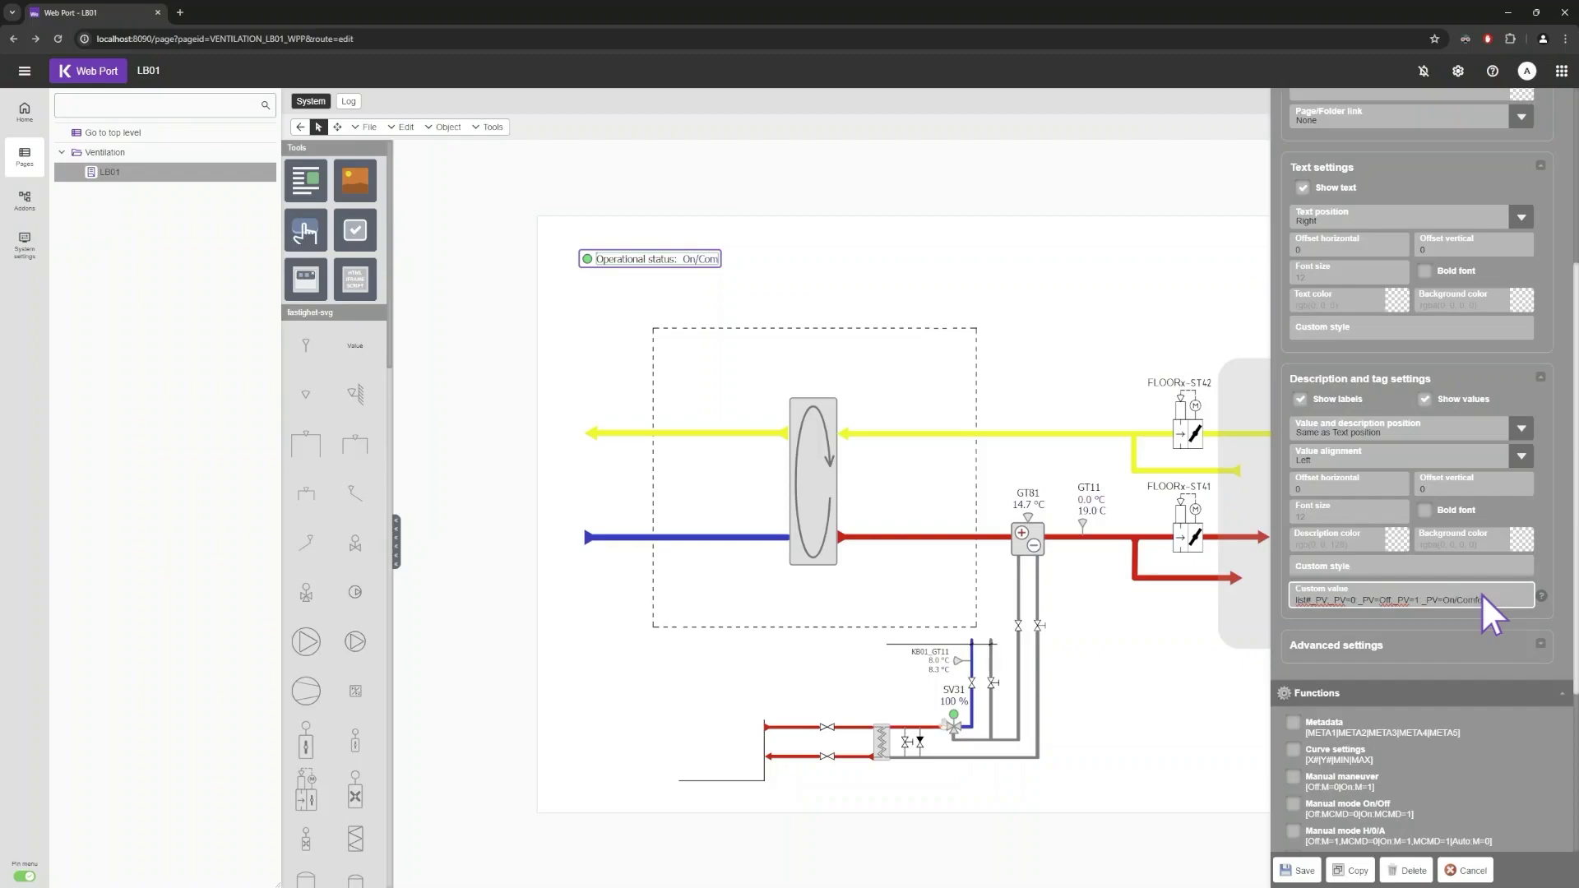
pyautogui.write('rt')
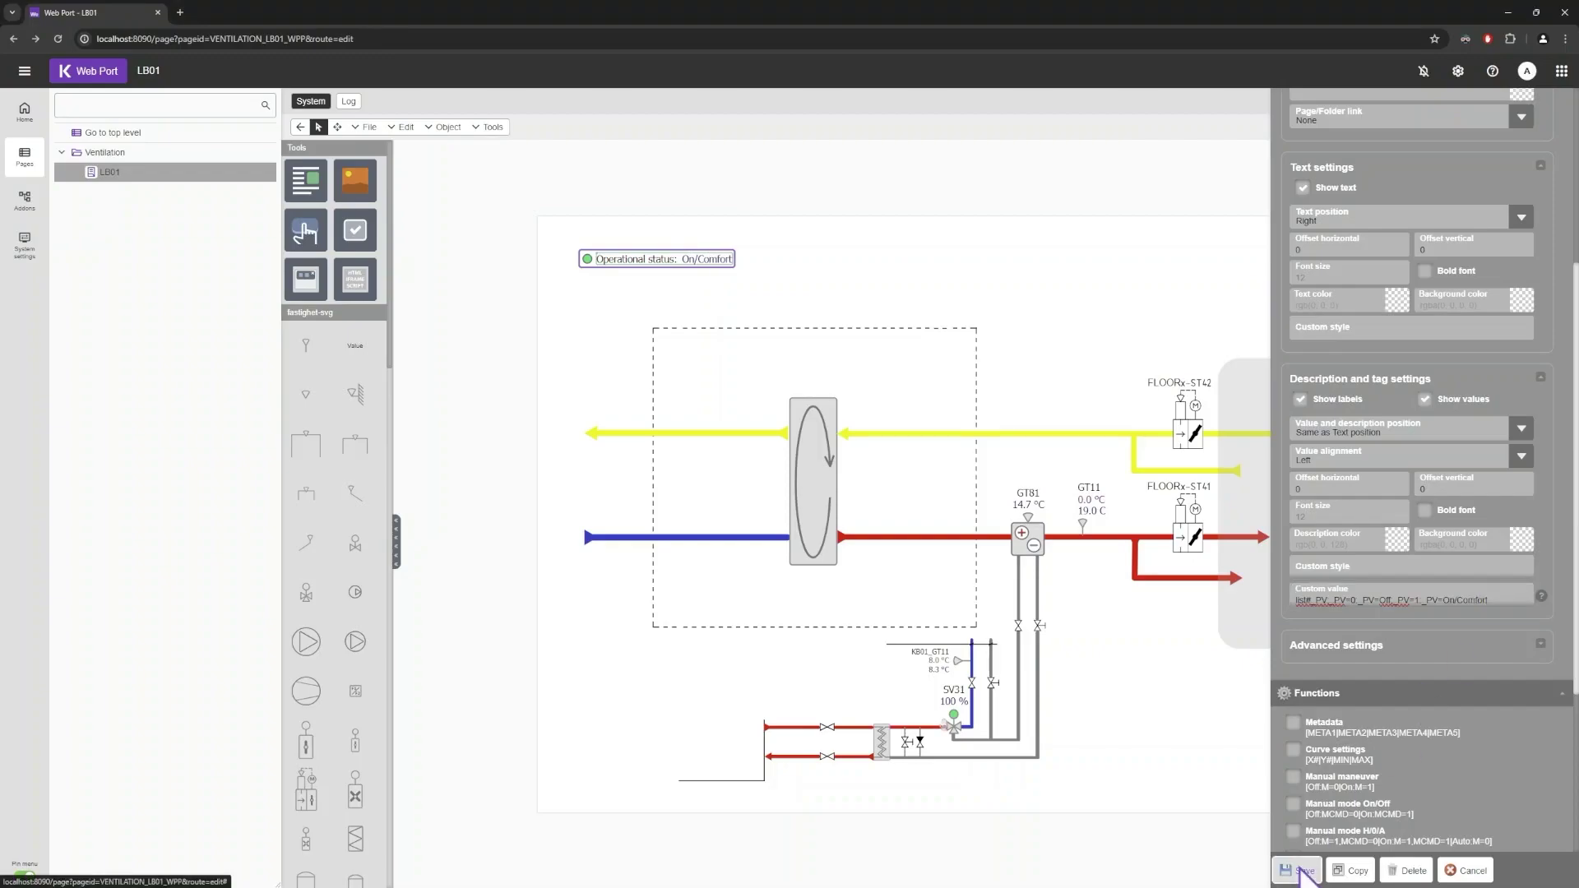
pyautogui.click(1299, 869)
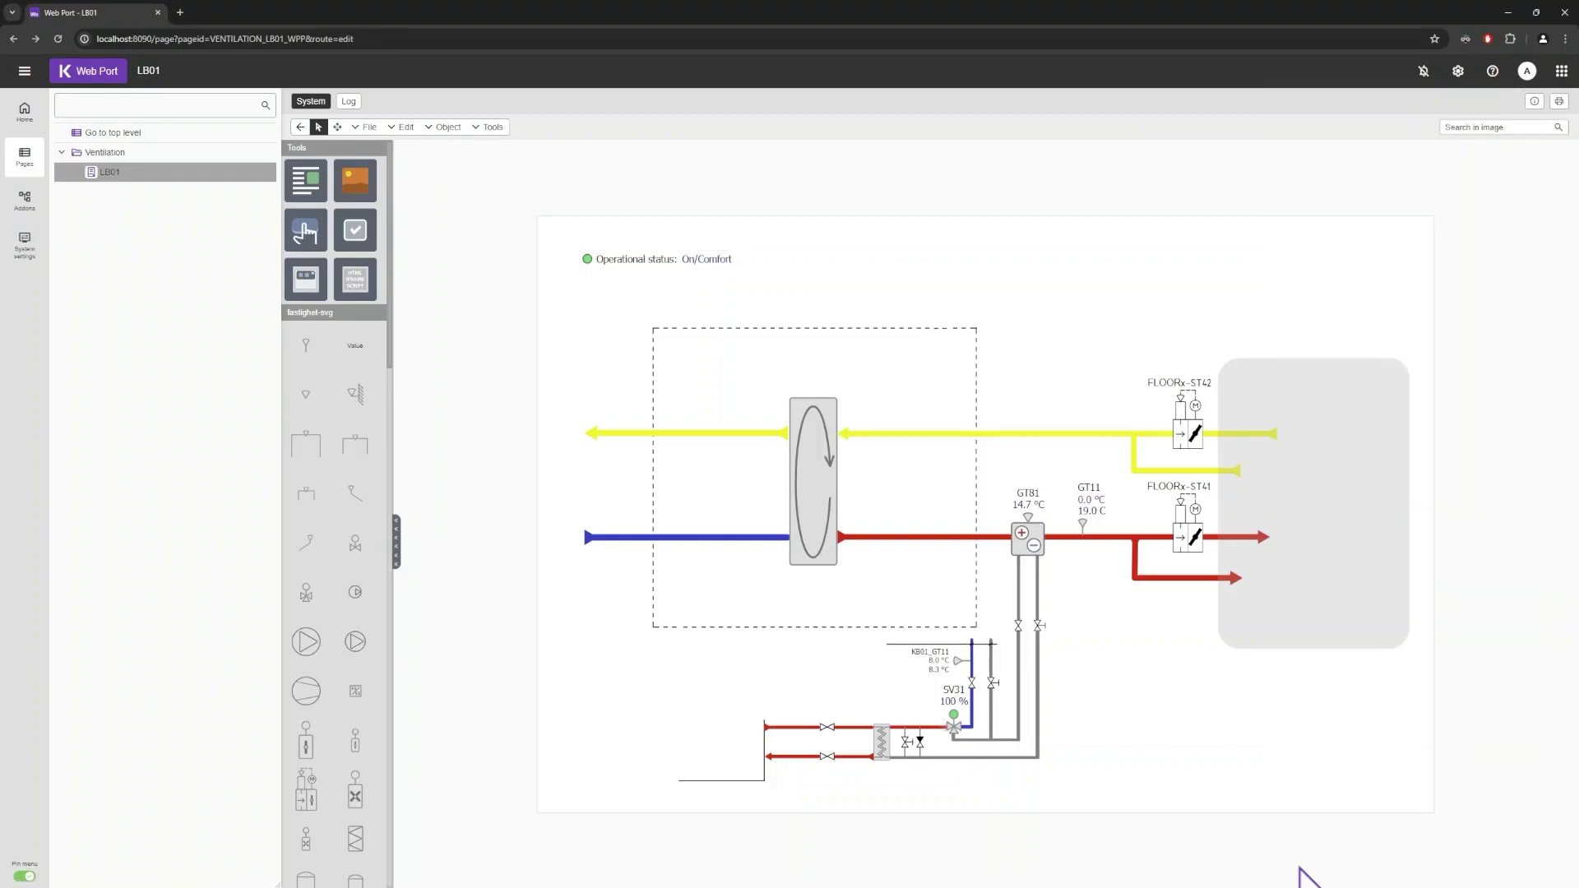
# Extend the OPSTATUS custom value so the fan level tag _PV1 shows 0 as Off and 1 as Level 1, and save it.
pyautogui.click(633, 262)
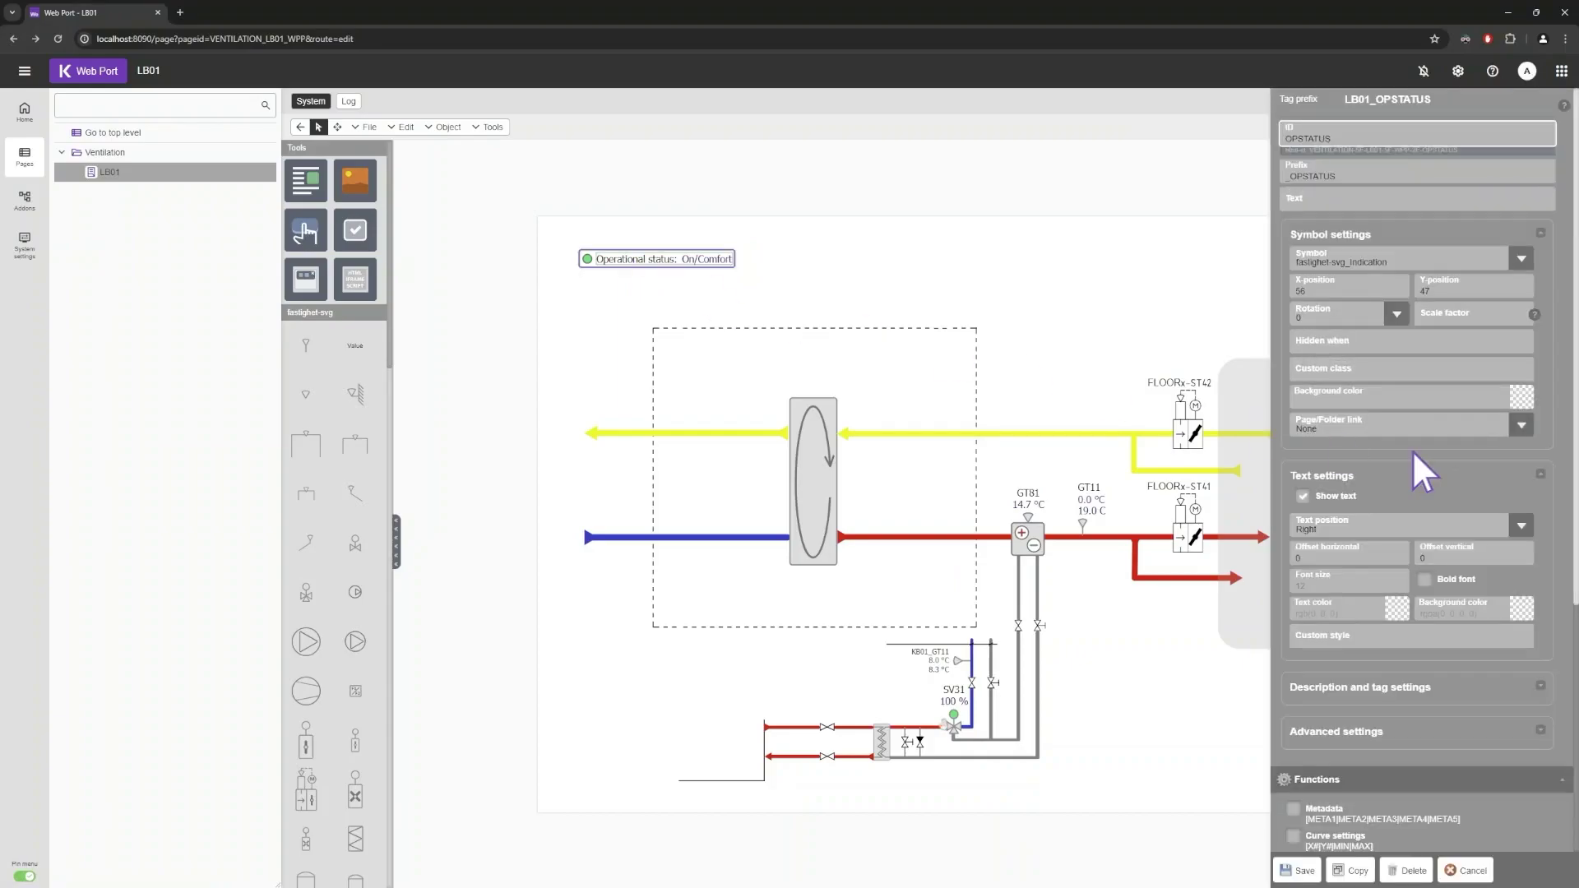
pyautogui.scroll(-2, 1413, 450)
pyautogui.scroll(-3, 1412, 450)
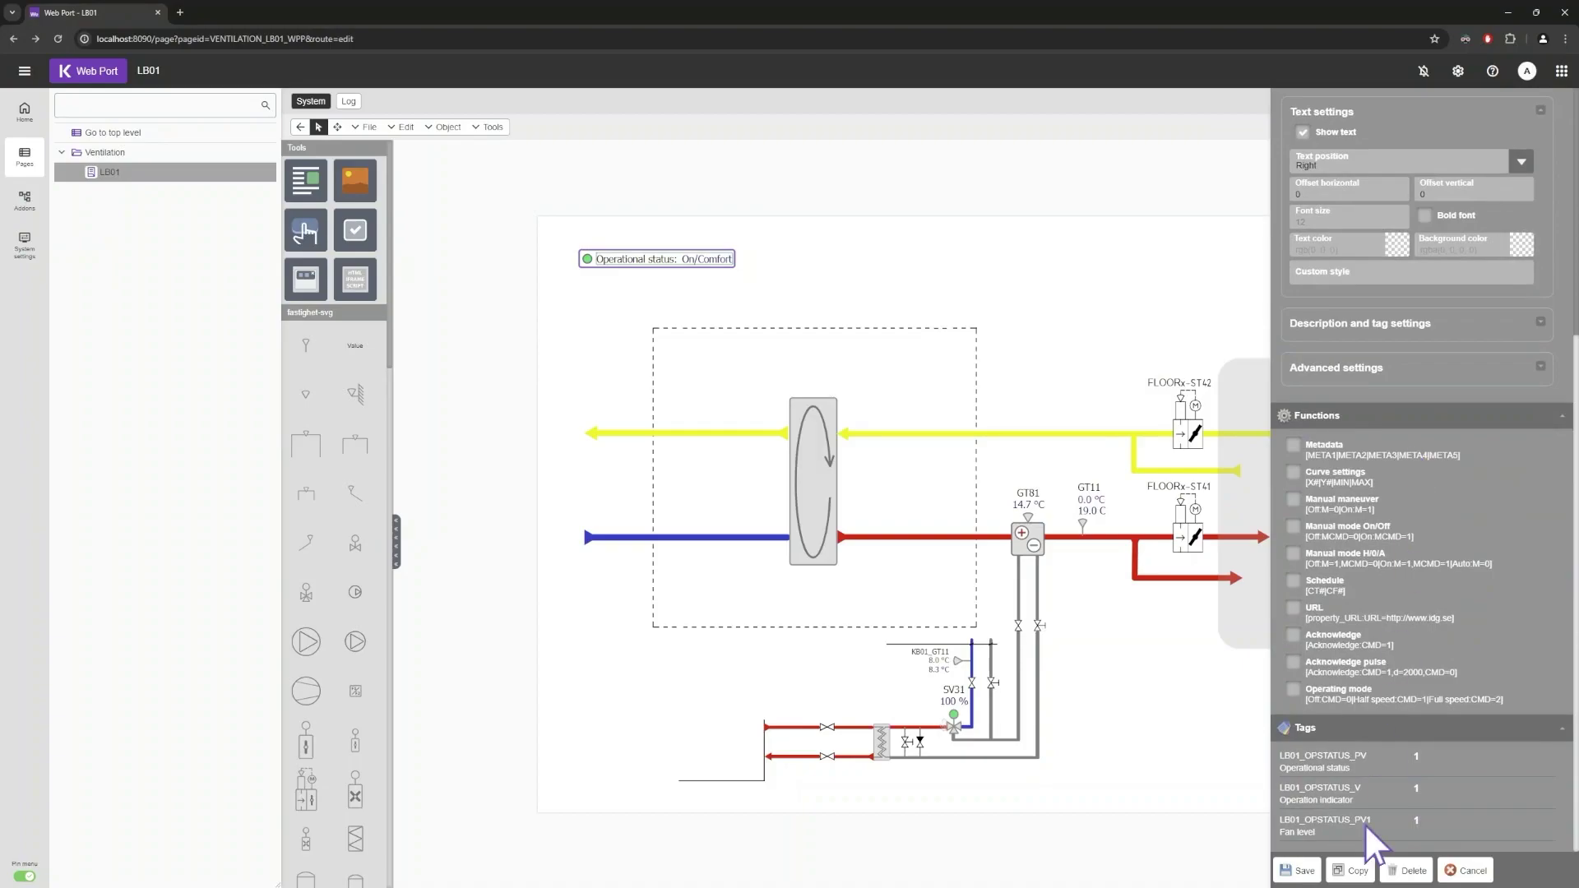
pyautogui.scroll(3, 1464, 606)
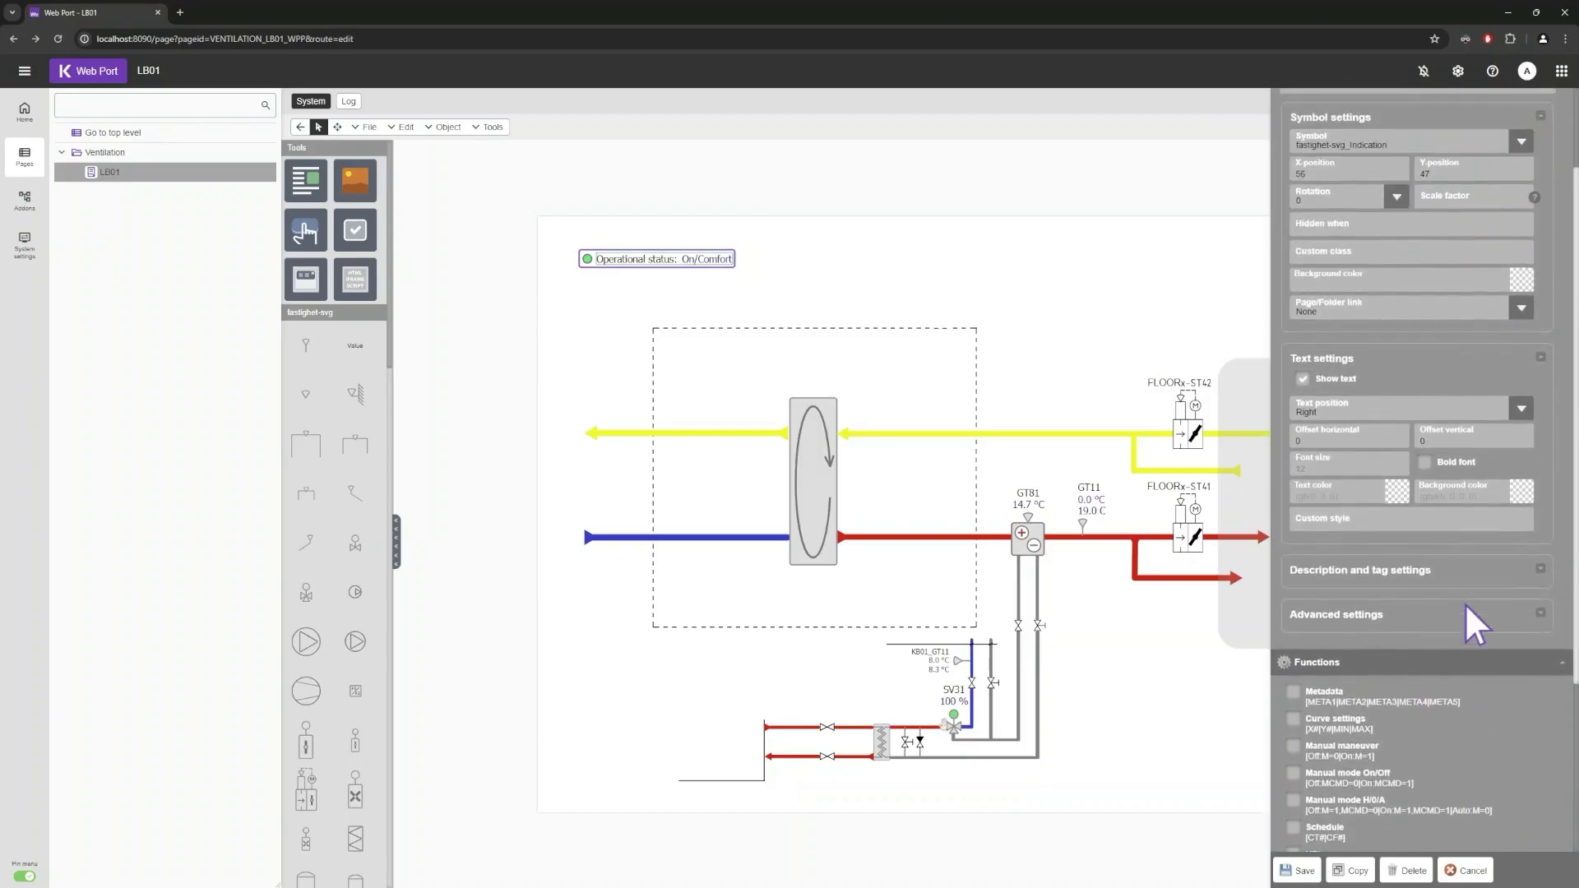
pyautogui.click(1542, 568)
pyautogui.scroll(-1, 1549, 576)
pyautogui.click(1428, 724)
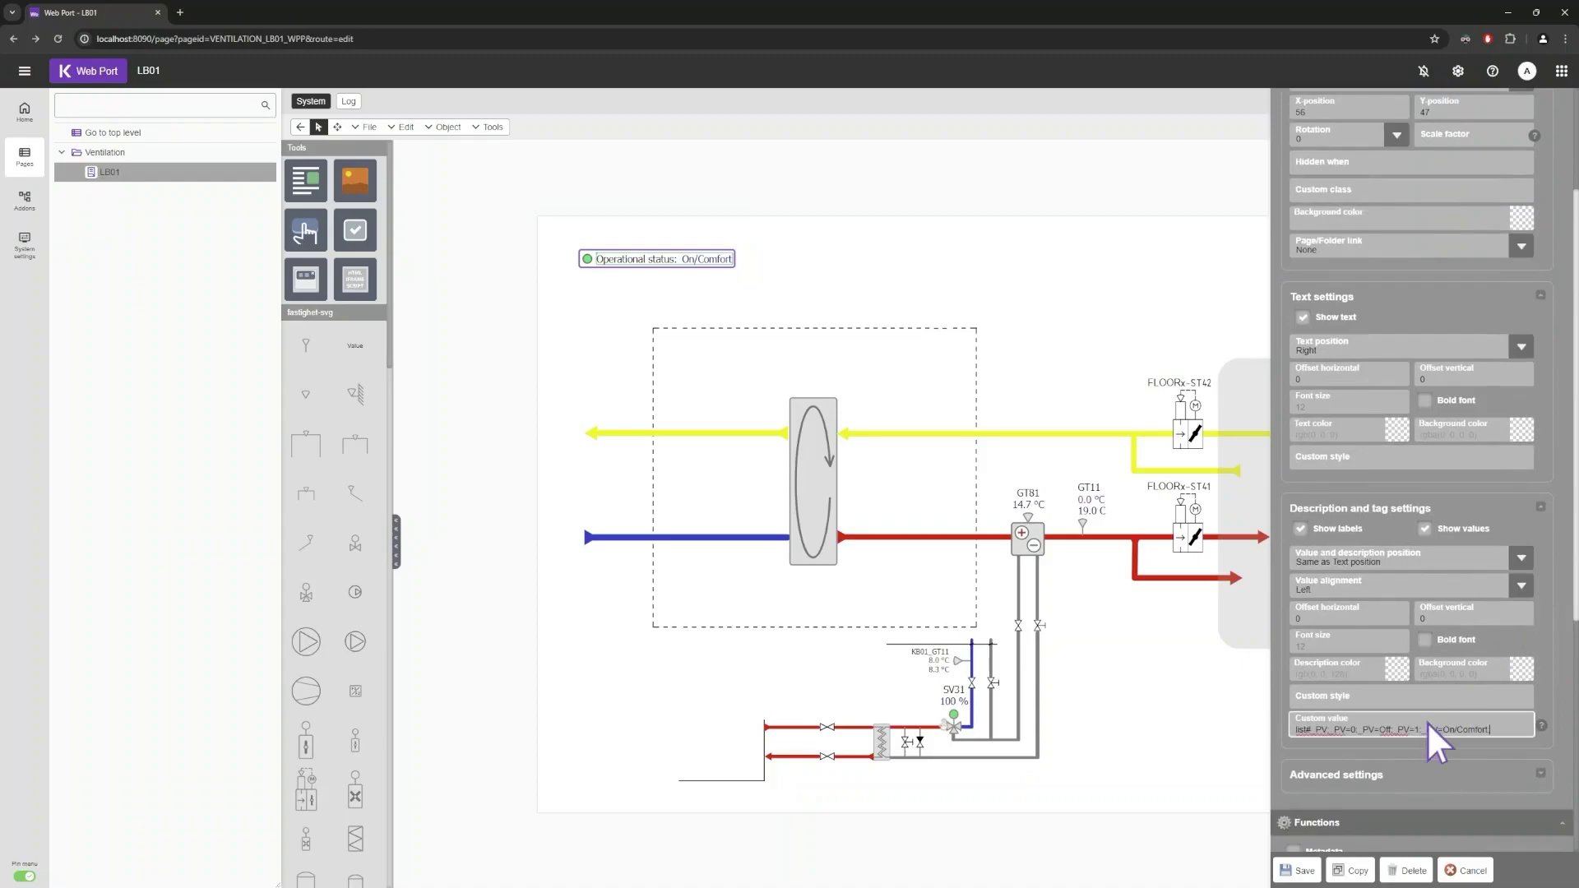
pyautogui.write('_PV1=0')
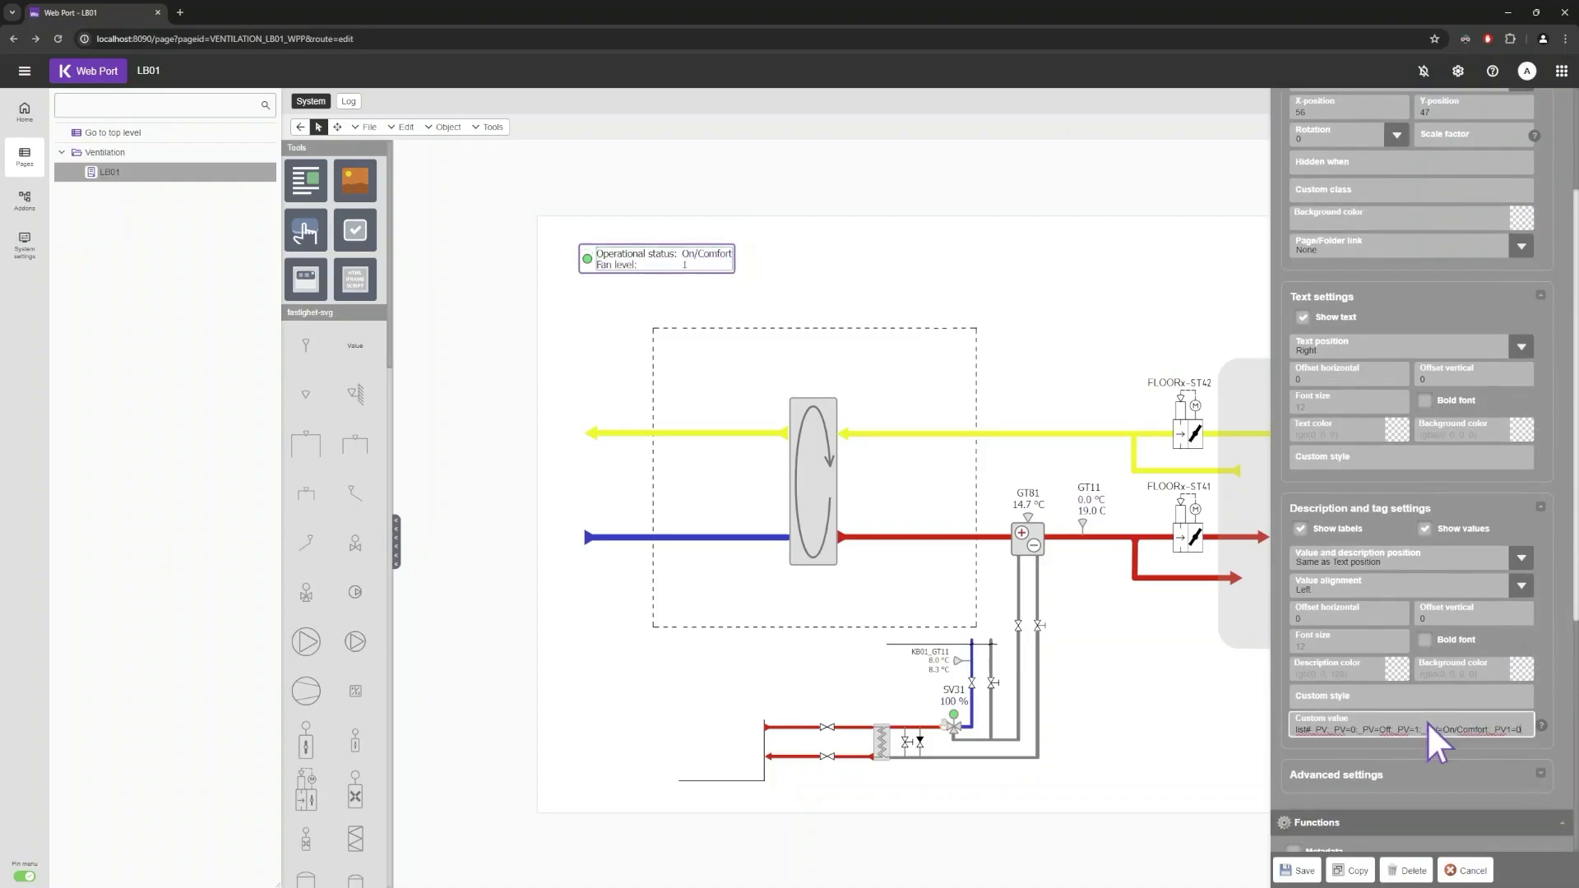
pyautogui.write(';_PV1=')
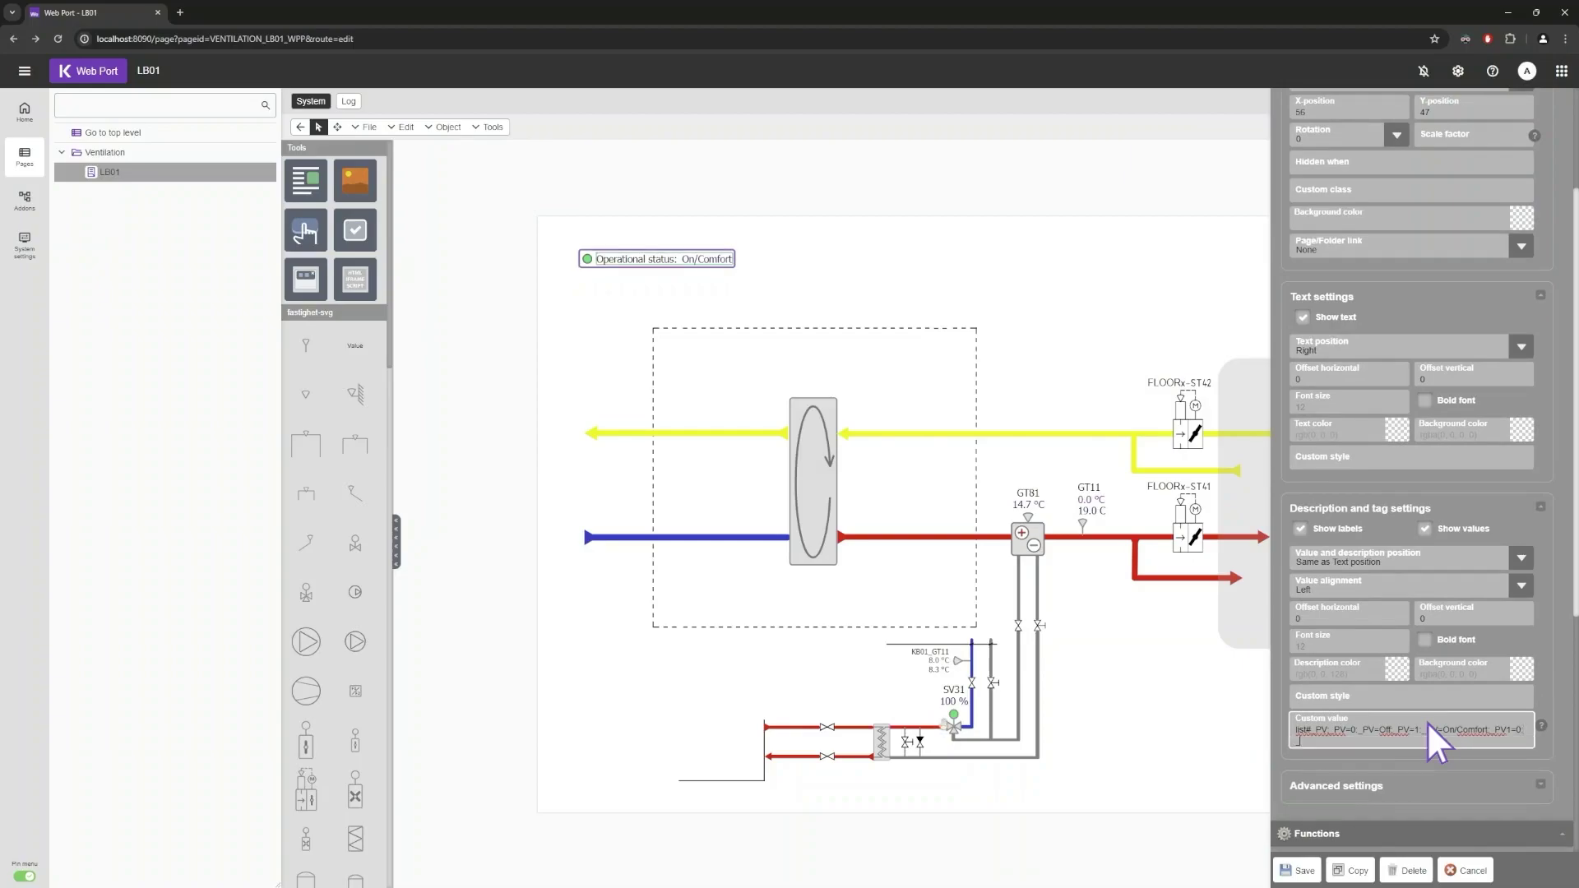
pyautogui.write('Off;_PV1=1;_PV1=Level 1')
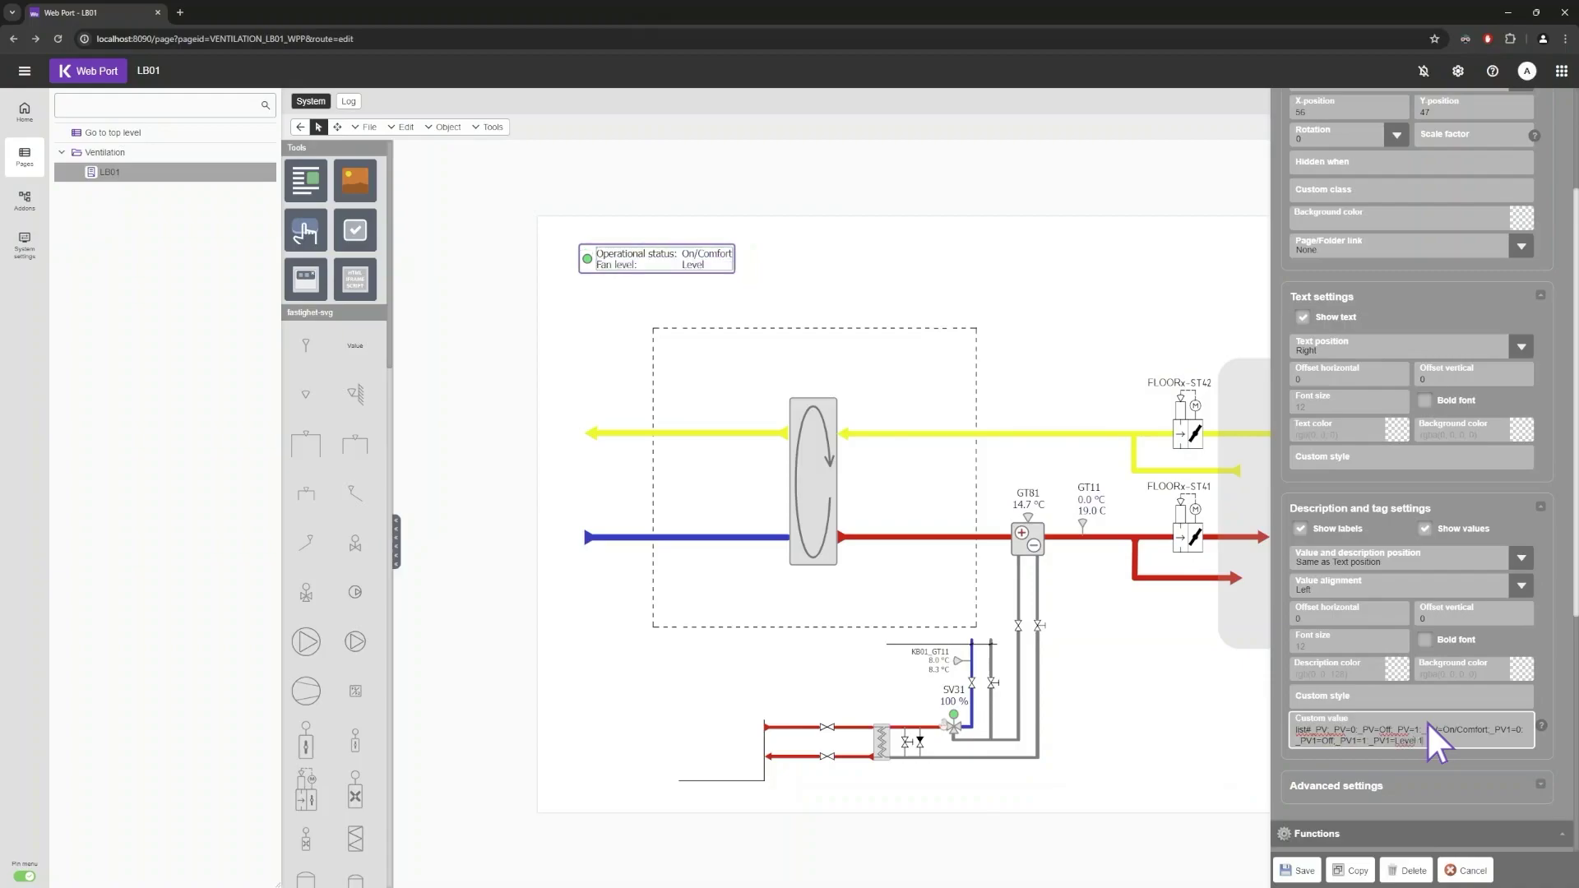
pyautogui.click(1299, 872)
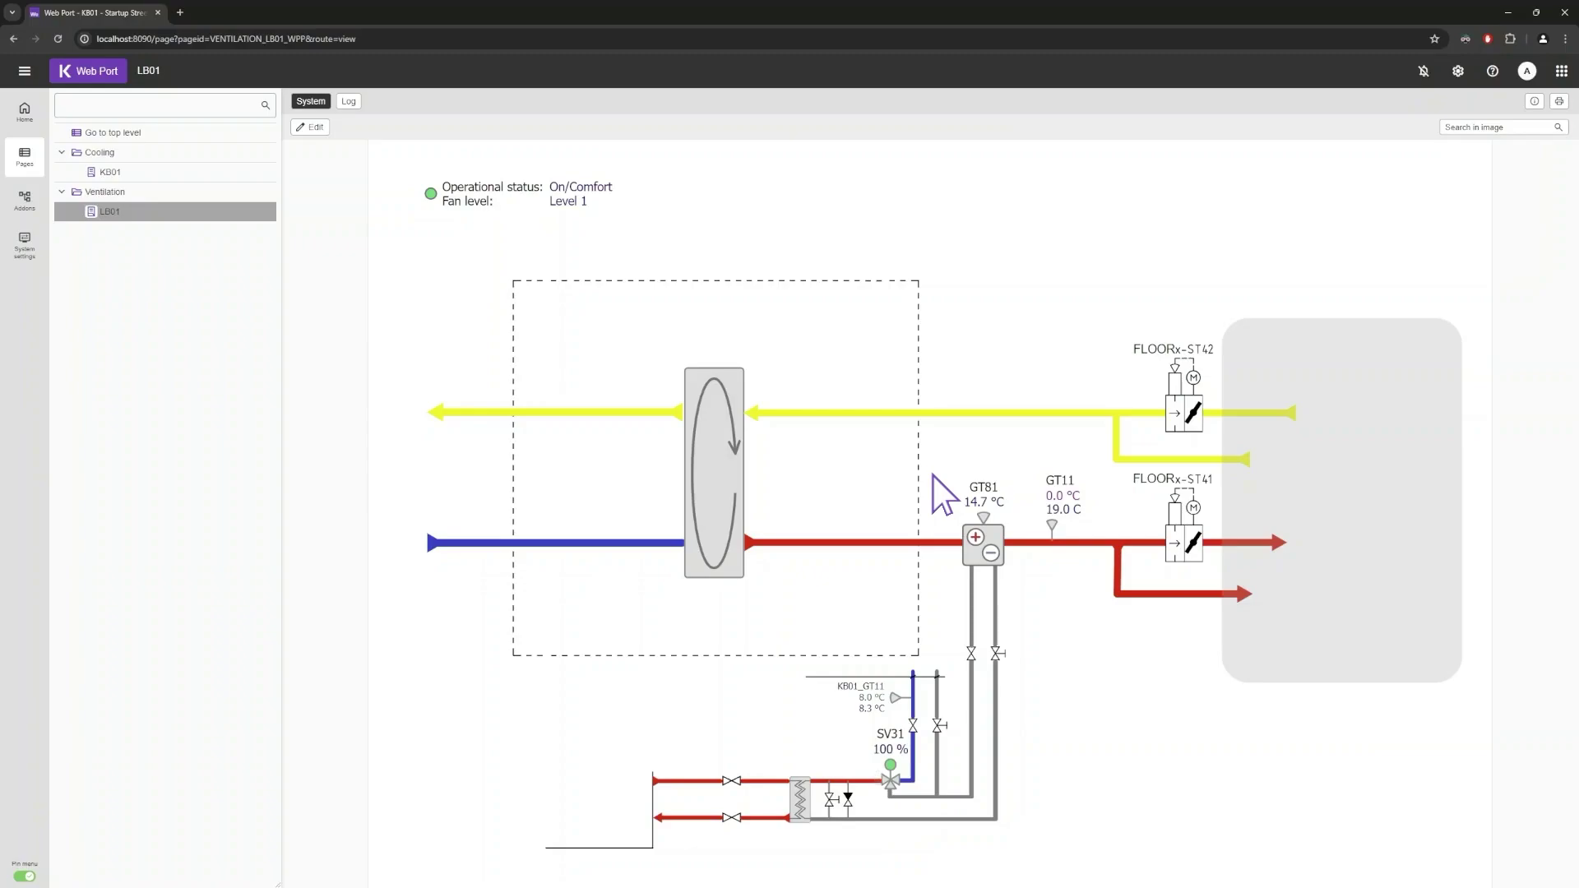
# View the KB01 cooling page and follow its LB01 link back to the ventilation page.
pyautogui.click(112, 171)
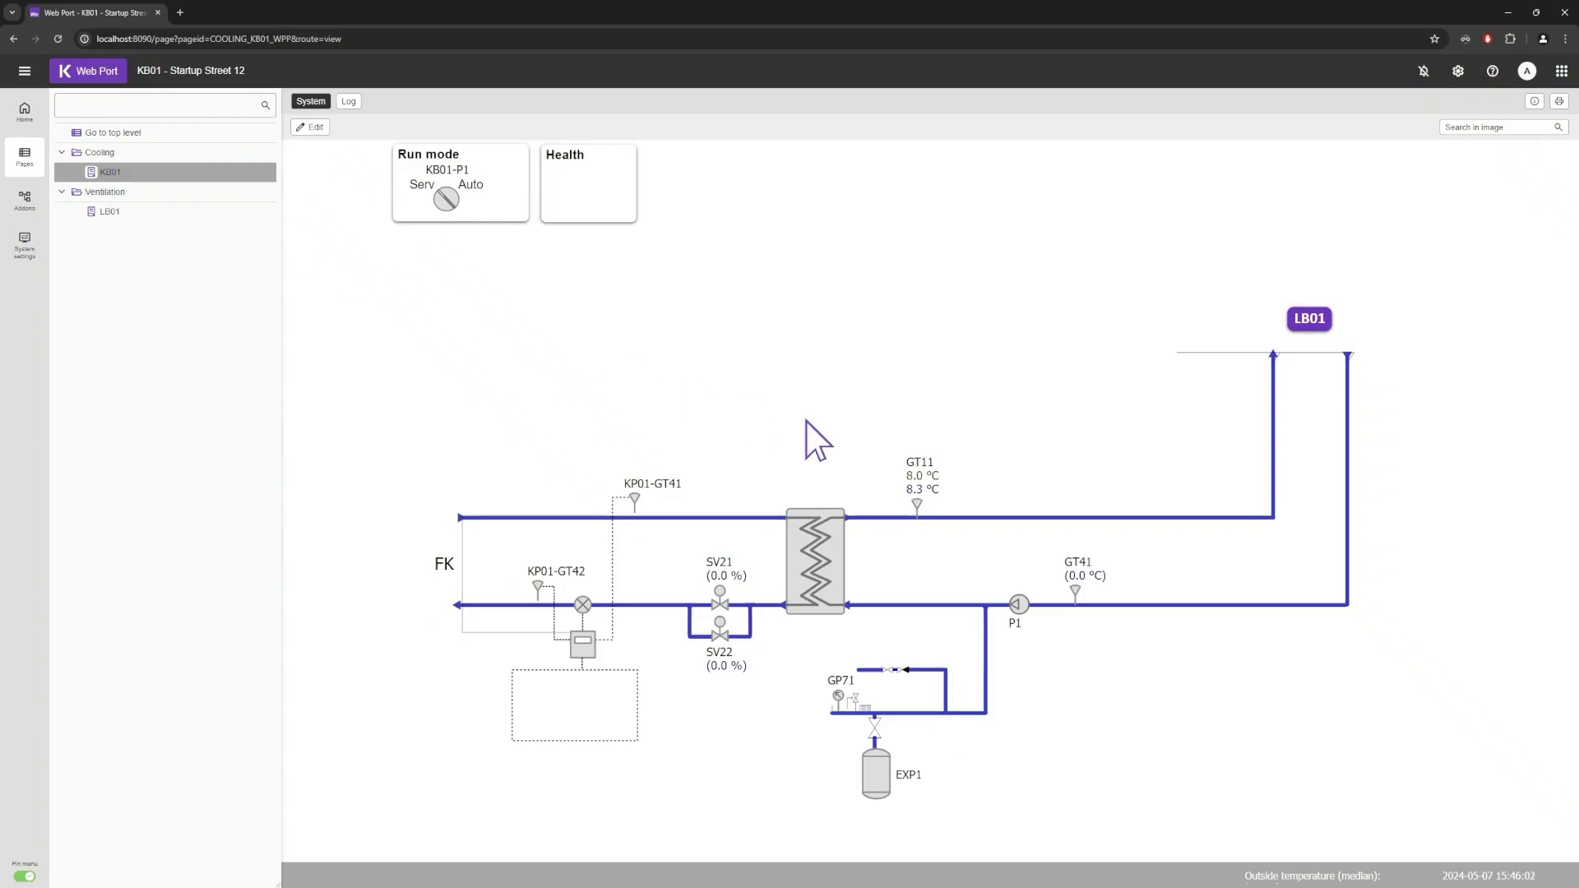
pyautogui.click(1311, 325)
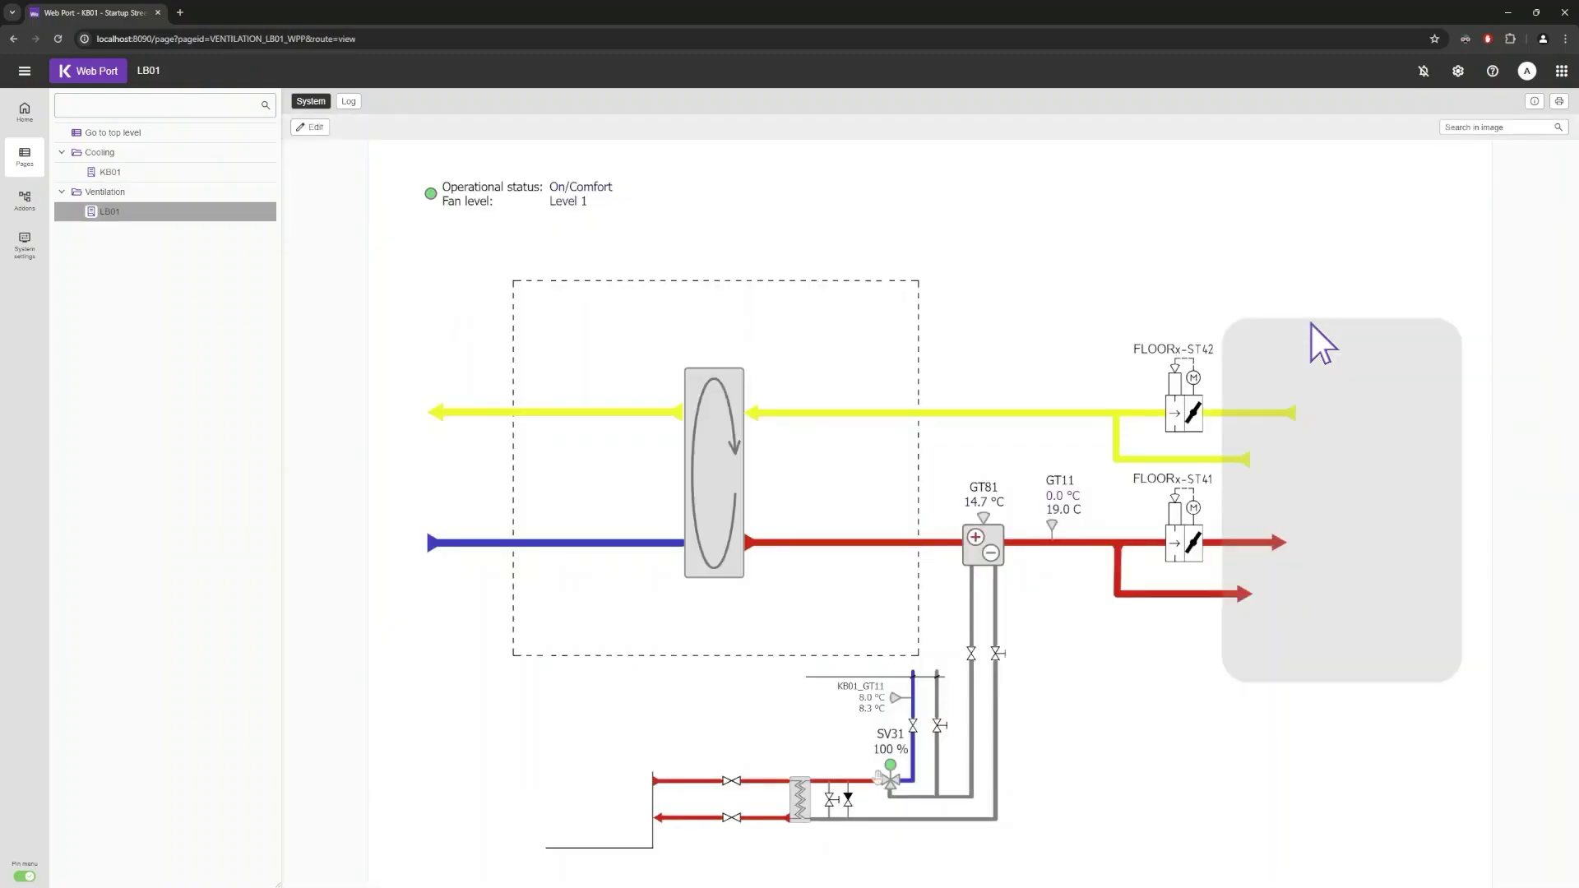
# Add a button above the KB01_GT11 cooling pipes on the LB01 page, label it KB01 and make it navigate to COOLING_KB01_WPP.
pyautogui.click(315, 130)
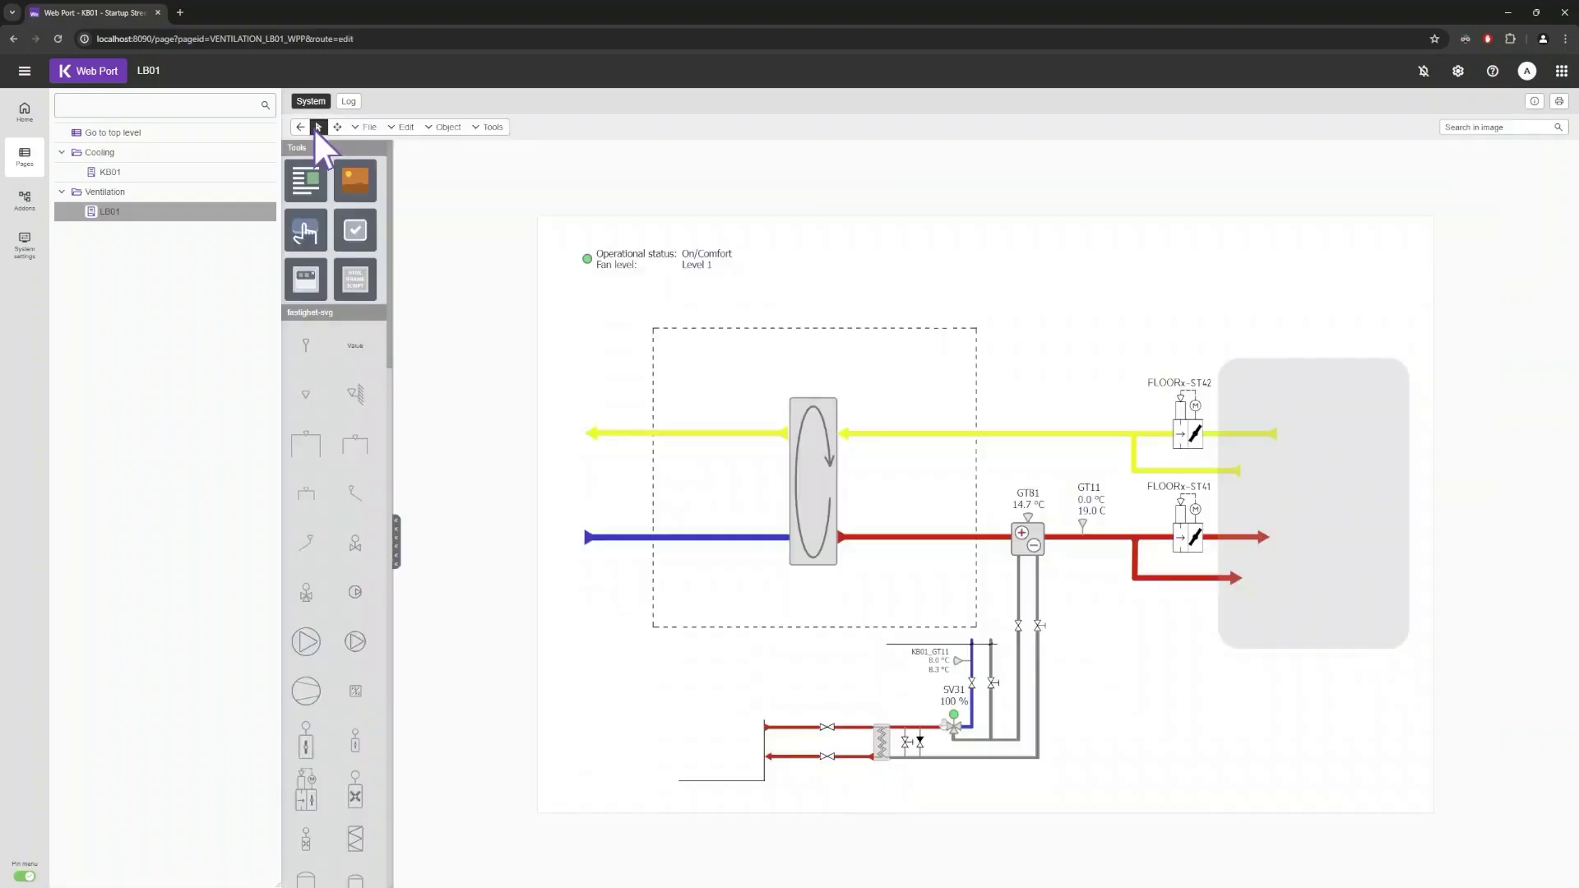
pyautogui.moveTo(322, 230); pyautogui.dragTo(982, 607)
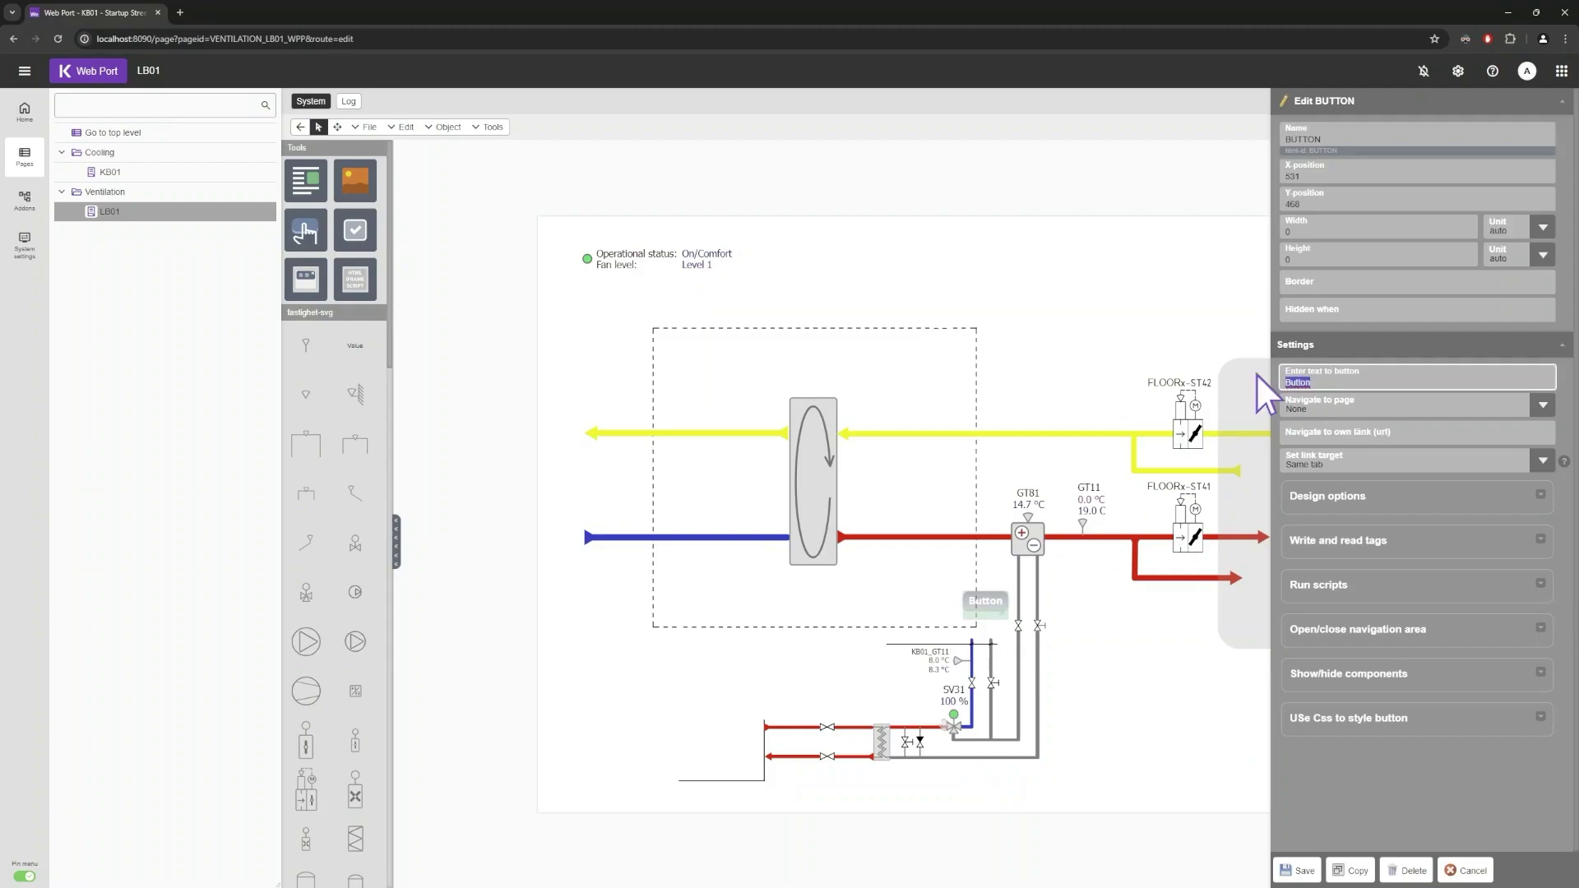
pyautogui.write('KB01')
pyautogui.click(1543, 405)
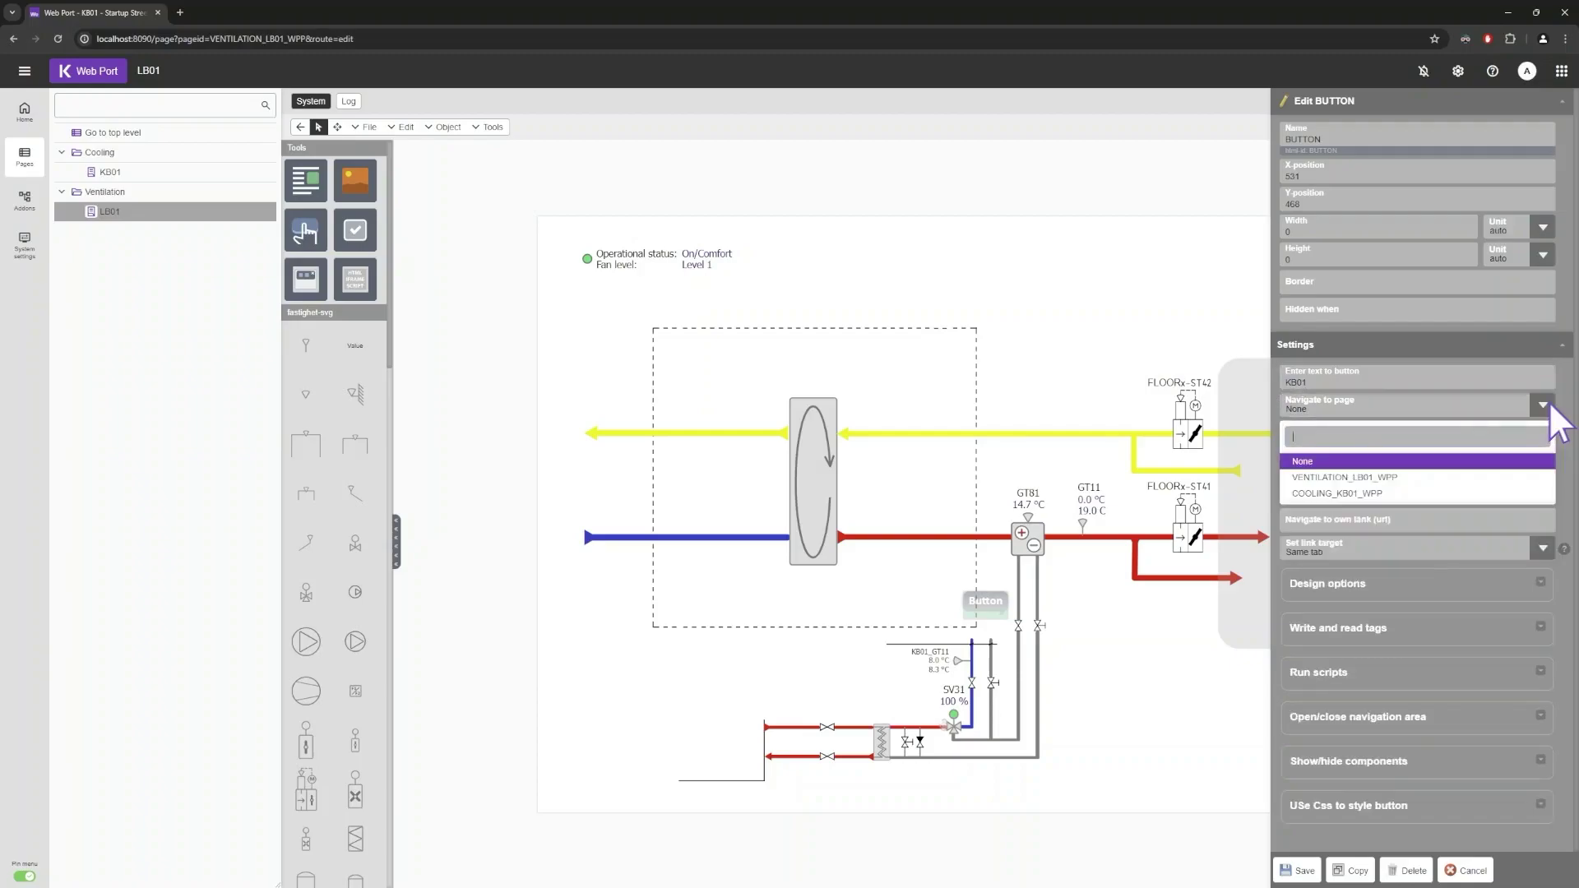
pyautogui.click(1390, 495)
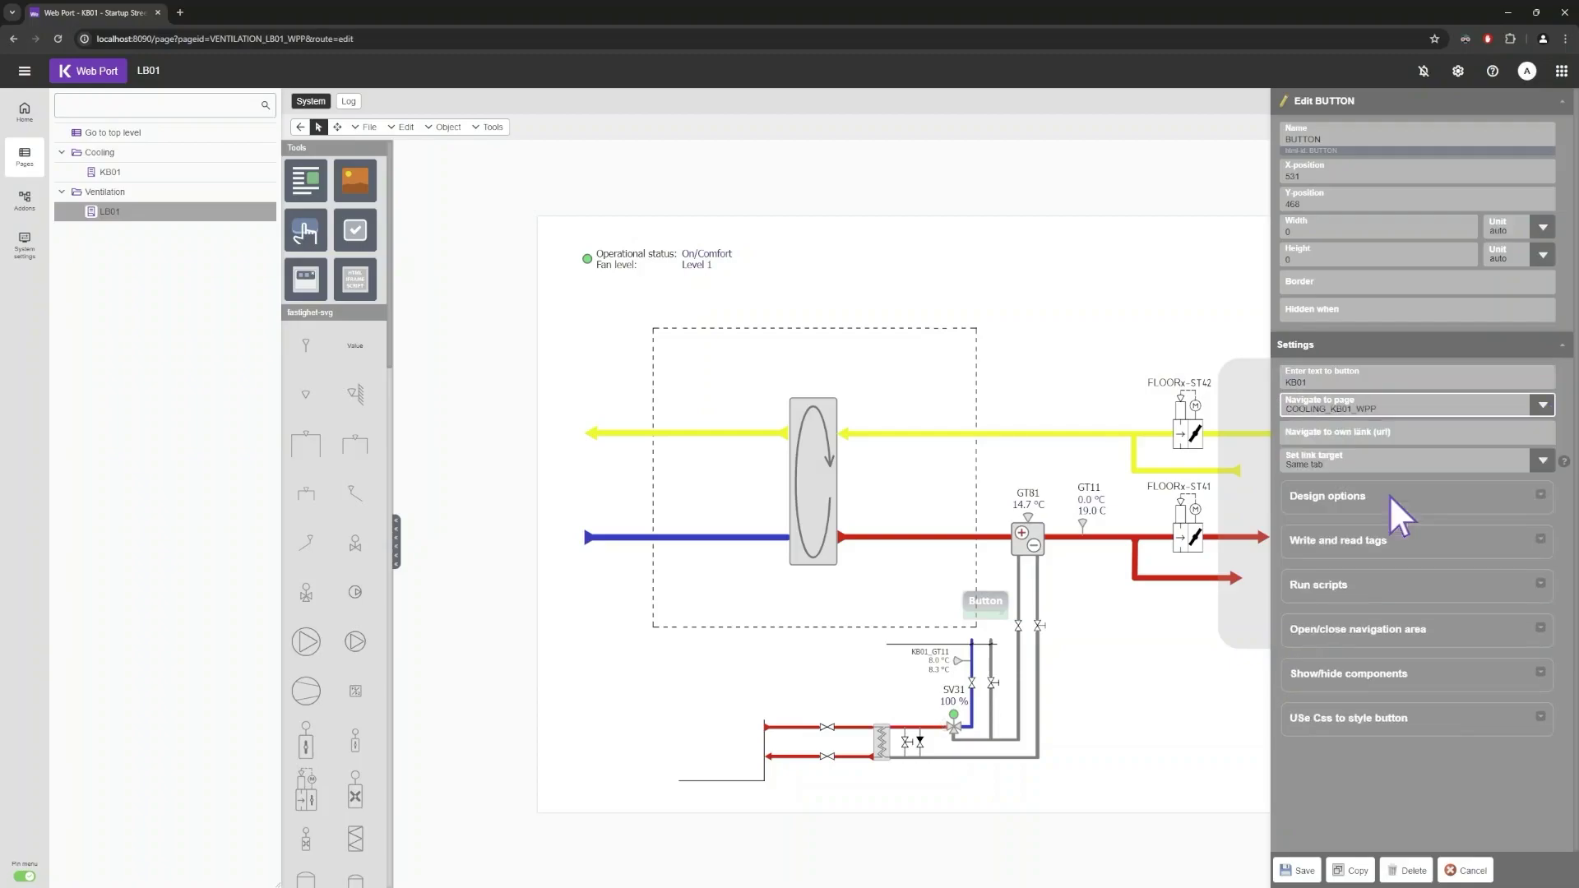
# Set the KB01 button's color to rgba(116, 63, 195, 1), turn off its color shading, and save it.
pyautogui.click(1515, 496)
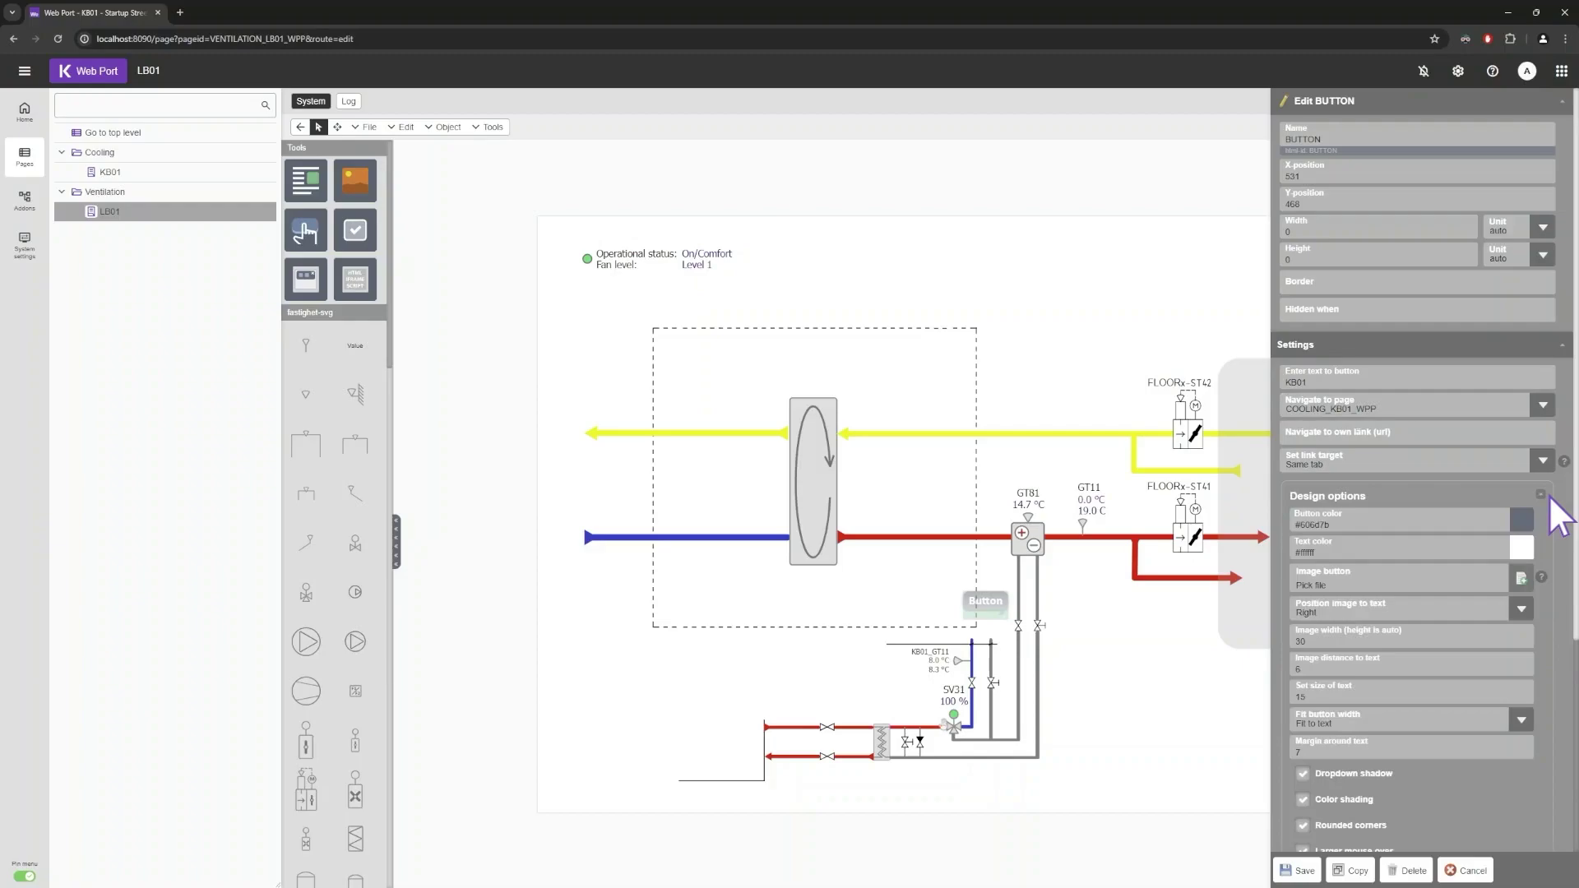
pyautogui.click(1521, 519)
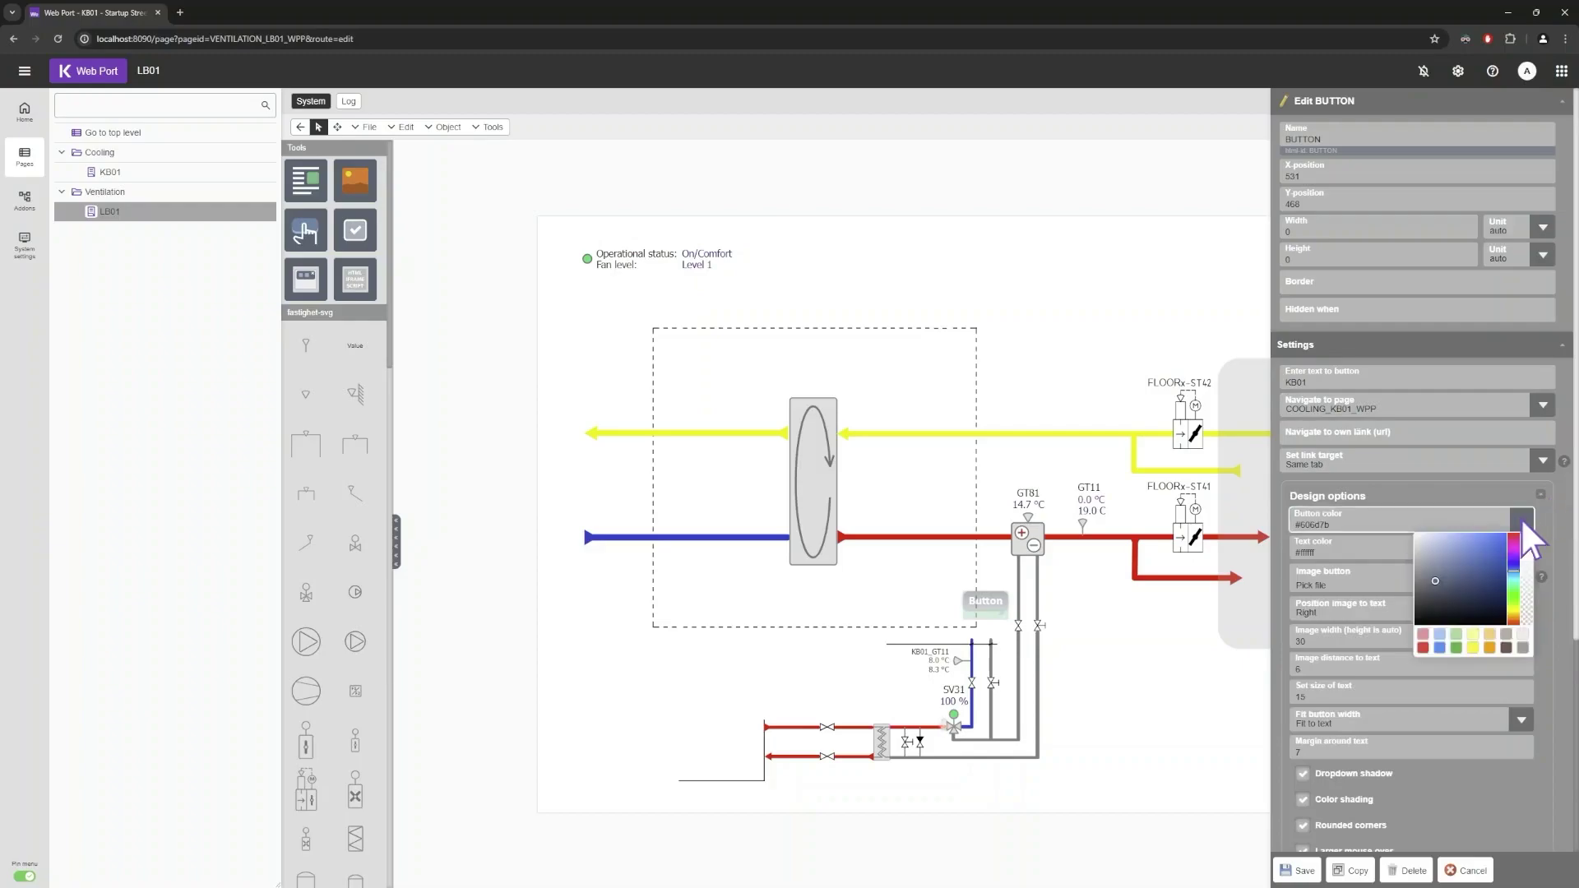
pyautogui.click(1515, 598)
pyautogui.moveTo(1506, 589)
pyautogui.mouseDown()
pyautogui.moveTo(1477, 553)
pyautogui.moveTo(1439, 566)
pyautogui.moveTo(1455, 583)
pyautogui.mouseUp()
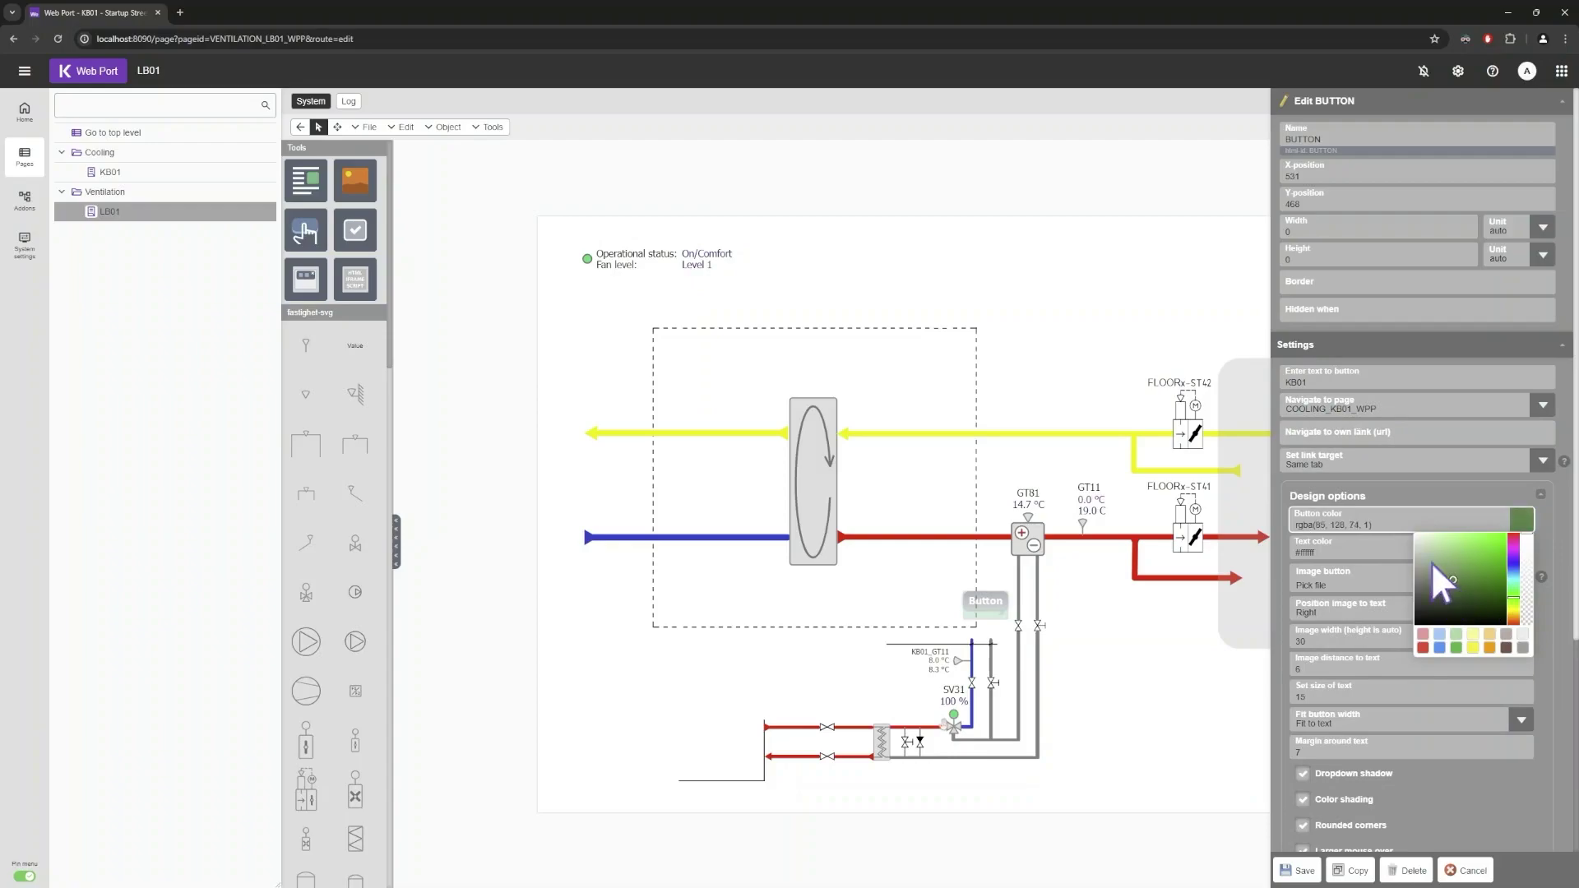
pyautogui.moveTo(1391, 524); pyautogui.dragTo(1247, 508)
pyautogui.write('rgba(116, 63, 195, 1)')
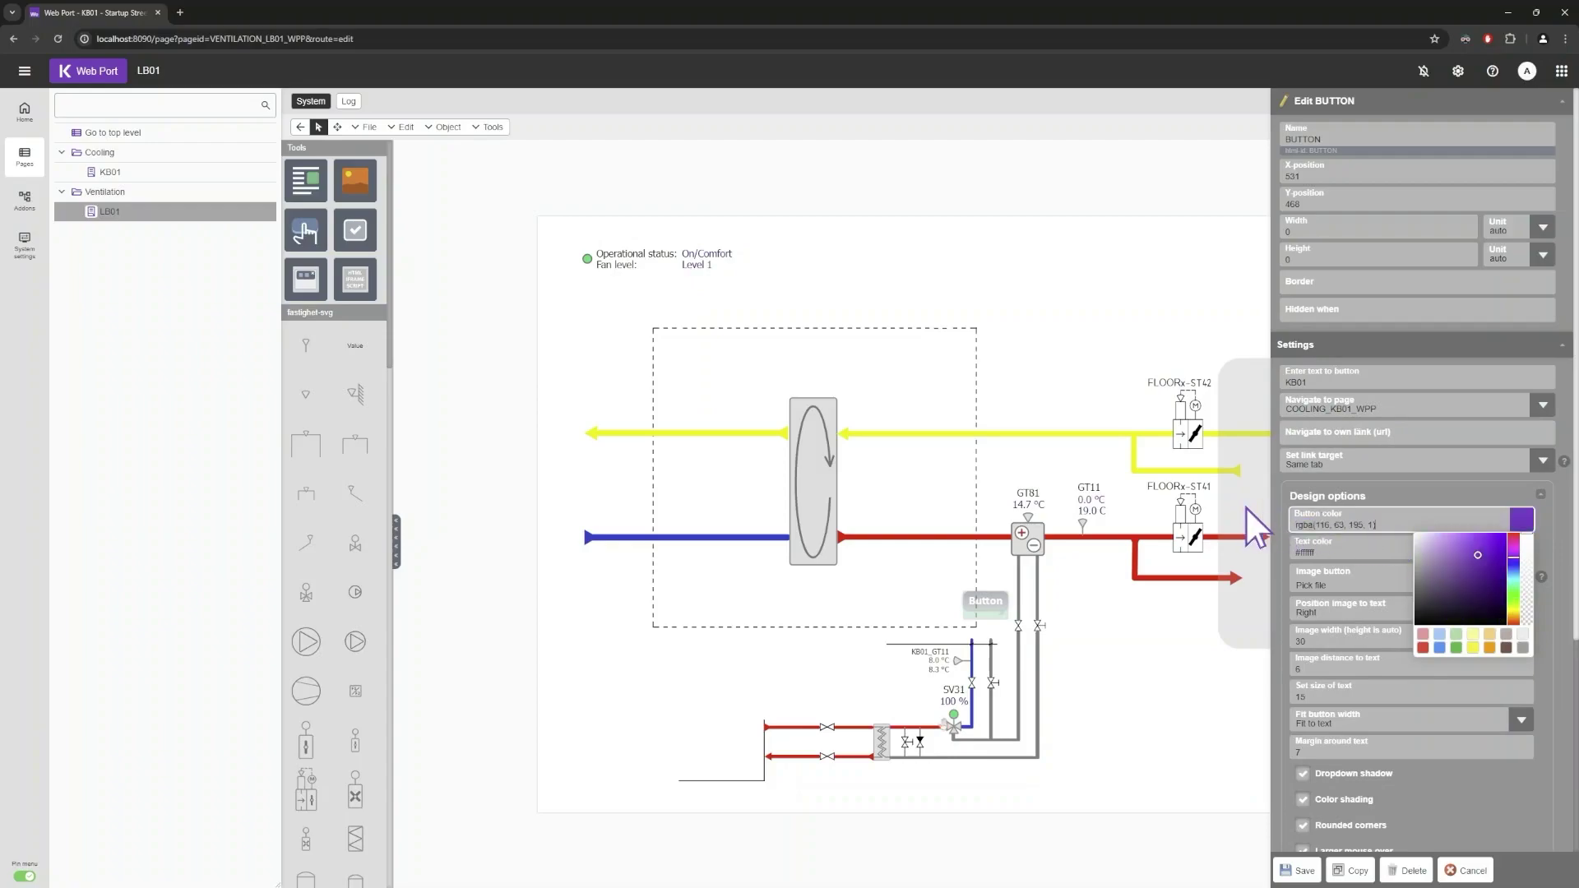
pyautogui.click(1474, 767)
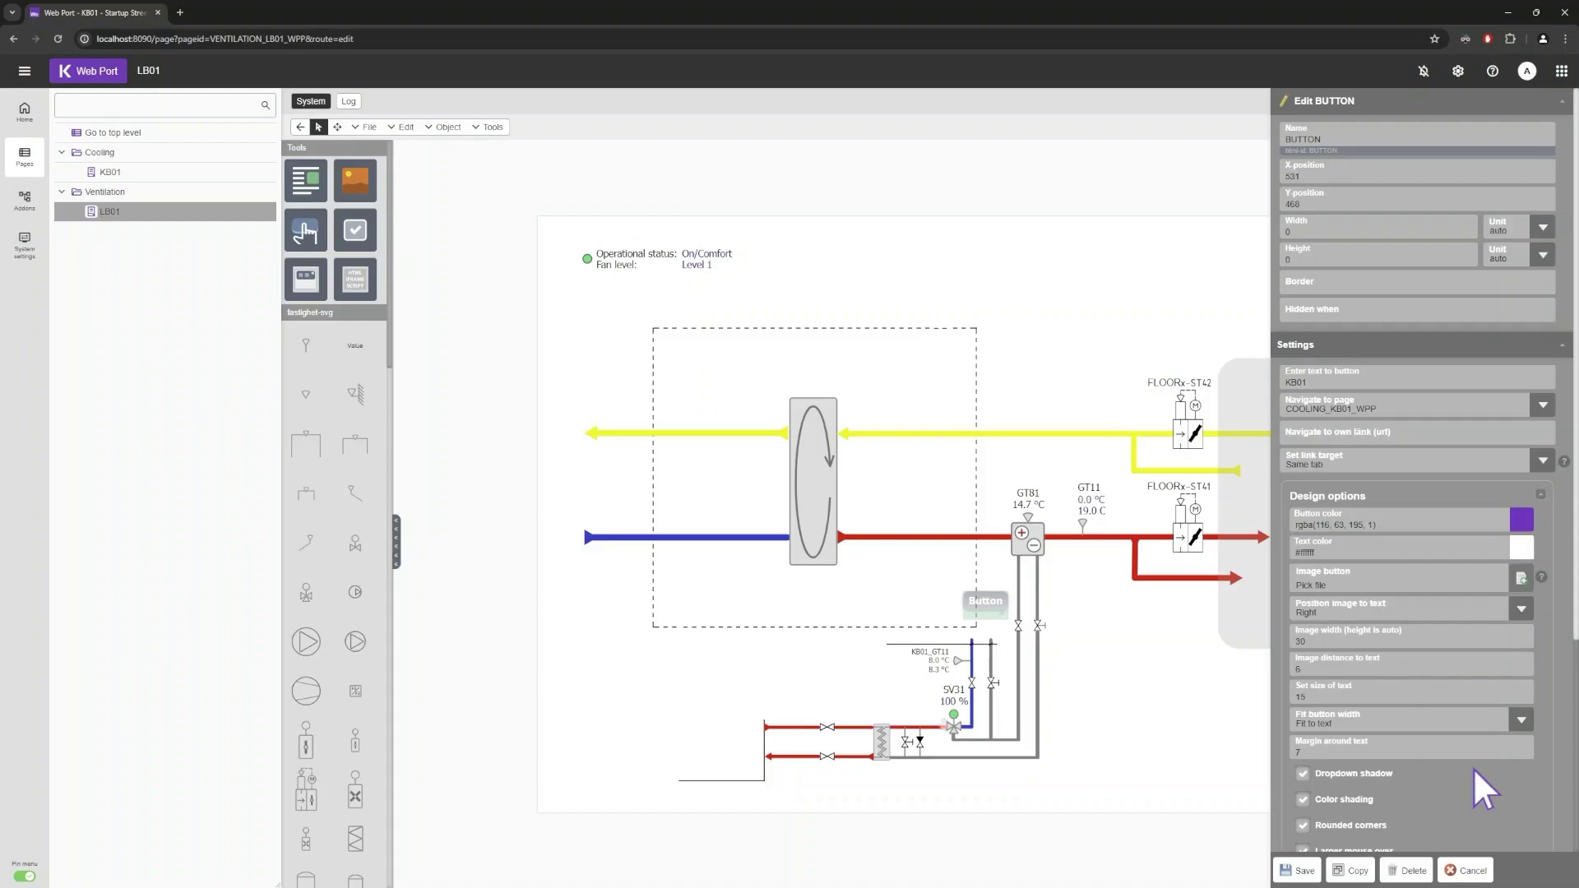
pyautogui.scroll(-2, 1473, 767)
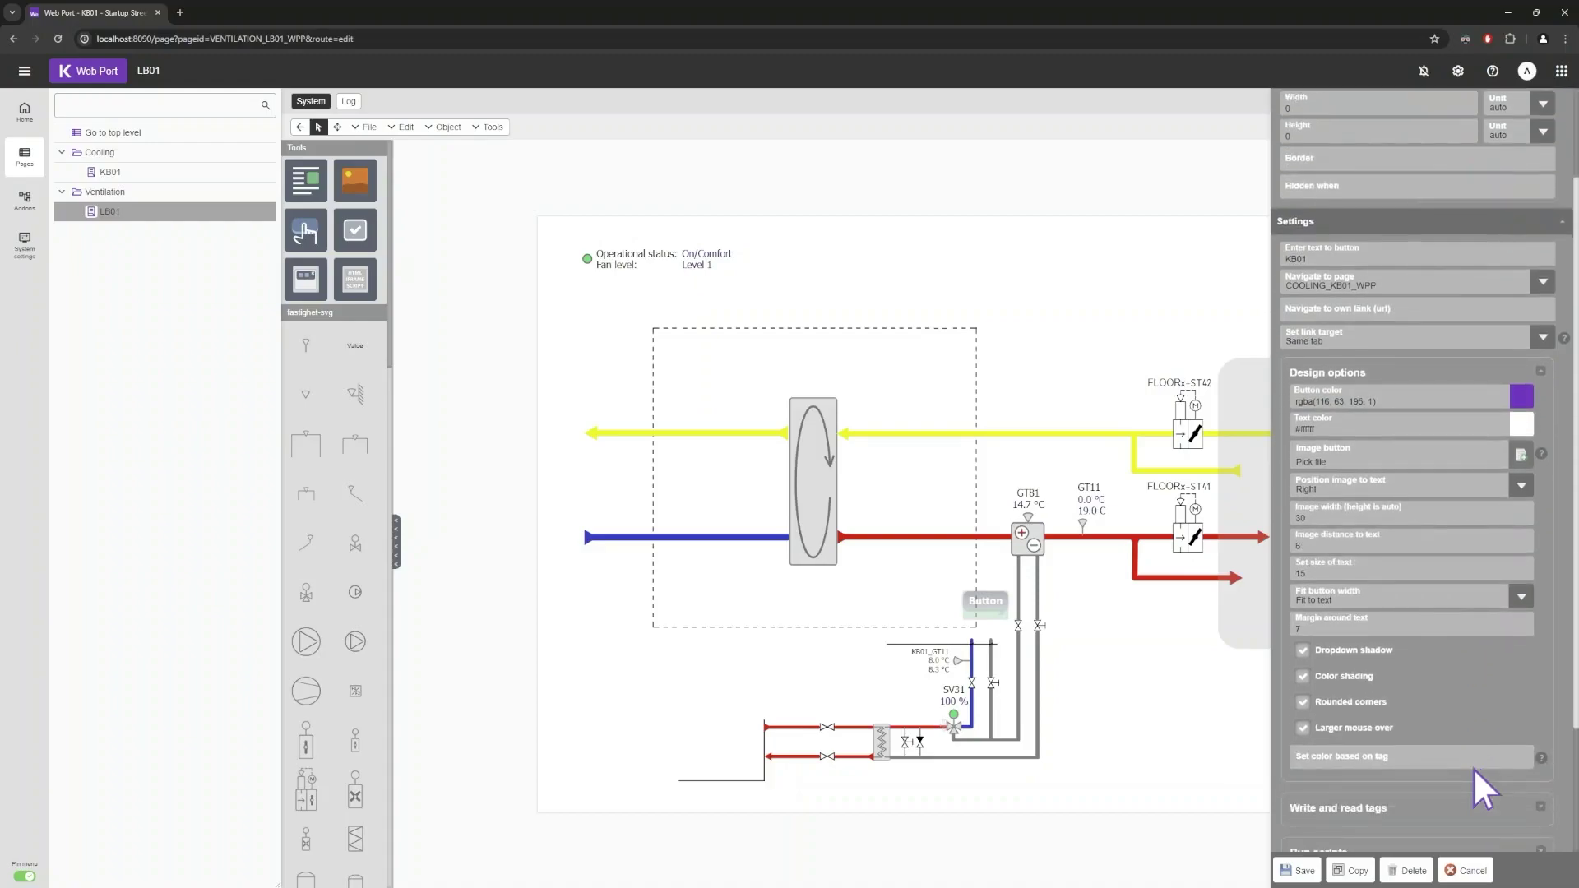
pyautogui.click(1302, 677)
pyautogui.click(1296, 870)
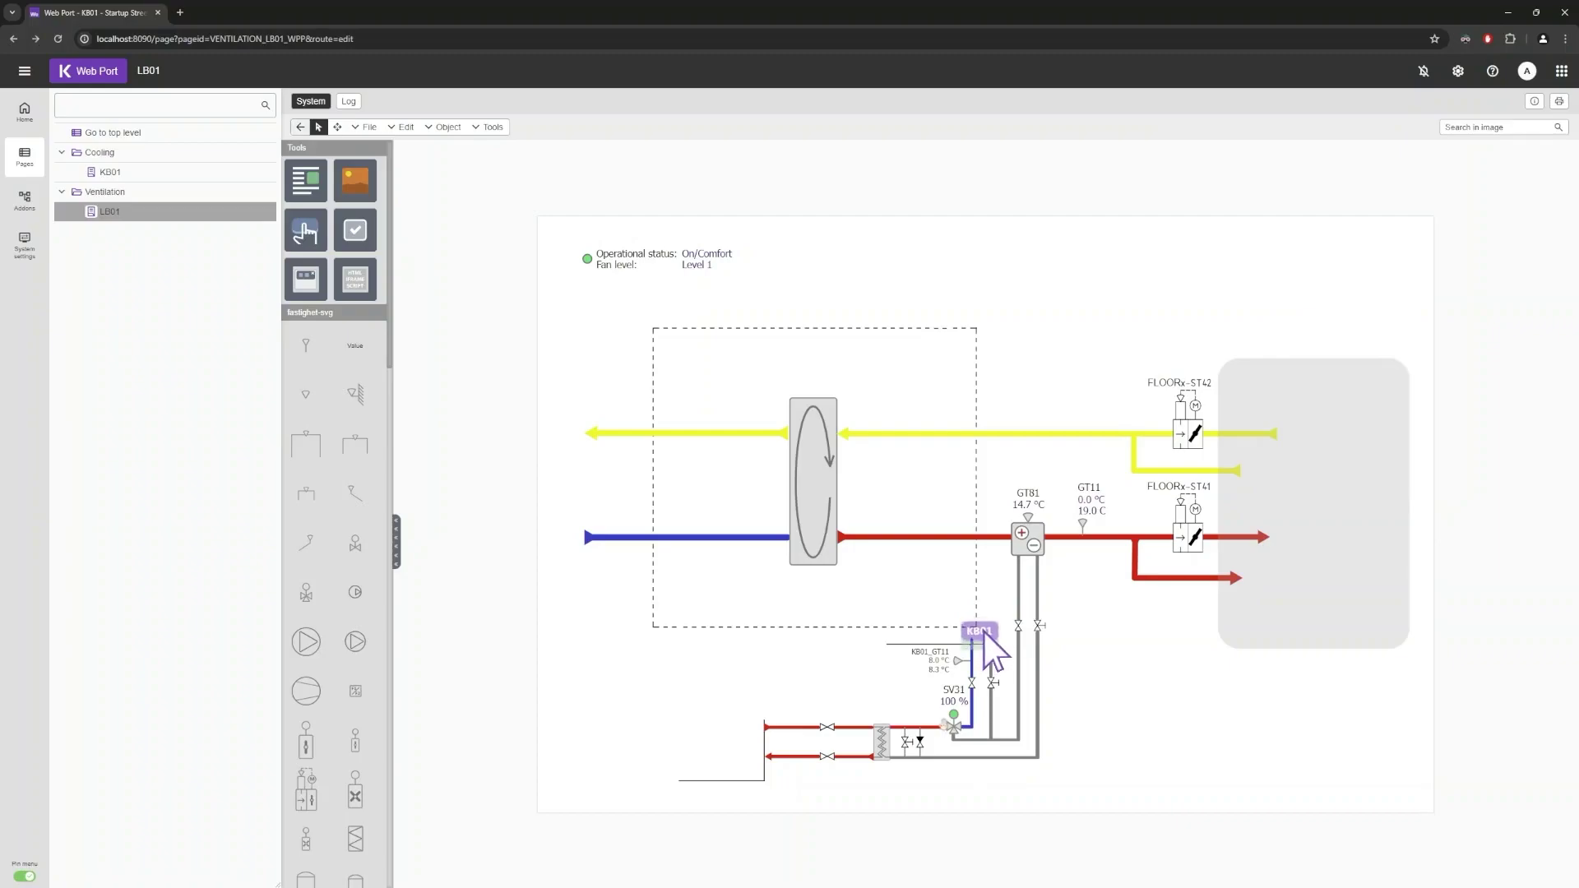
# Leave edit mode and test the KB01 button's link to the cooling page and the LB01 link back.
pyautogui.click(300, 127)
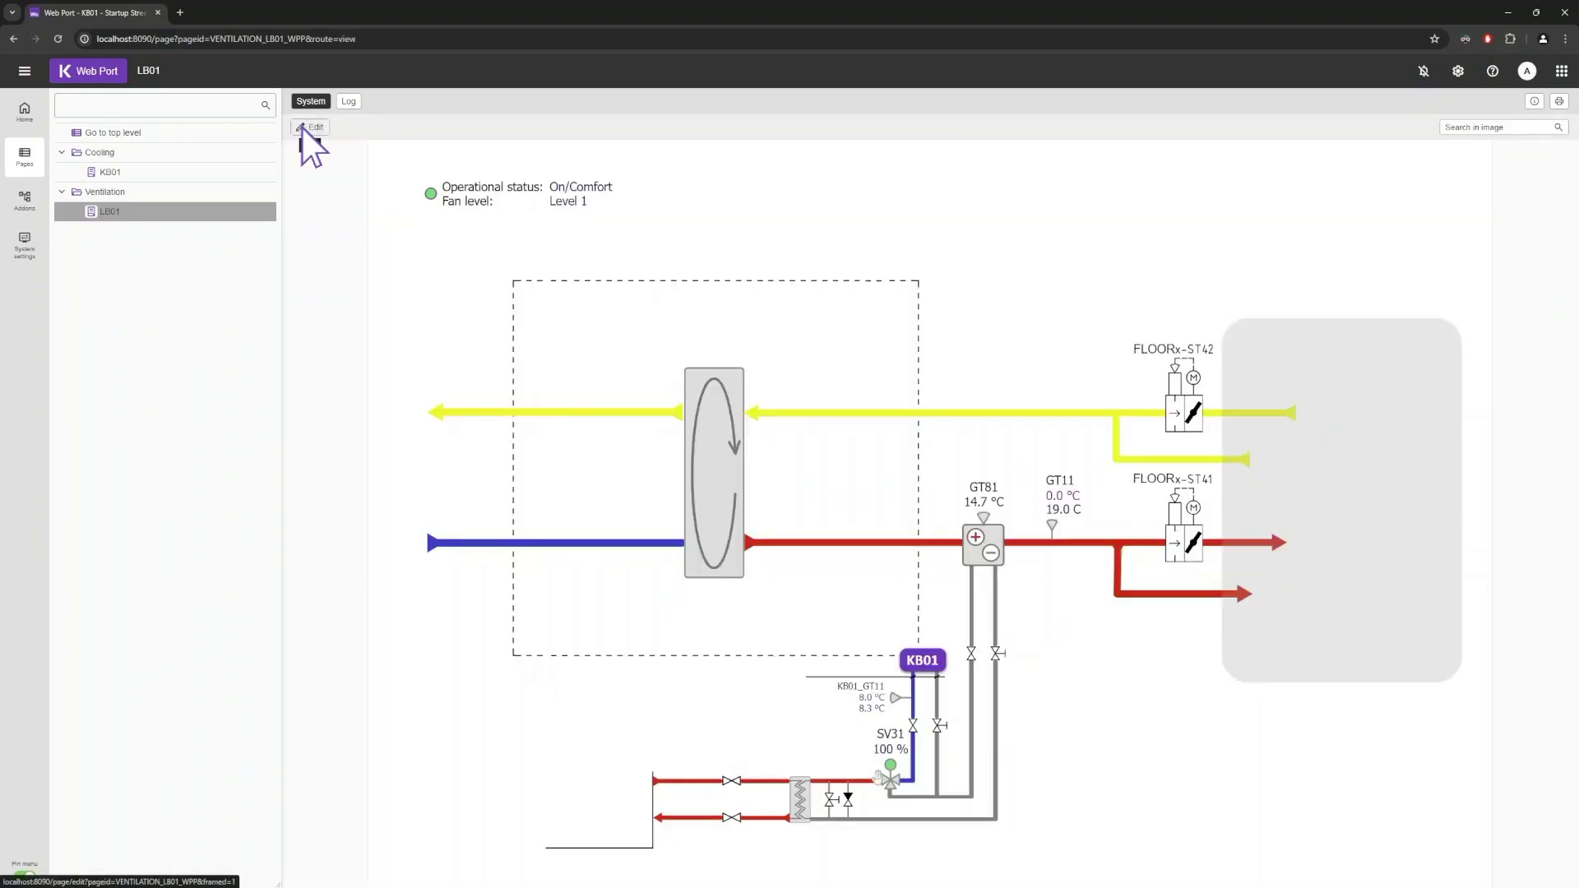
pyautogui.click(926, 665)
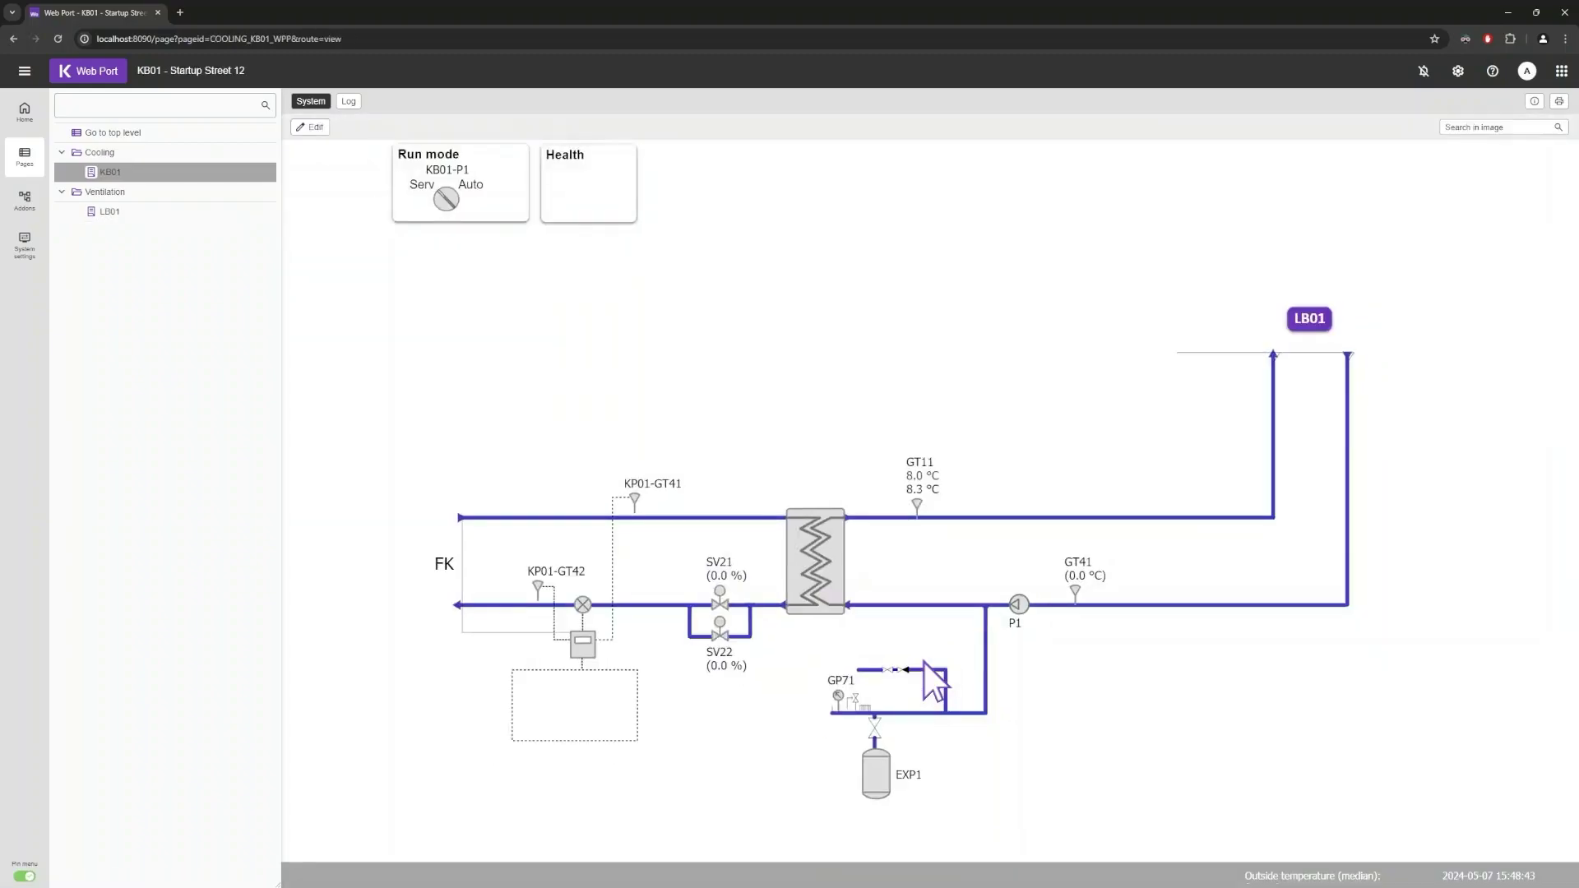
pyautogui.click(1309, 322)
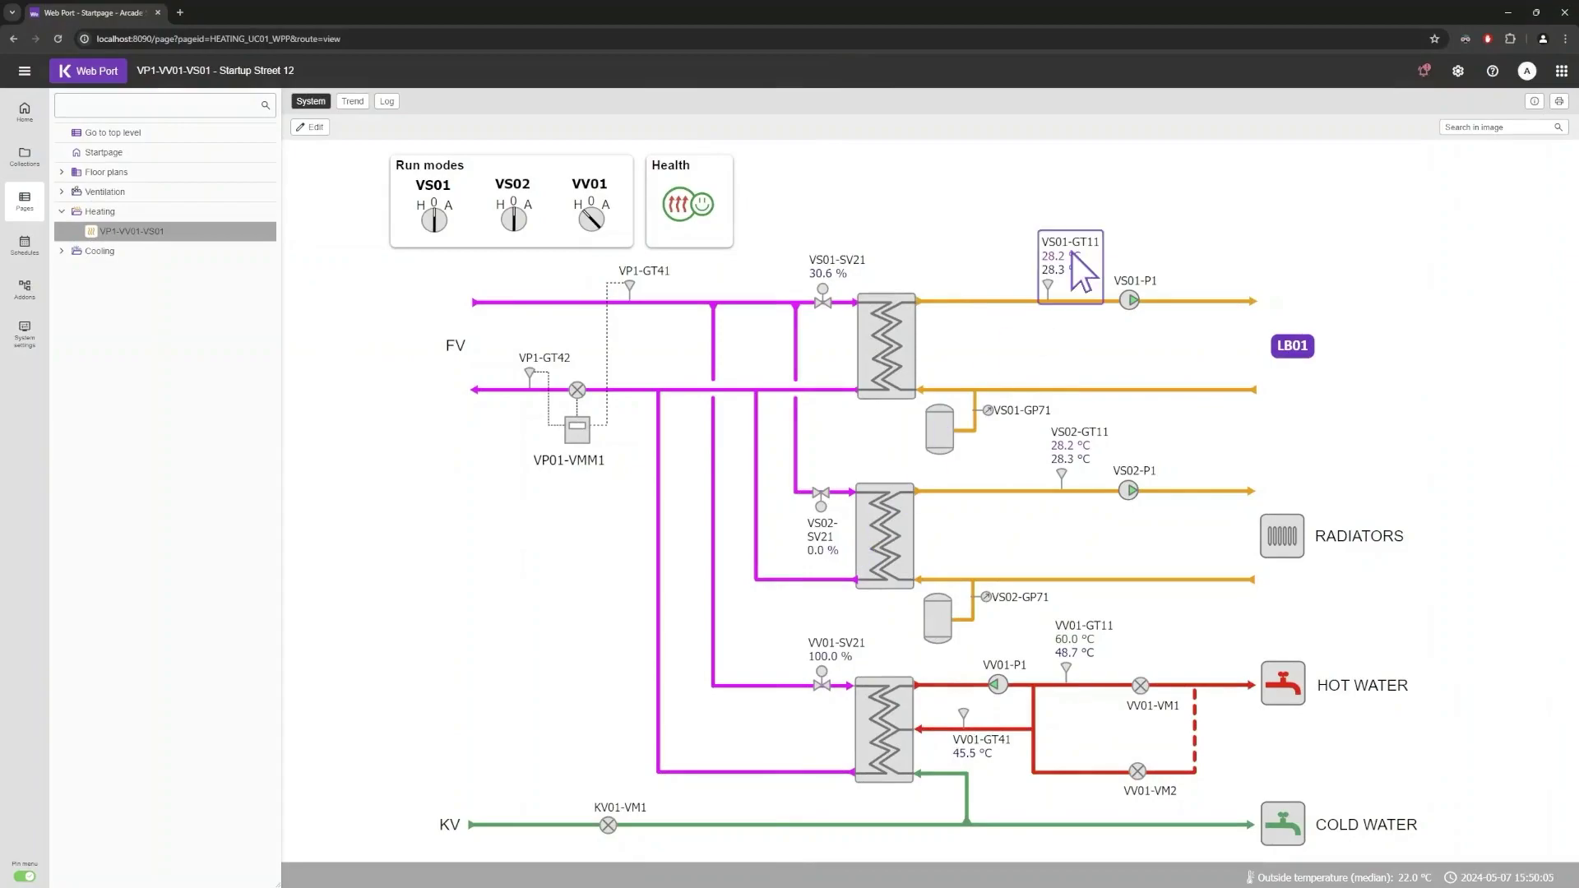
# Try curve break points Y1 at 55 and Y2 at 35 for the VS01-GT11 heating sensor, and discard the changes.
pyautogui.click(1071, 253)
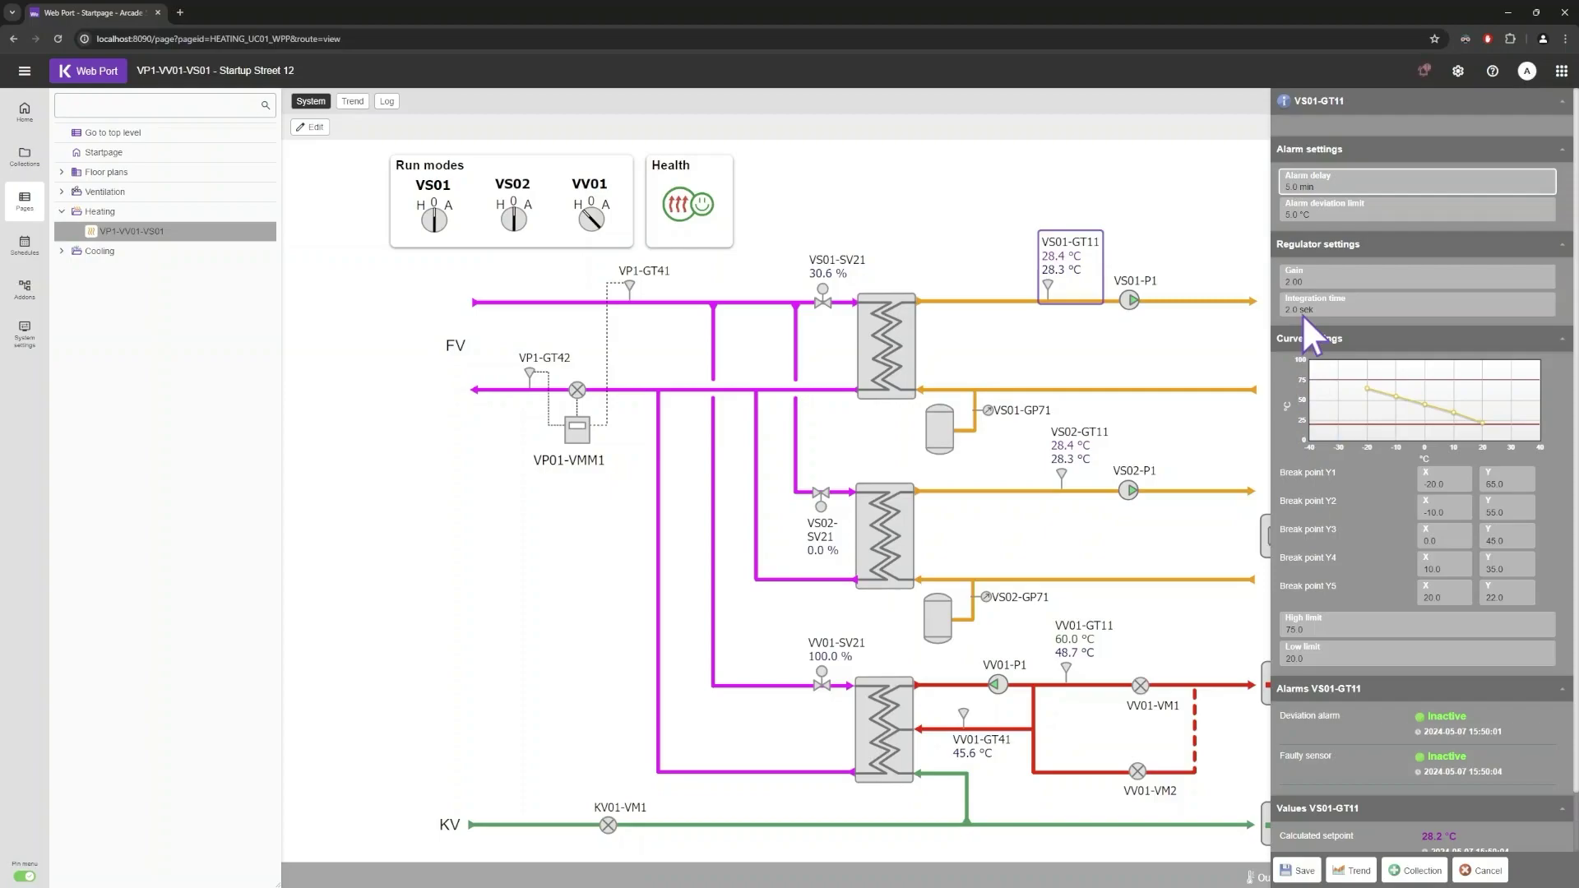
pyautogui.click(1491, 479)
pyautogui.write('5')
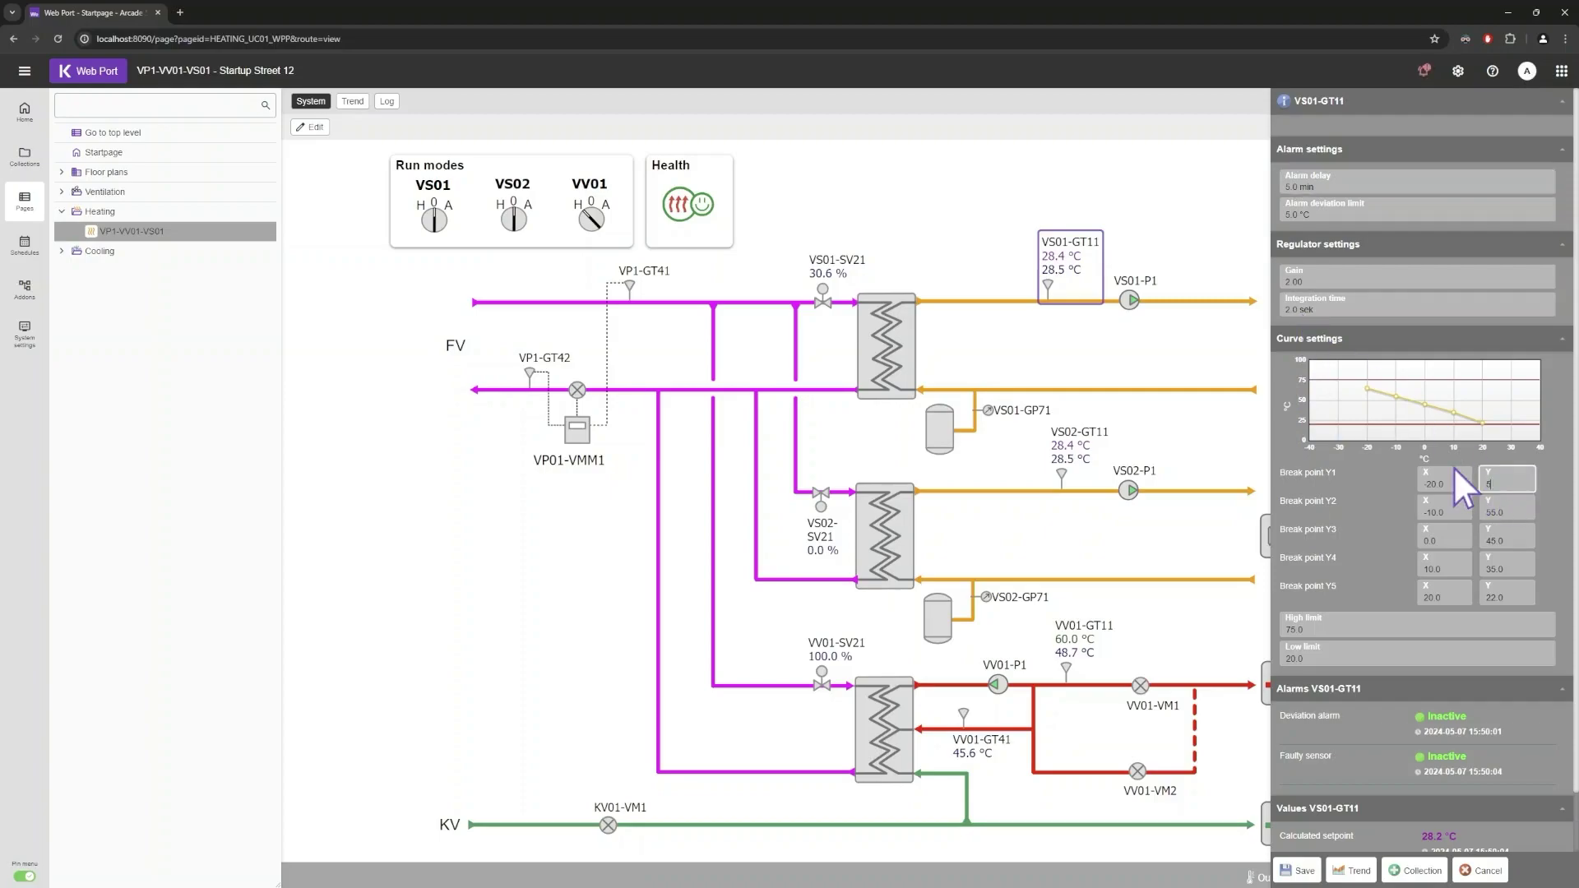
pyautogui.write('5')
pyautogui.click(1507, 505)
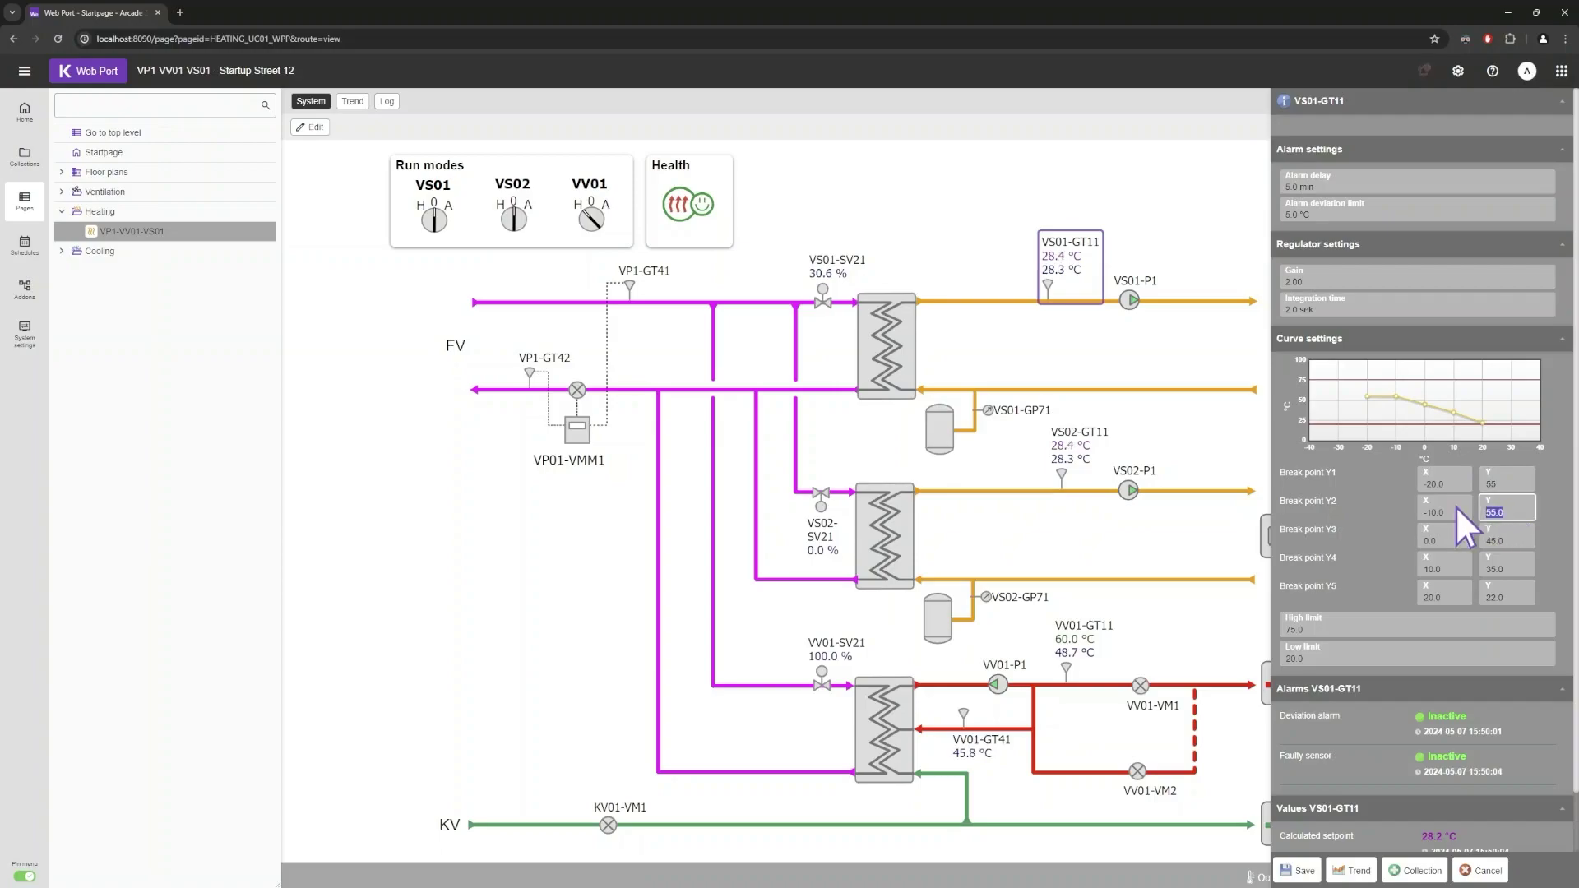
pyautogui.hotkey('shift', 'Tab')
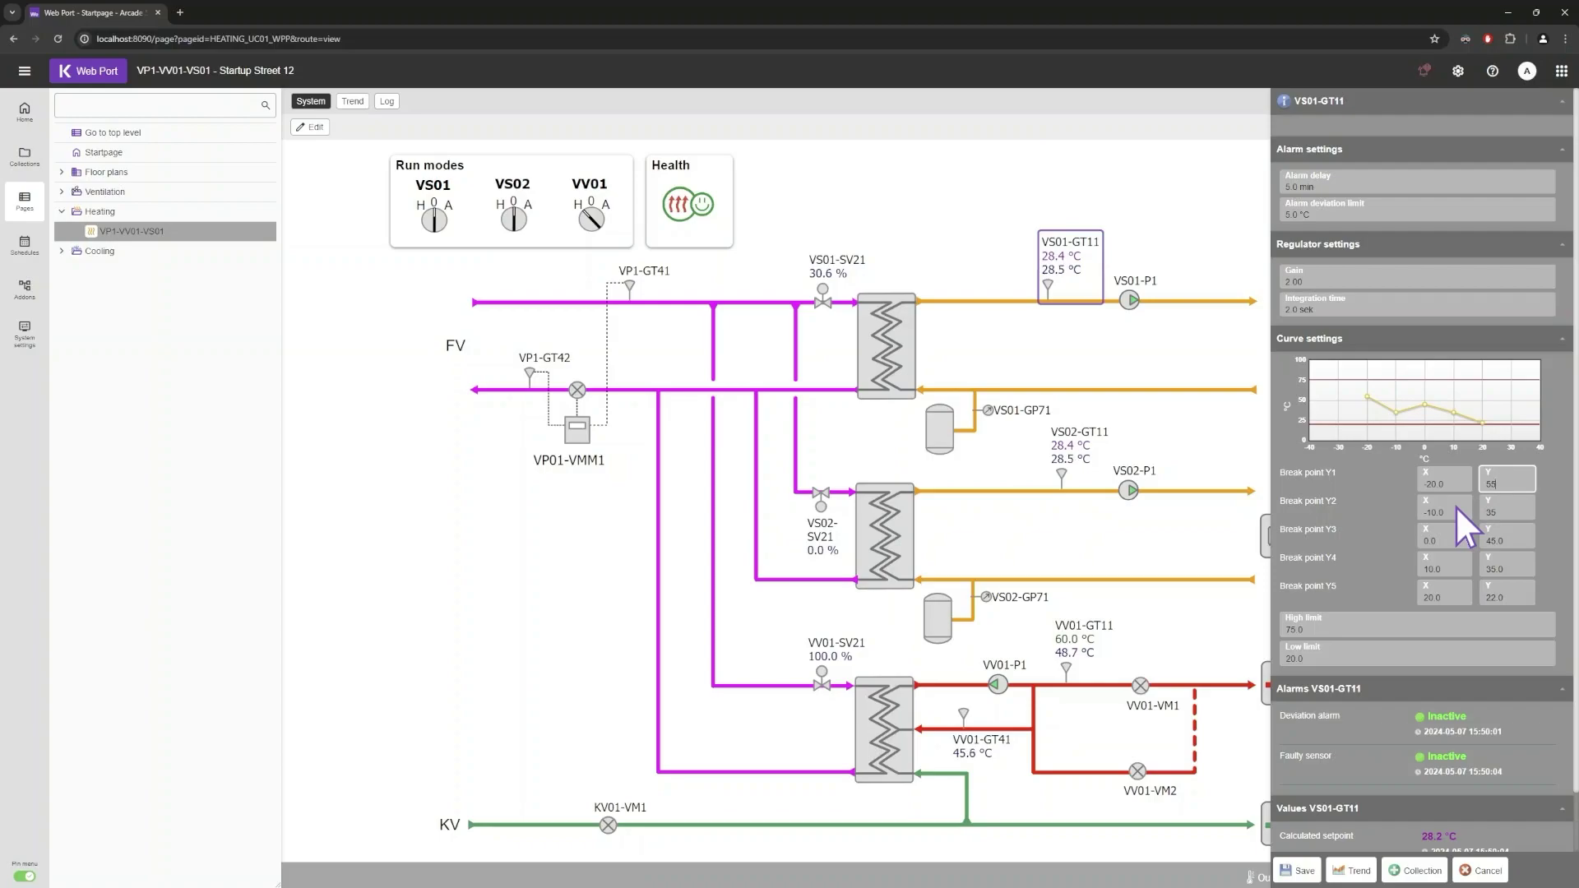
pyautogui.click(1484, 870)
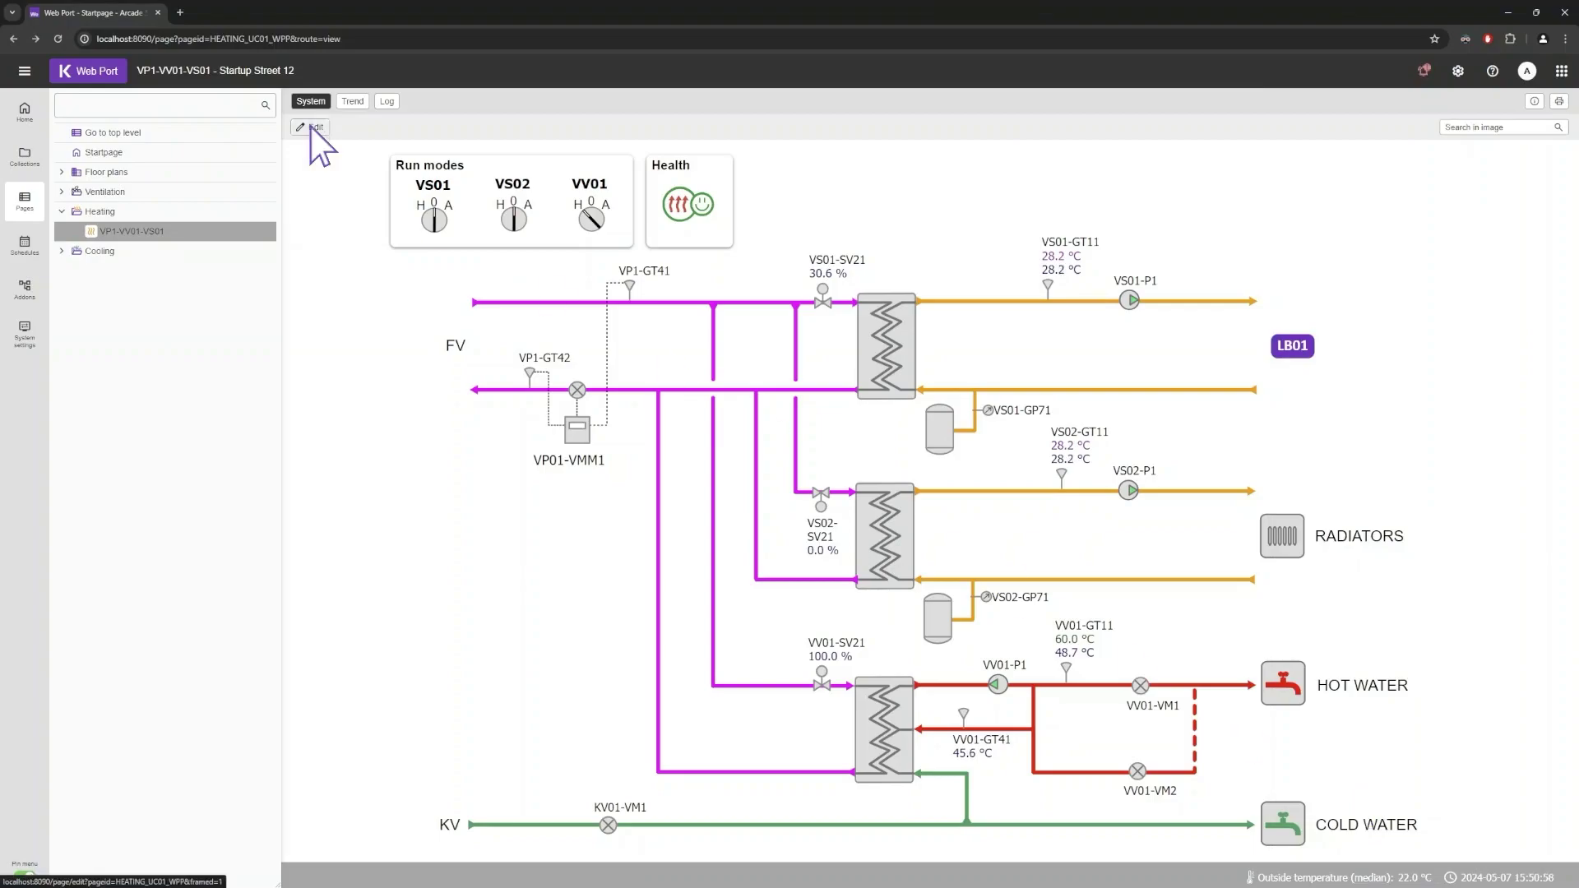
# Examine the VS01-GT11 sensor's functions, including Curve settings, and its tag list in the heating page's edit mode.
pyautogui.click(310, 128)
pyautogui.click(1084, 306)
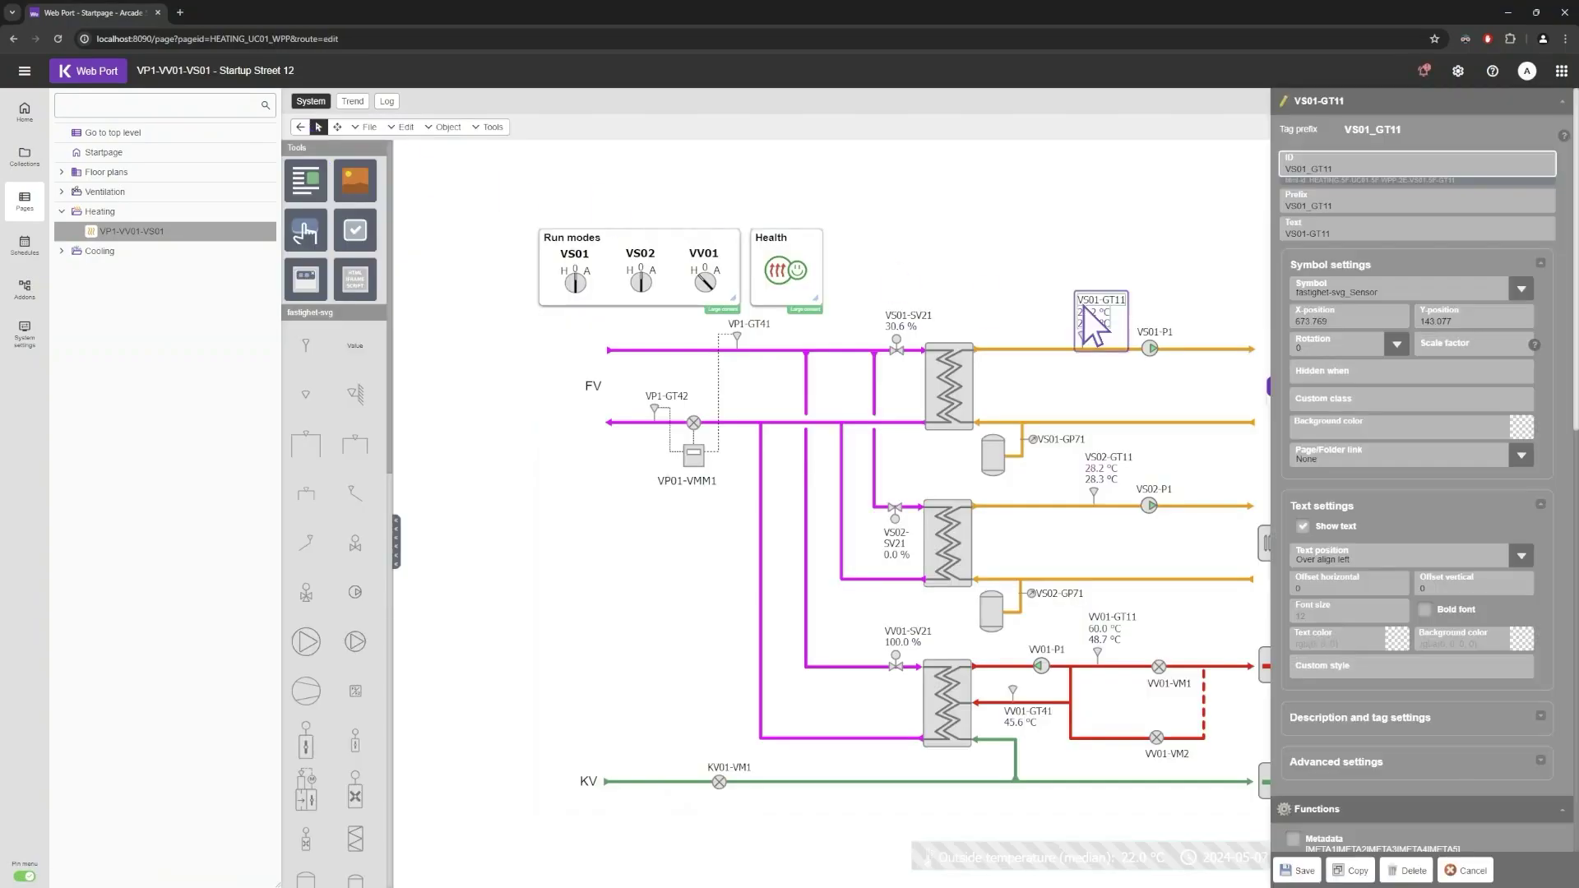
pyautogui.scroll(-5, 1425, 500)
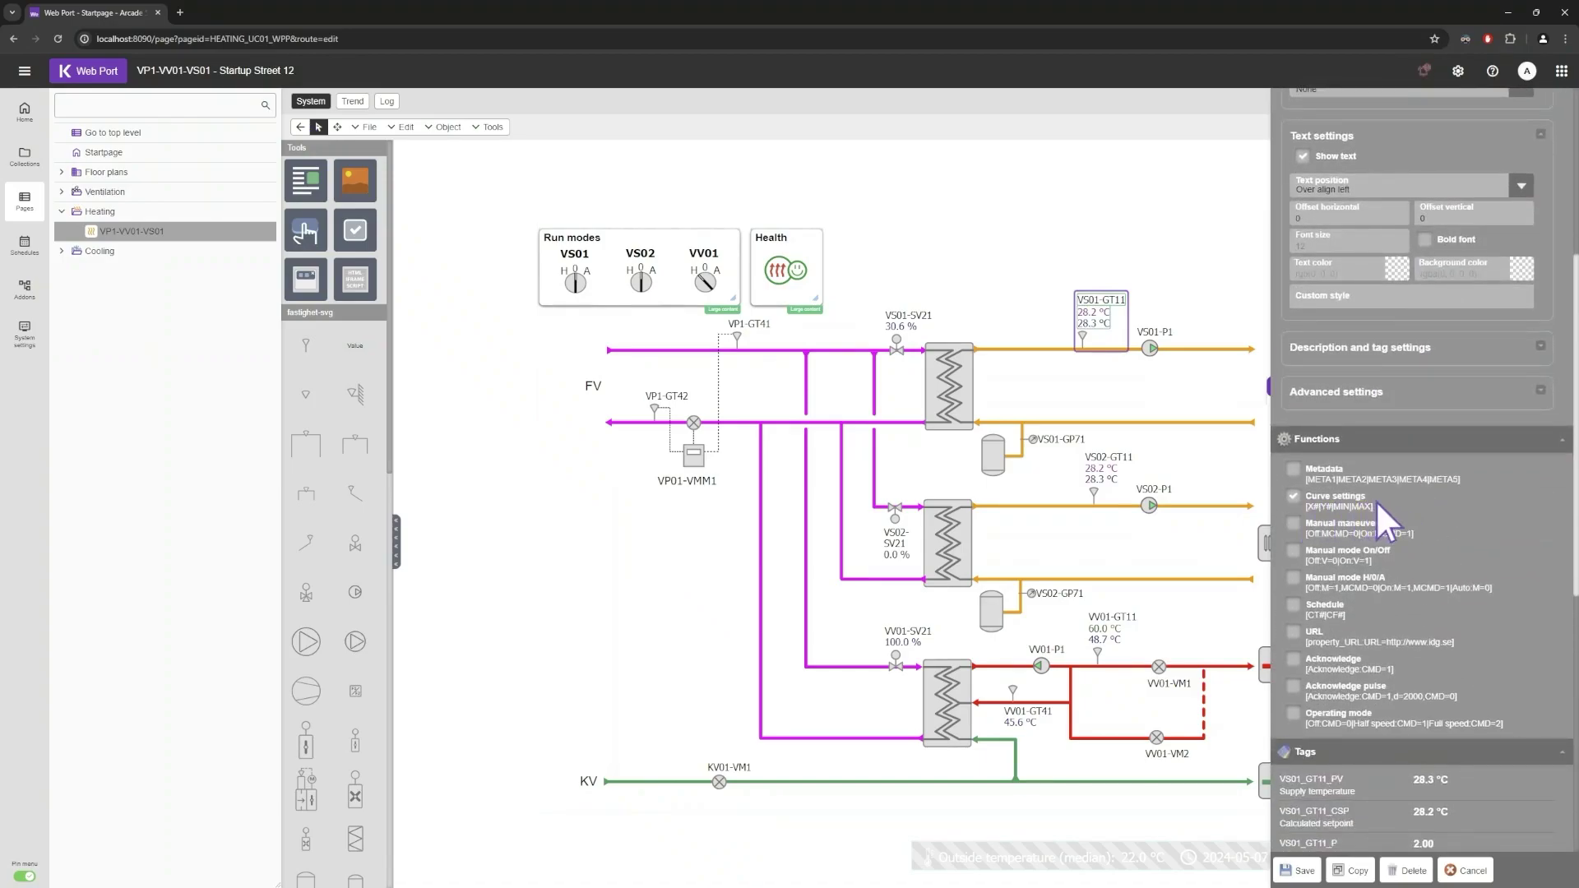
pyautogui.scroll(-5, 1381, 500)
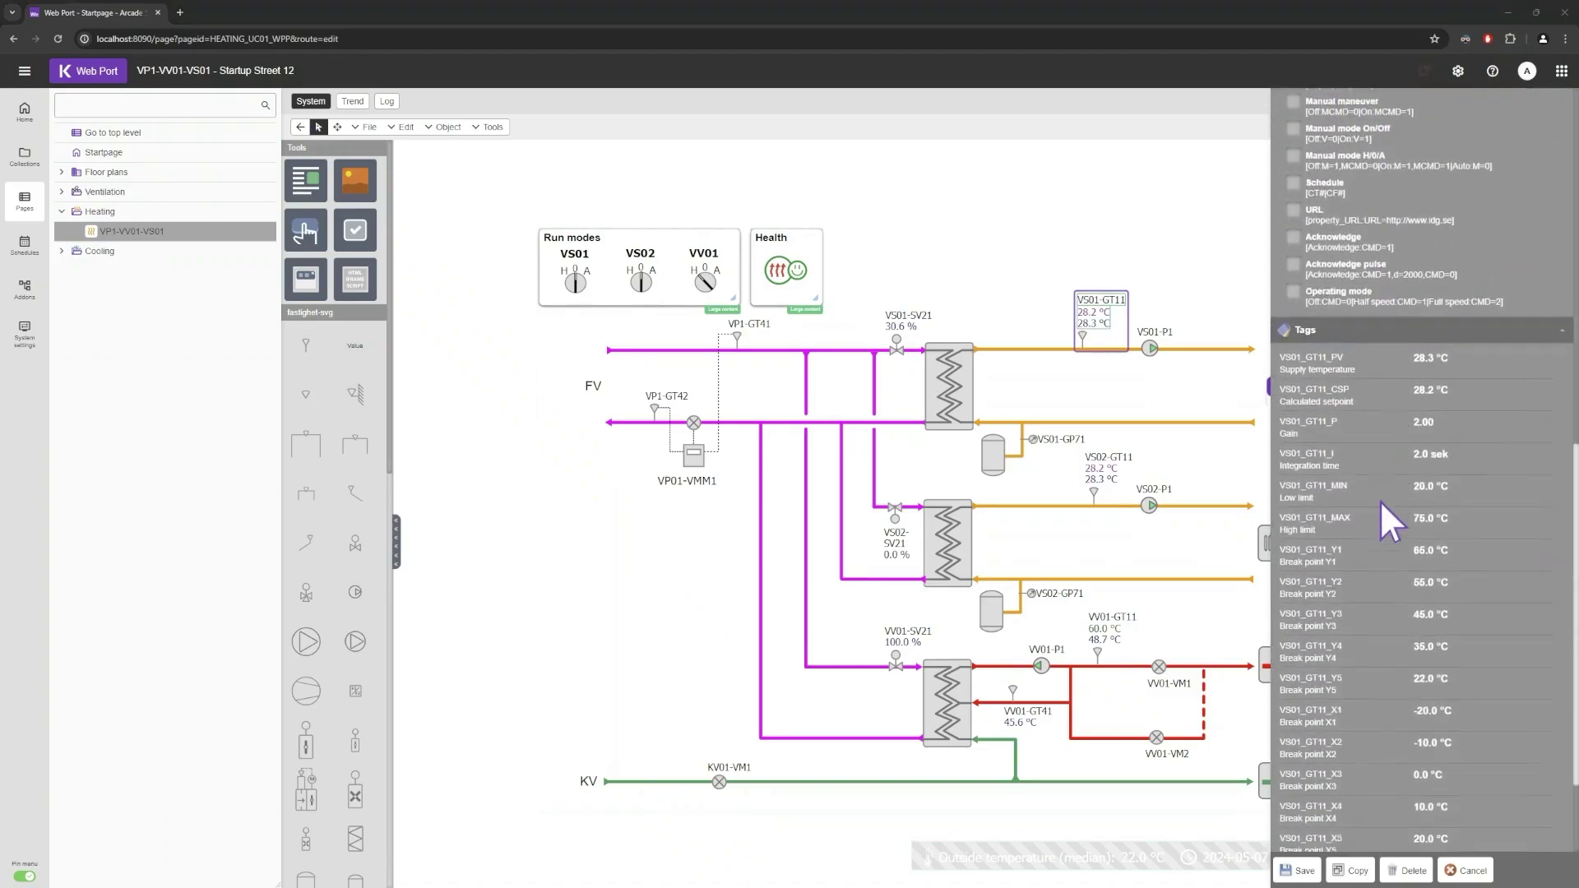
pyautogui.scroll(-2, 1382, 500)
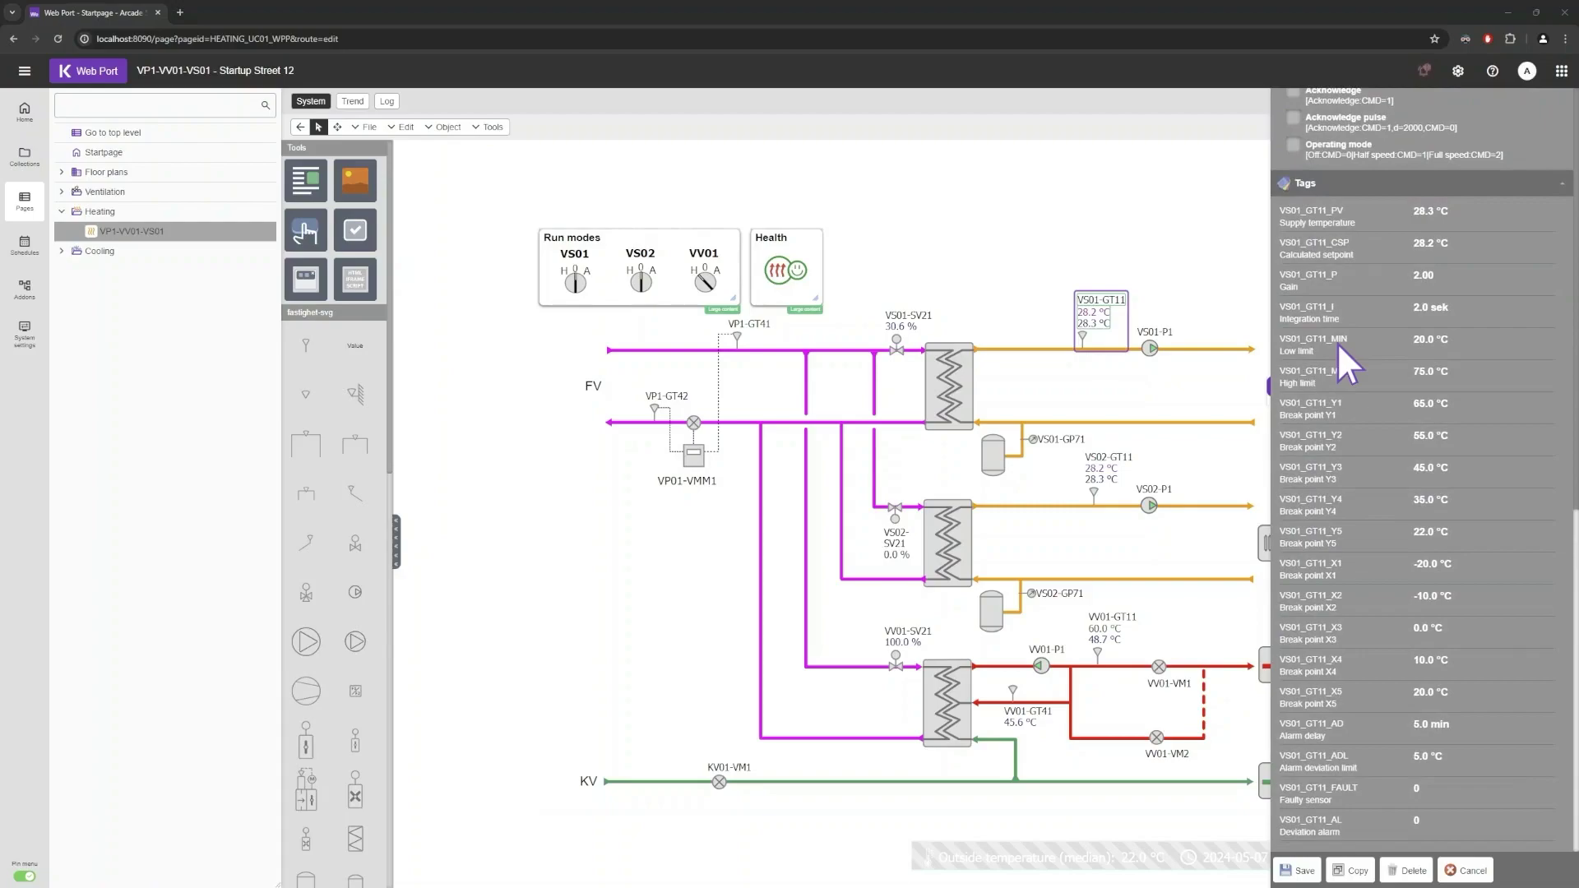